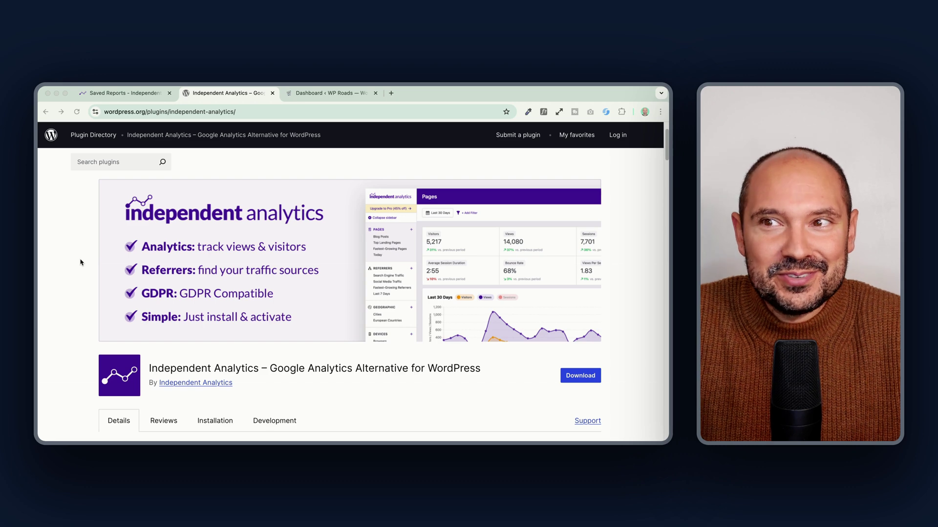
# - Look over the Saved Reports page on the Independent Analytics website
pyautogui.scroll(2, 79, 262)
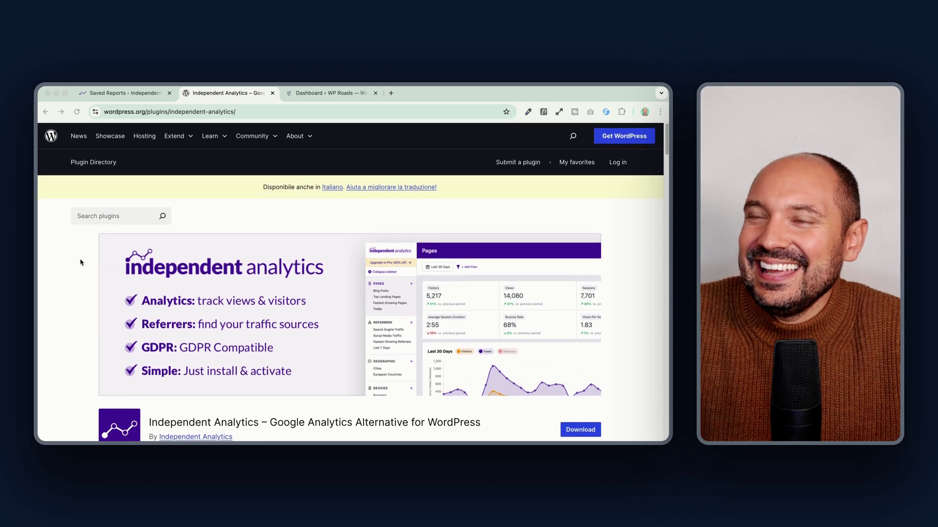
pyautogui.scroll(-2, 78, 263)
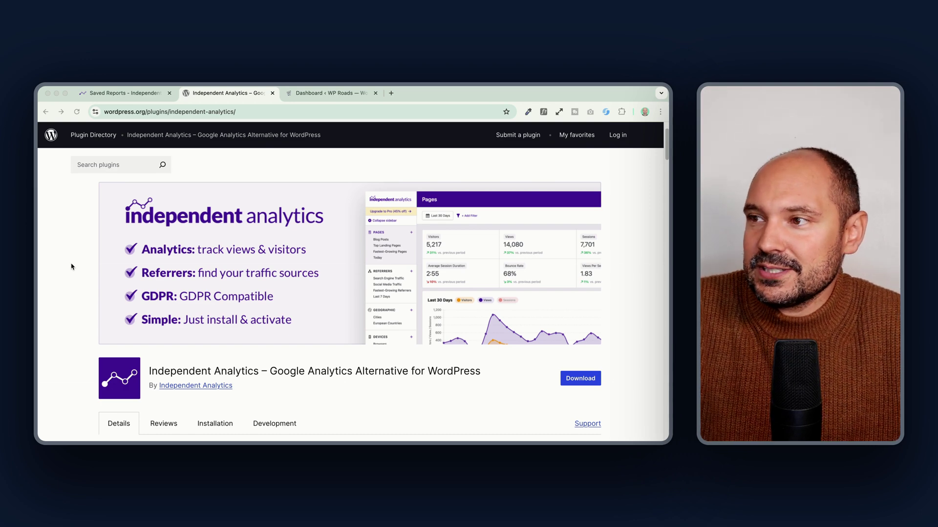
pyautogui.scroll(2, 72, 267)
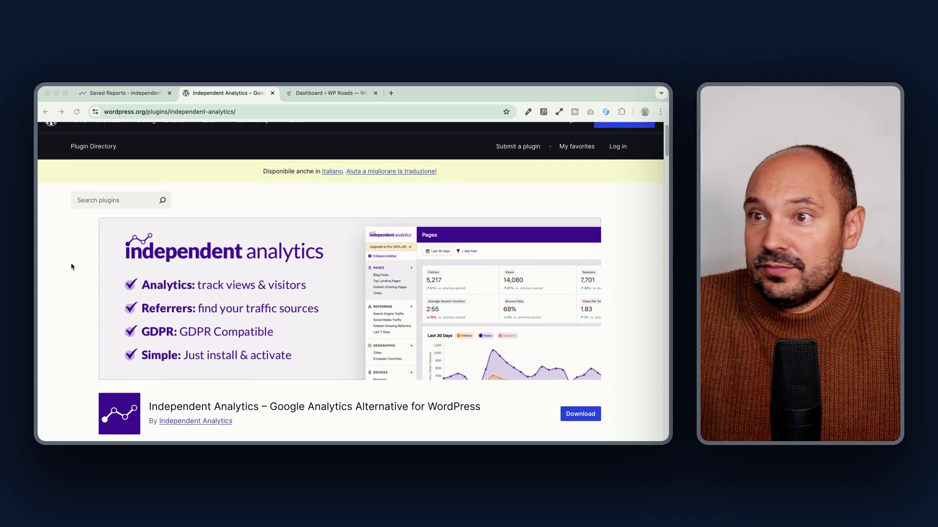
pyautogui.click(128, 94)
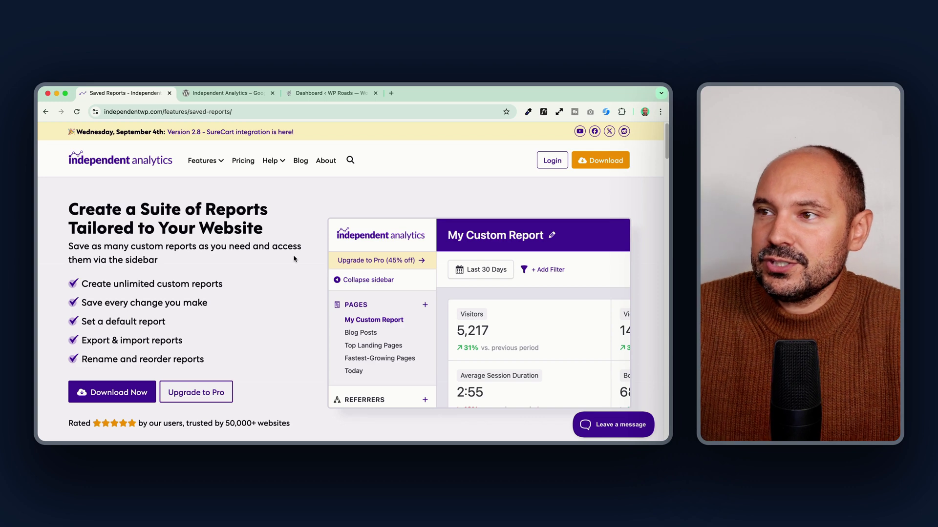
pyautogui.scroll(-3, 266, 310)
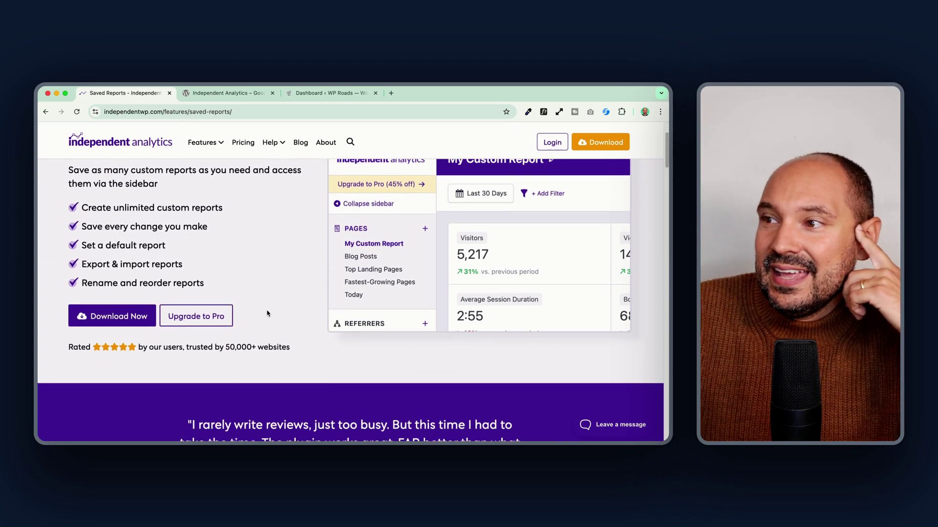
pyautogui.scroll(3, 267, 313)
pyautogui.scroll(1, 267, 313)
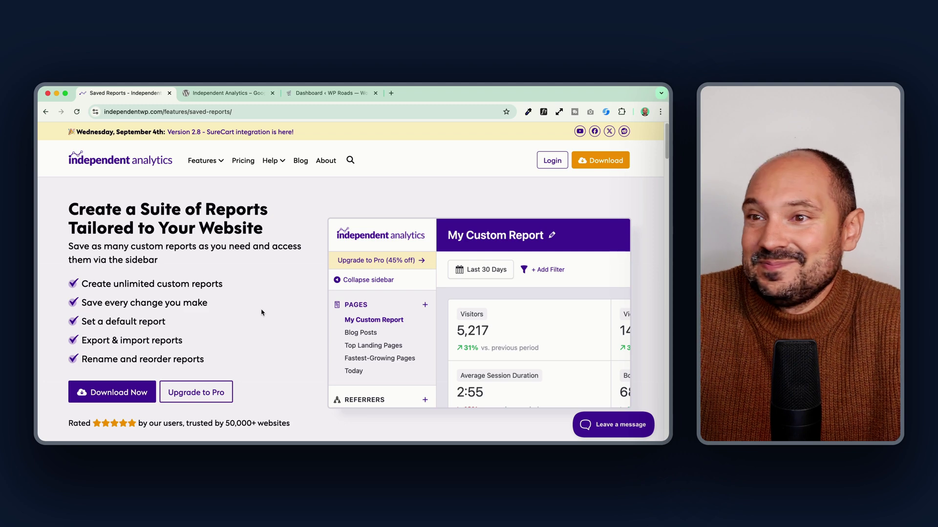
# - Visit the Independent Analytics home page, then return to its WordPress.org listing
pyautogui.click(135, 164)
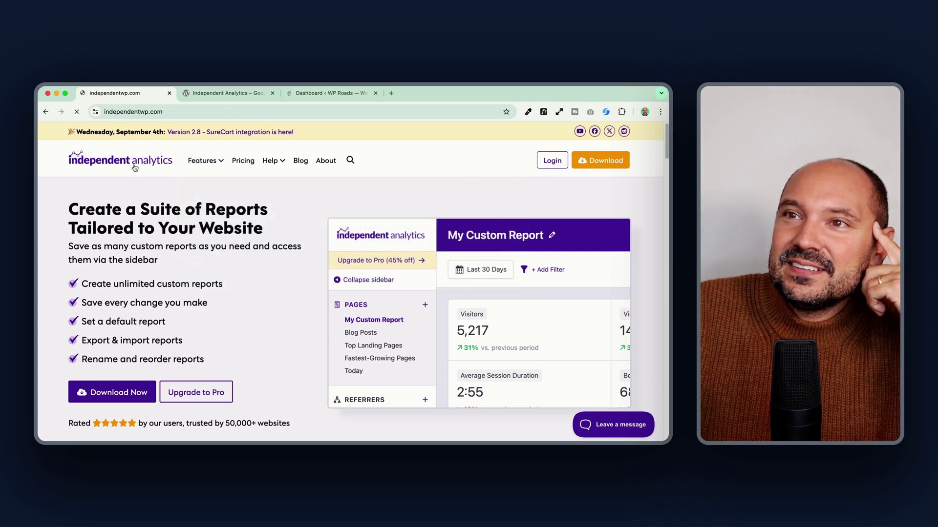
pyautogui.scroll(-3, 273, 269)
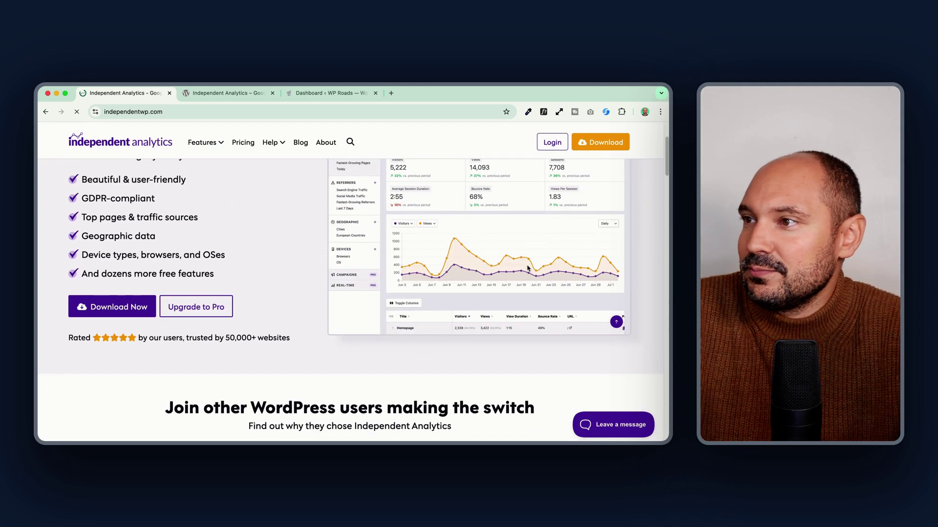
pyautogui.scroll(4, 528, 268)
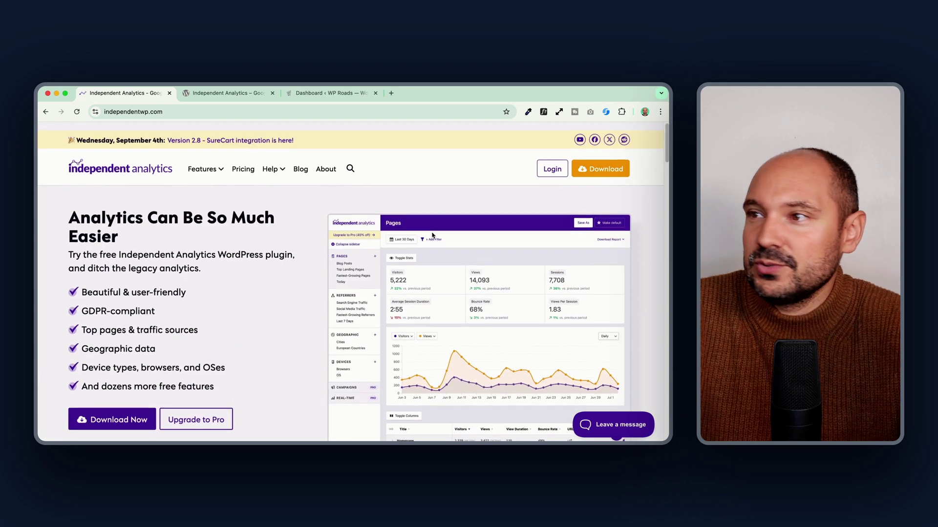
pyautogui.click(317, 93)
pyautogui.click(246, 94)
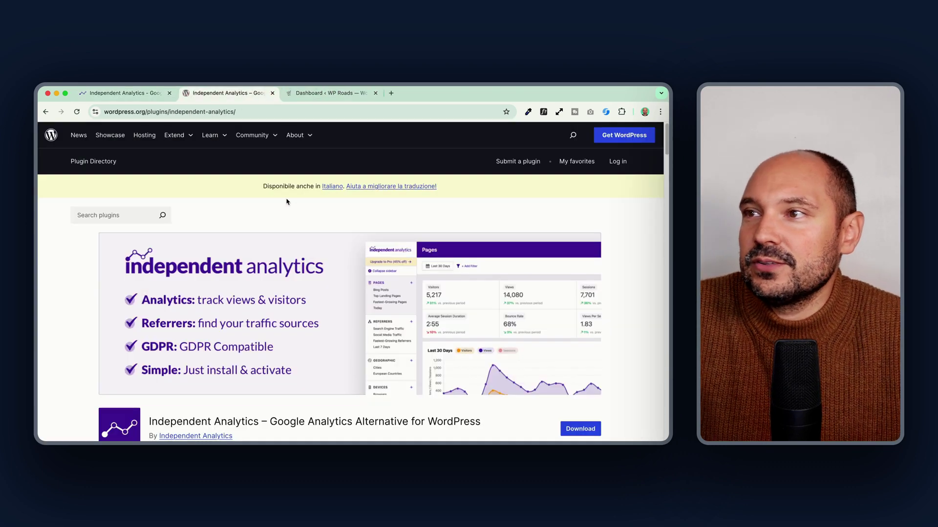
pyautogui.scroll(-2, 255, 209)
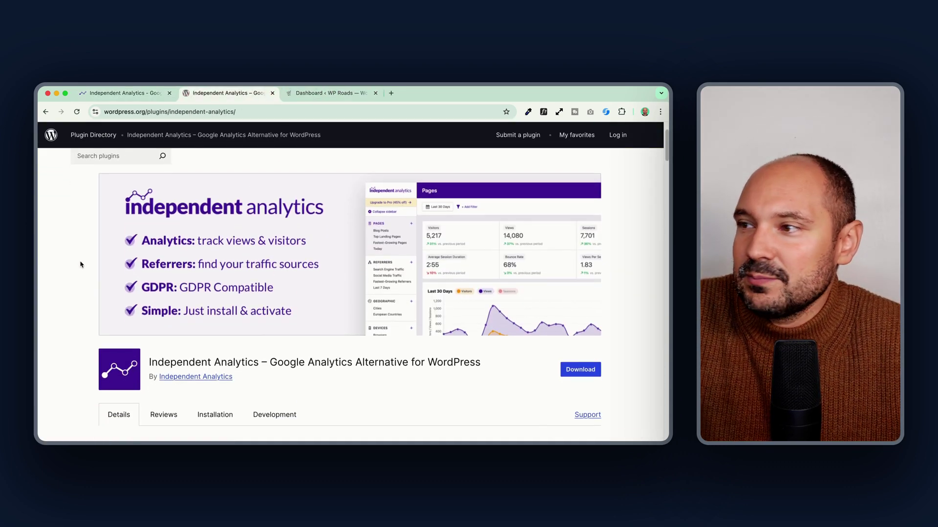
# - Search the WordPress Add Plugins page for 'independent analytics'
pyautogui.click(320, 92)
pyautogui.moveTo(69, 414)
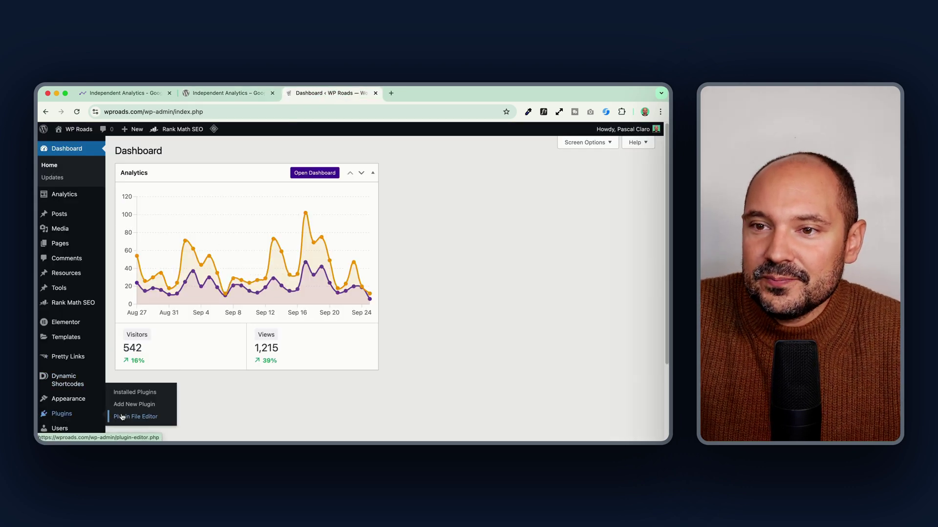
pyautogui.click(146, 409)
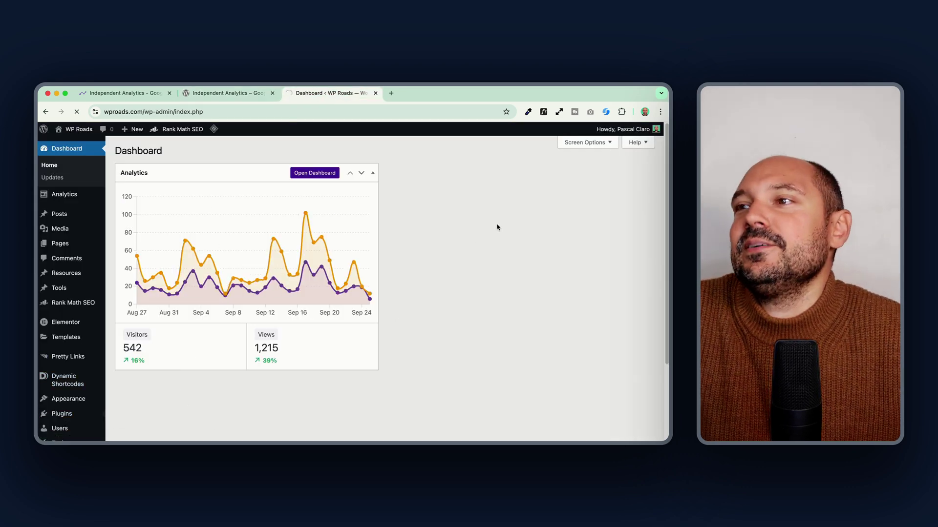
pyautogui.click(508, 182)
pyautogui.write('i')
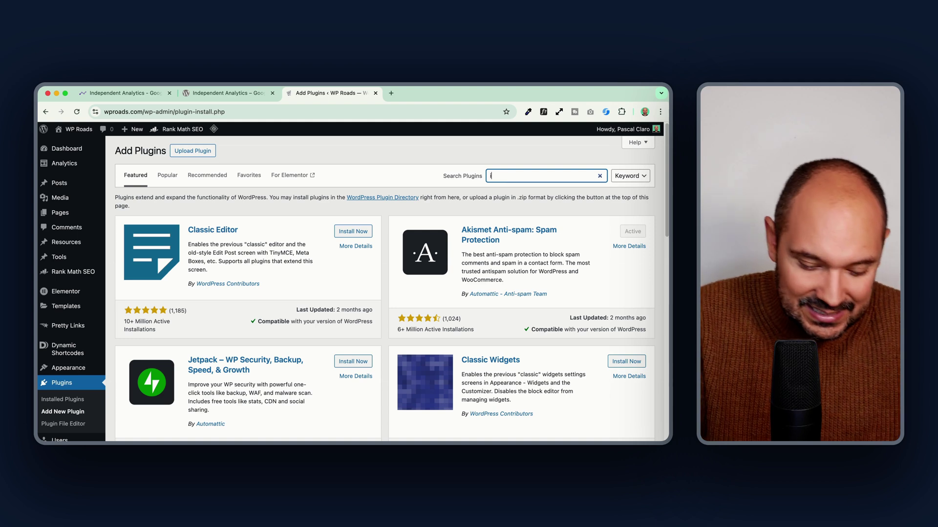
pyautogui.write('ndependent ')
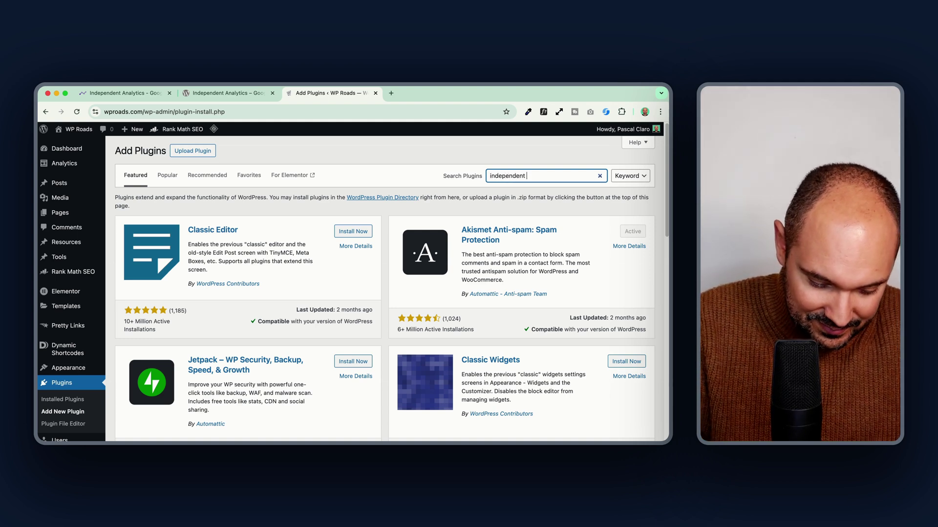
pyautogui.write('analytics')
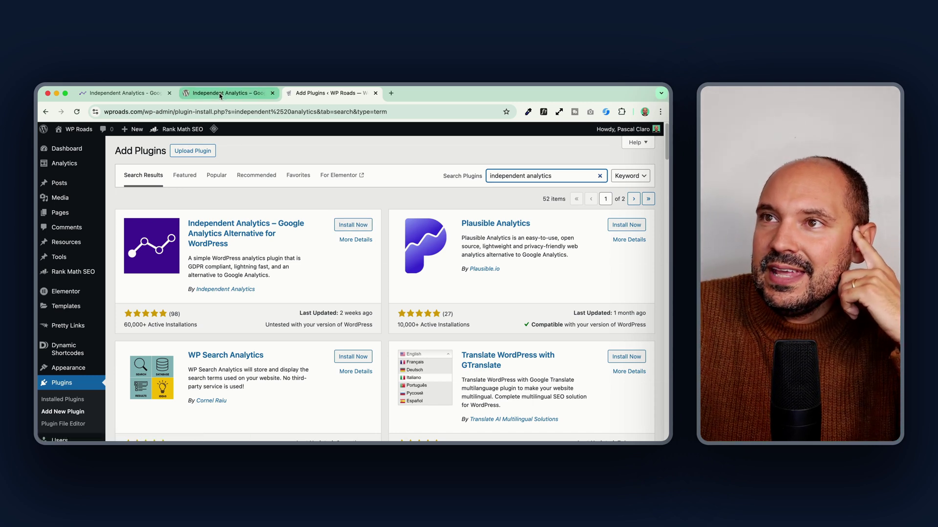
# - Open the full Independent Analytics dashboard from the admin Dashboard widget and review the top pages table
pyautogui.click(249, 176)
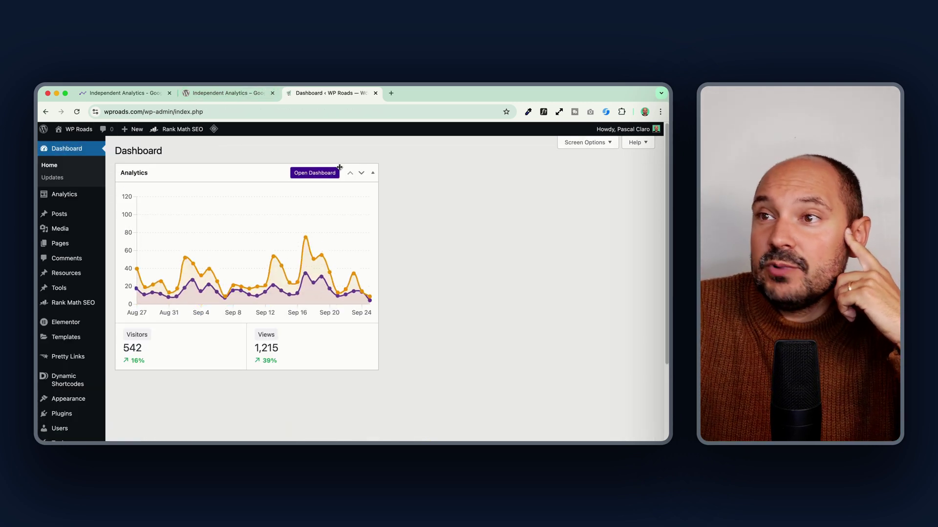
pyautogui.click(310, 174)
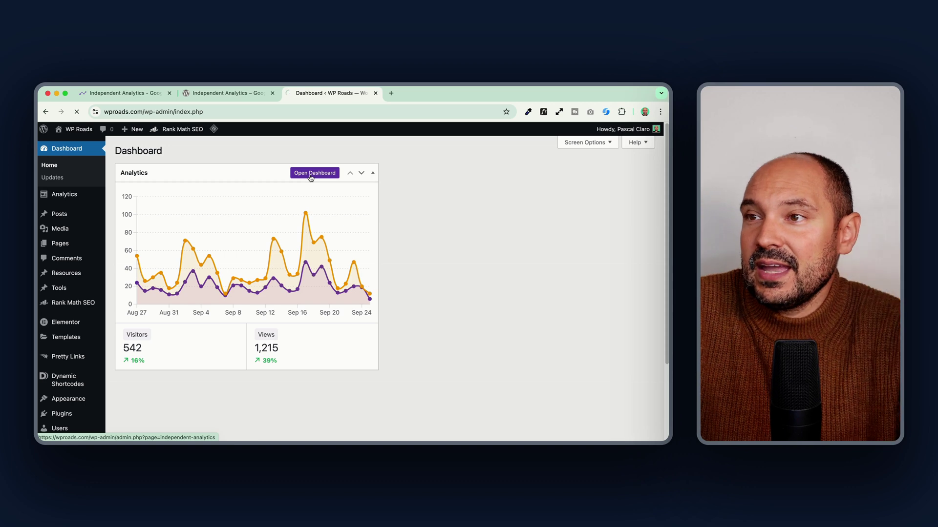
pyautogui.scroll(-5, 373, 246)
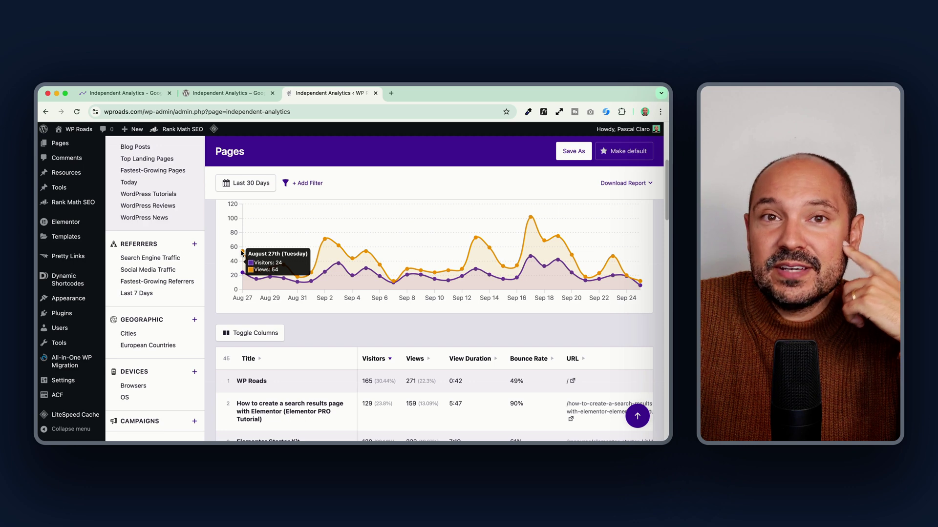
pyautogui.scroll(5, 268, 247)
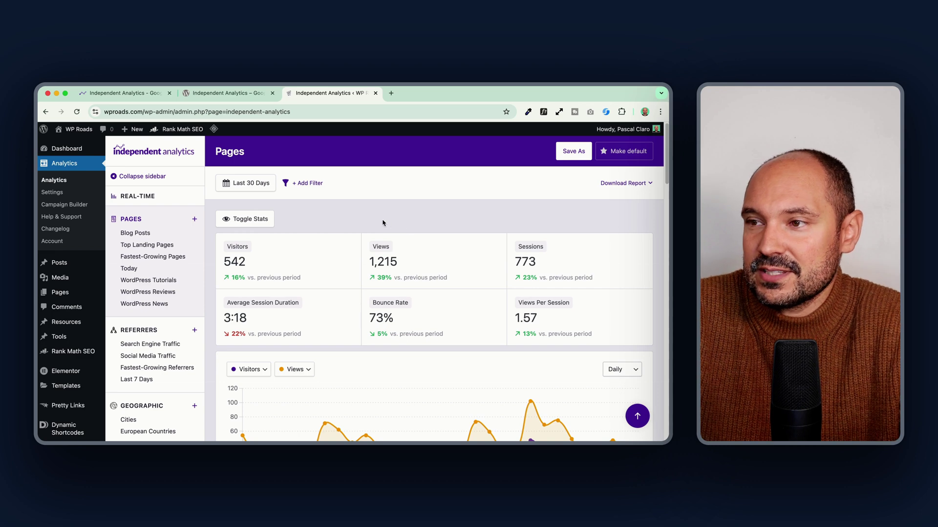
pyautogui.scroll(-10, 382, 222)
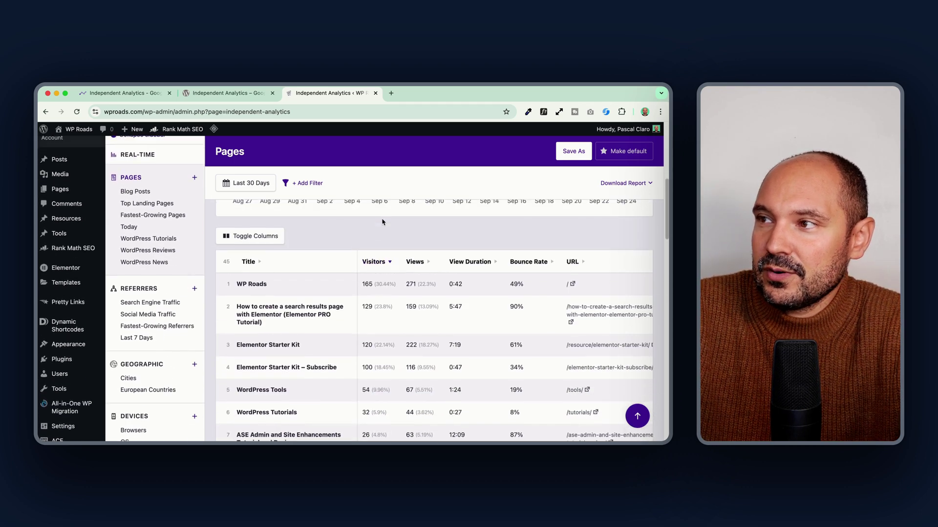
pyautogui.scroll(-1, 382, 223)
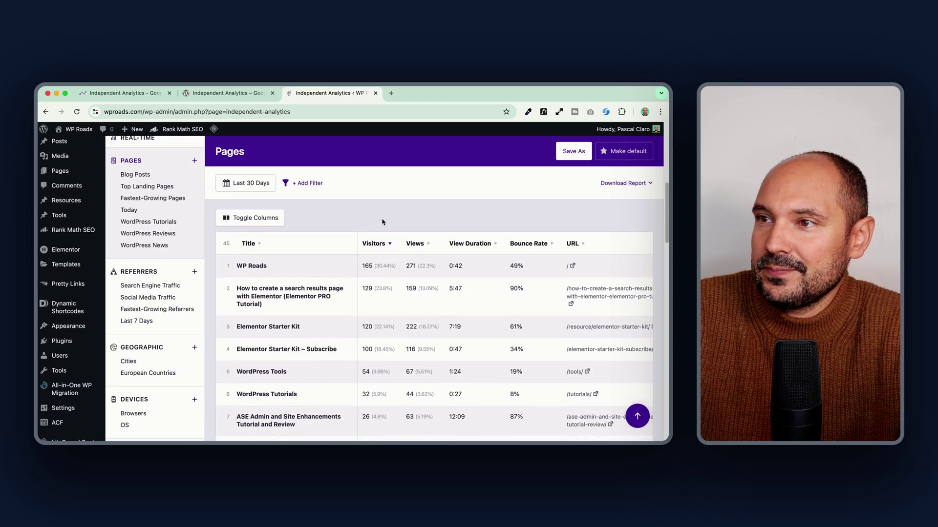
pyautogui.click(248, 217)
pyautogui.scroll(-4, 337, 312)
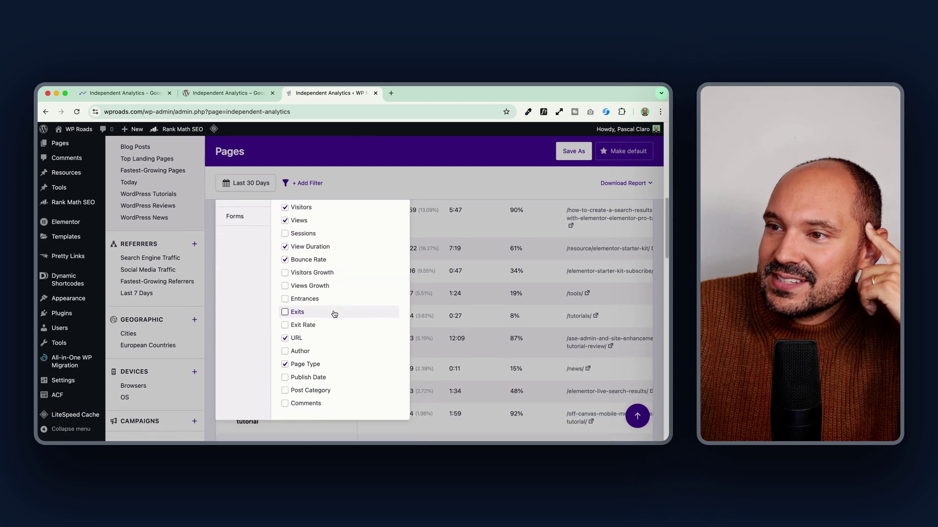
pyautogui.click(299, 352)
pyautogui.click(304, 392)
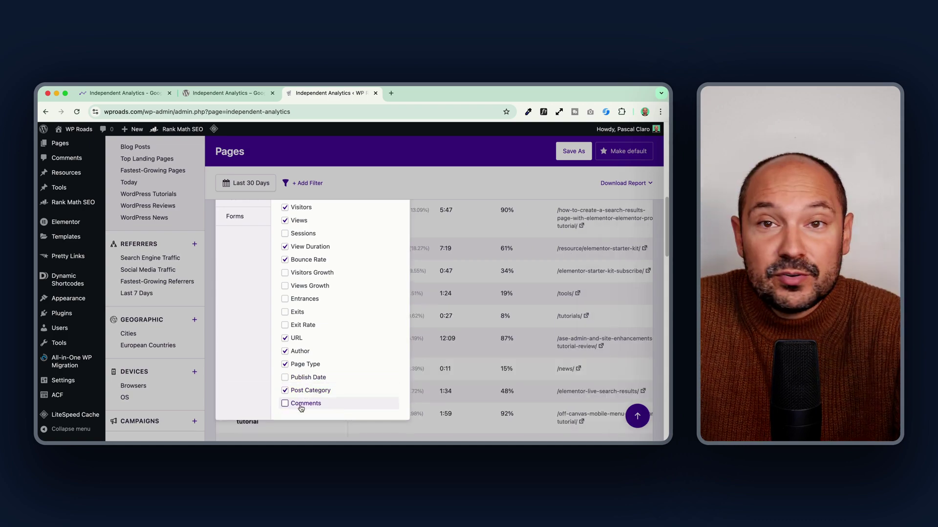
pyautogui.click(301, 404)
pyautogui.scroll(3, 454, 234)
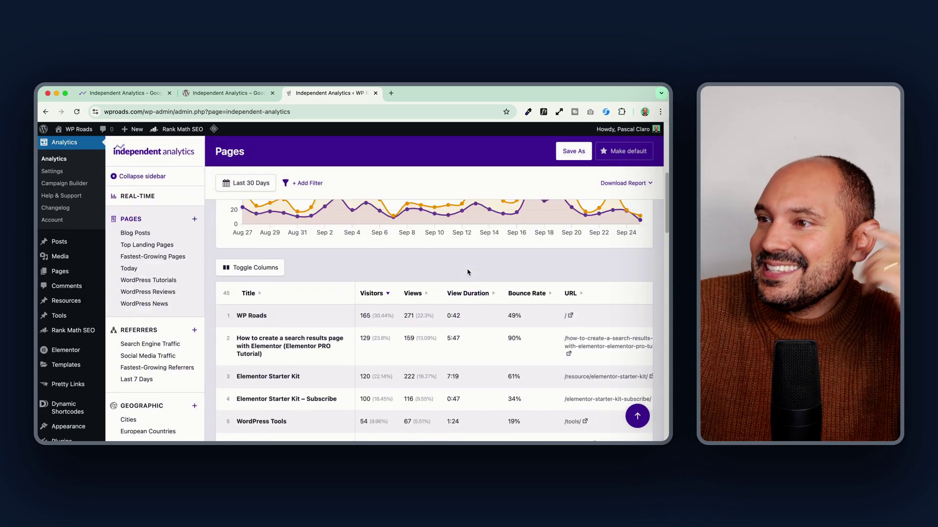
pyautogui.scroll(-5, 459, 266)
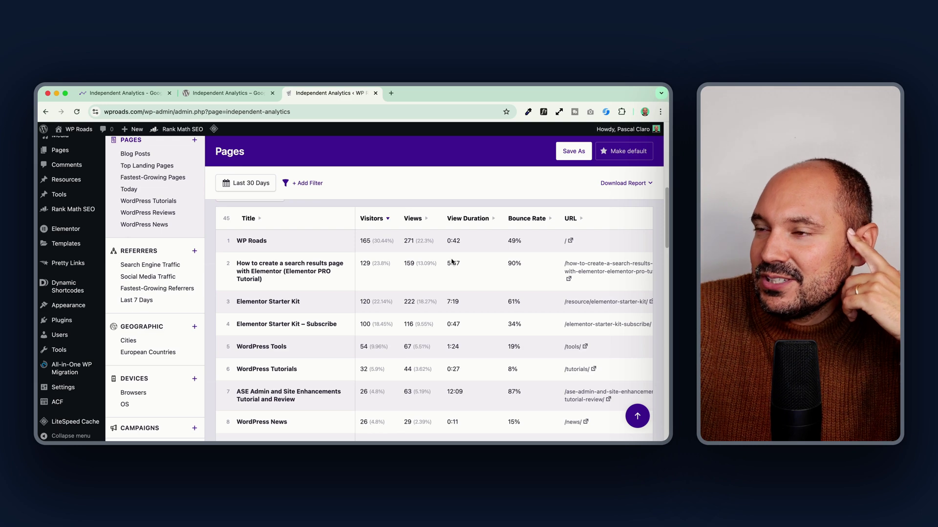
pyautogui.hscroll(10, 452, 263)
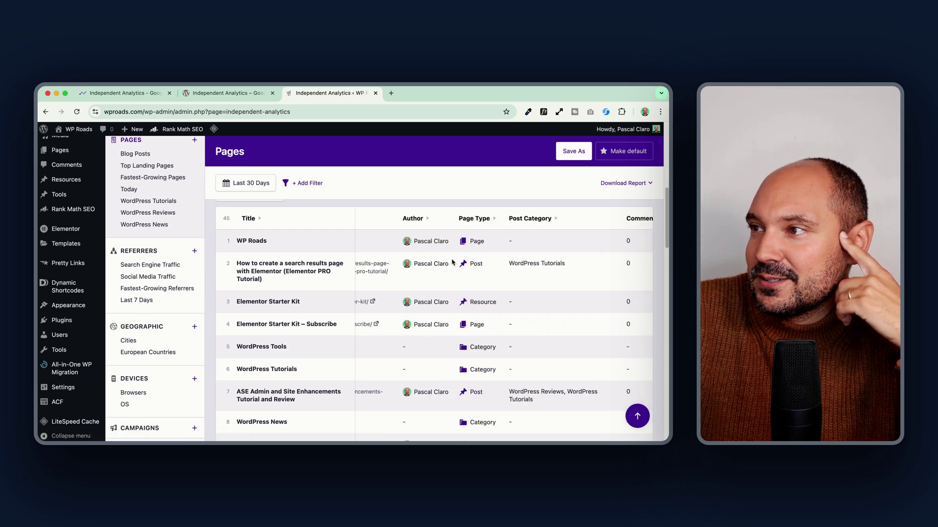
pyautogui.hscroll(2, 453, 262)
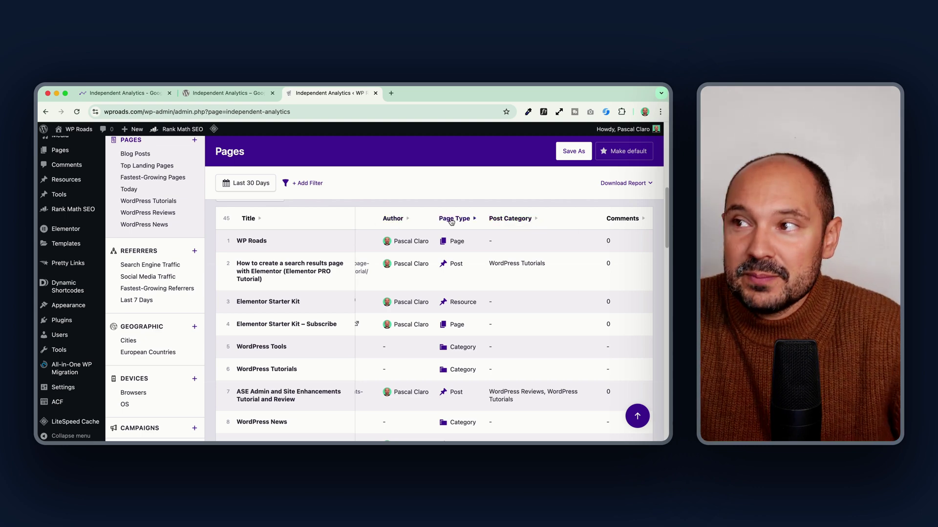
pyautogui.moveTo(448, 304); pyautogui.dragTo(479, 304)
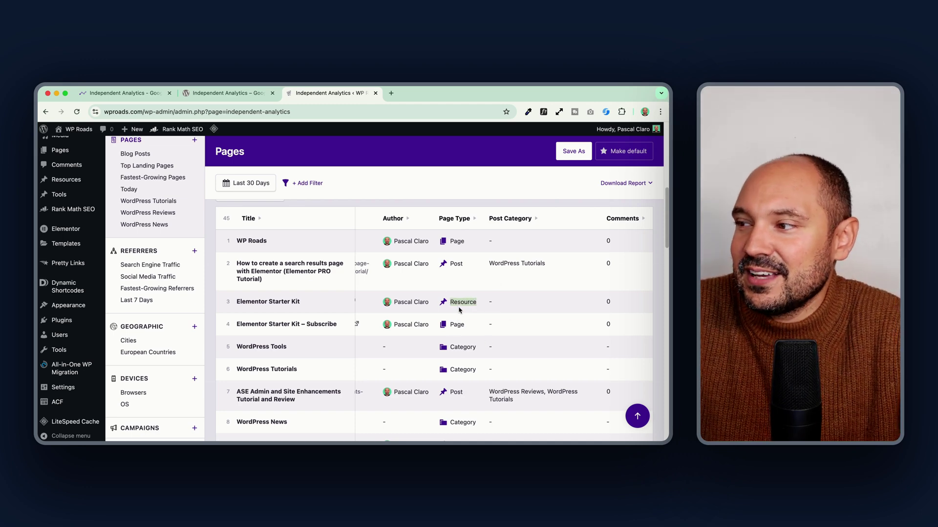
pyautogui.click(467, 309)
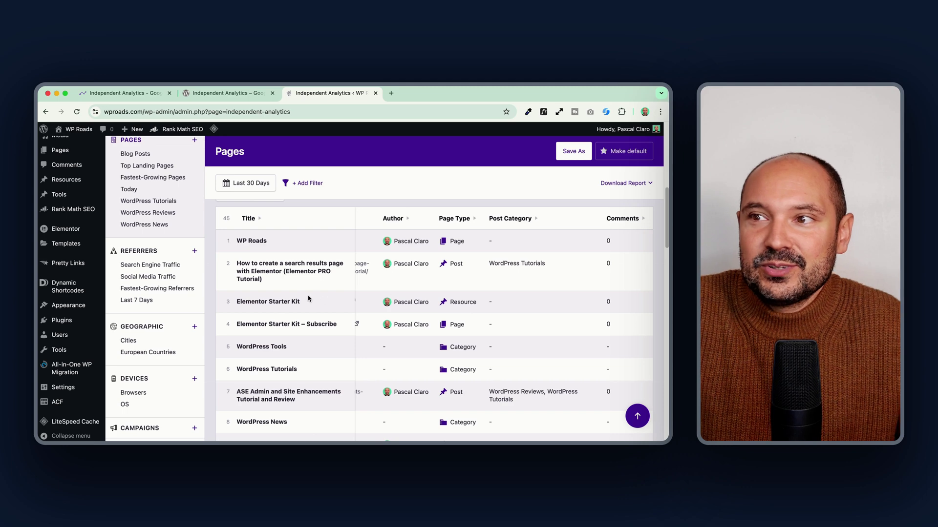
pyautogui.hscroll(-1, 344, 301)
pyautogui.hscroll(-10, 343, 301)
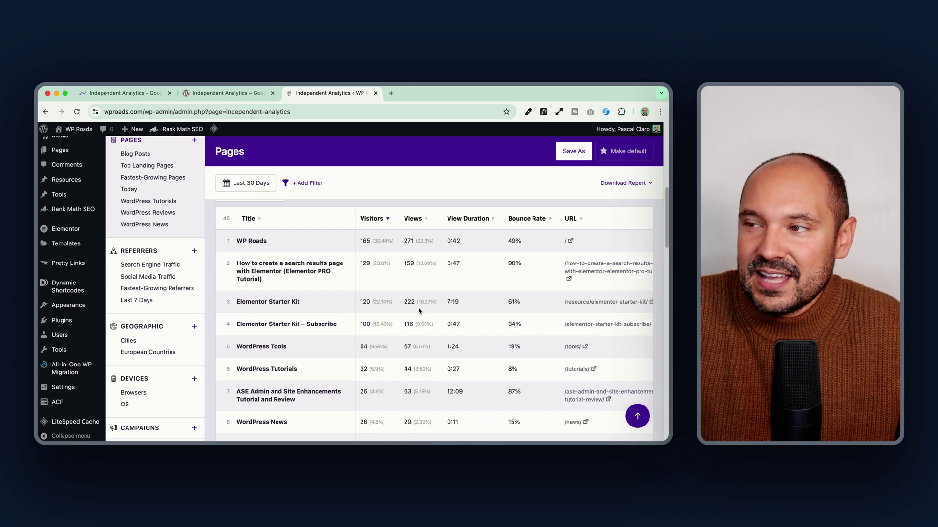
pyautogui.hscroll(10, 419, 311)
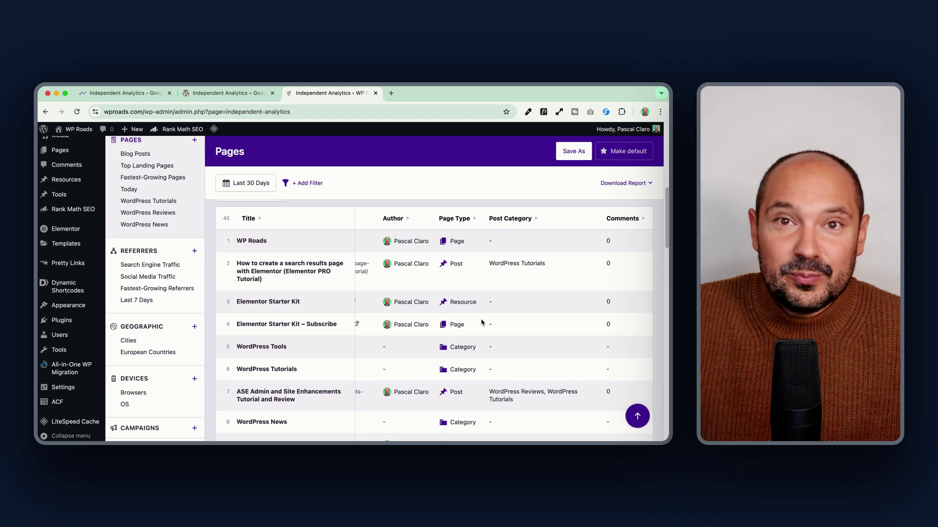
pyautogui.scroll(5, 470, 318)
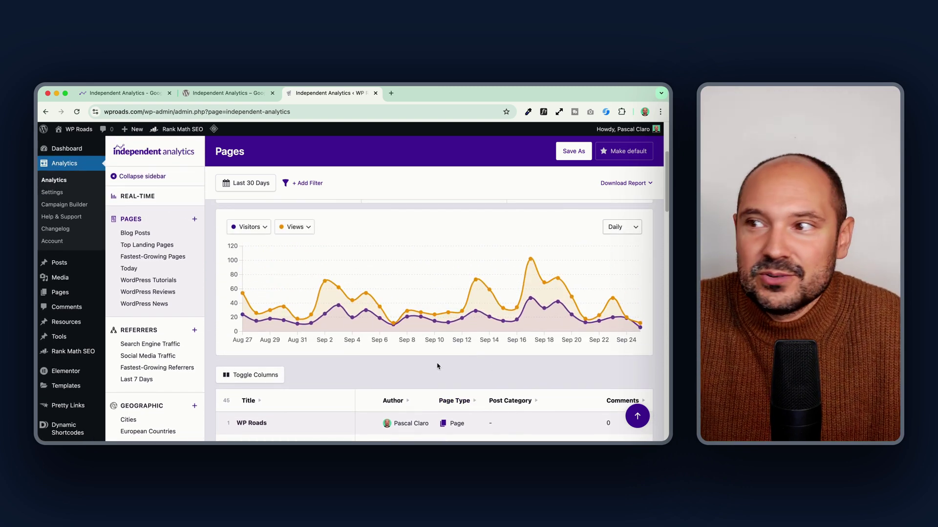
pyautogui.scroll(5, 436, 366)
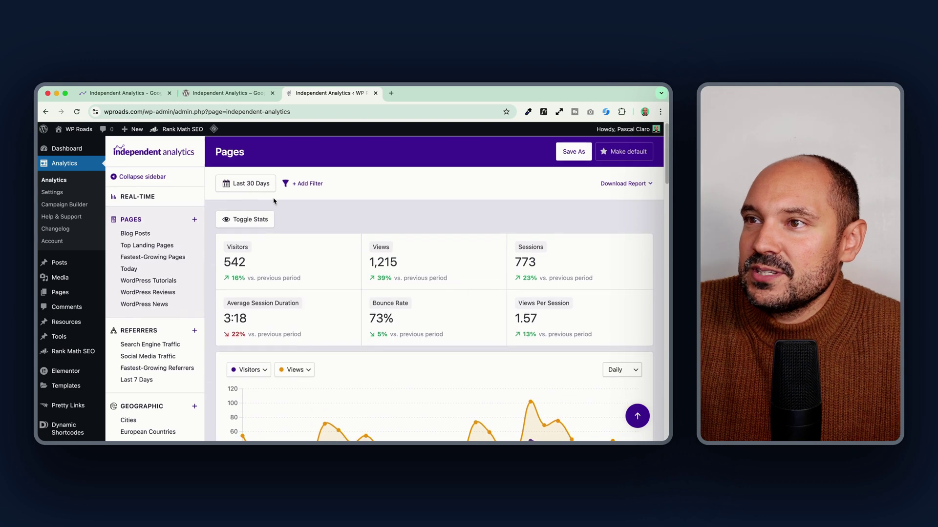
# - Set the Pages report date range to Last 60 Days after trying the other presets
pyautogui.click(252, 186)
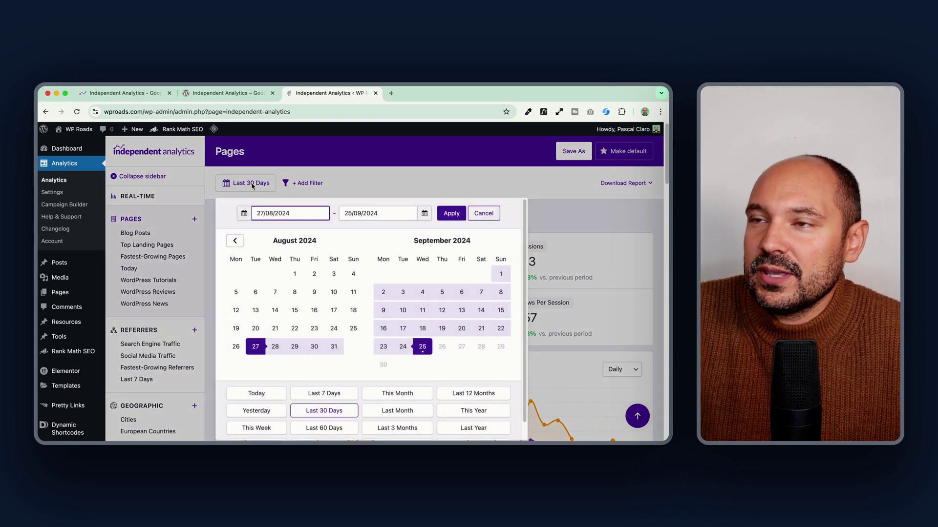
pyautogui.click(323, 393)
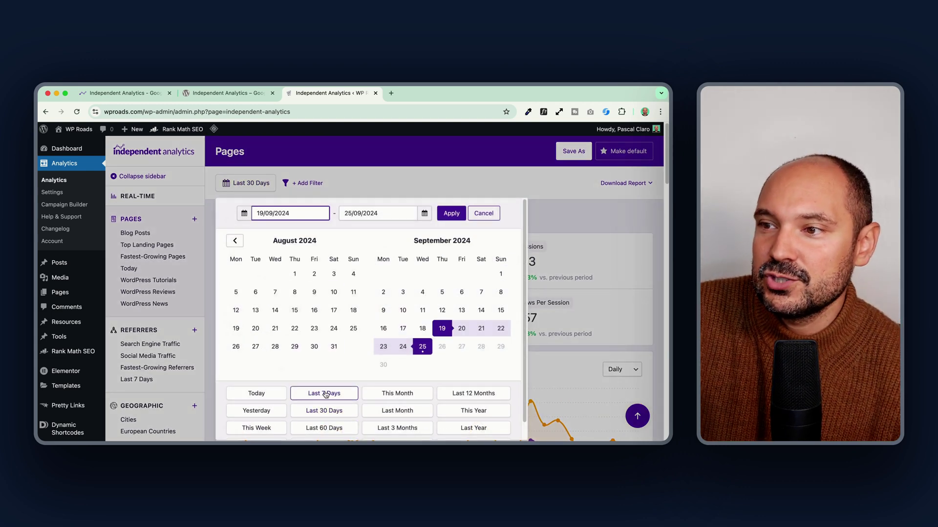
pyautogui.click(263, 394)
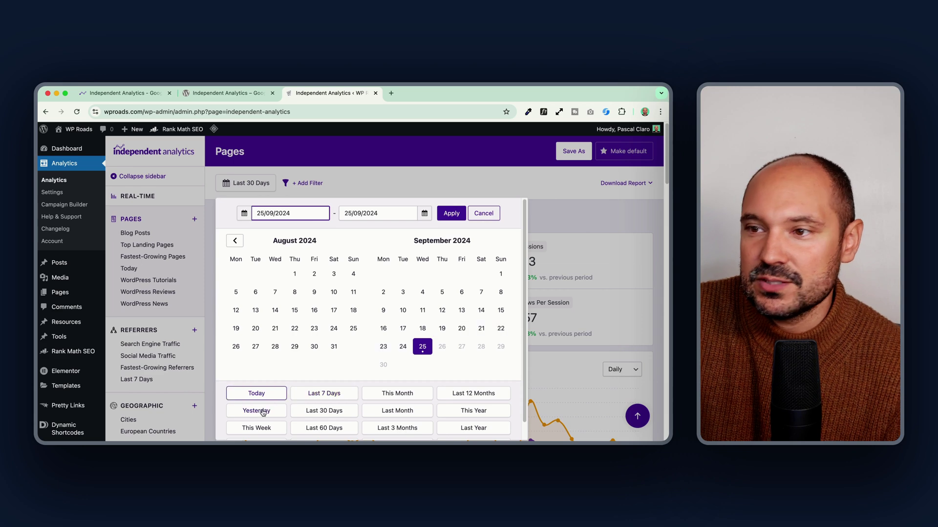
pyautogui.click(263, 410)
pyautogui.click(323, 413)
pyautogui.click(321, 432)
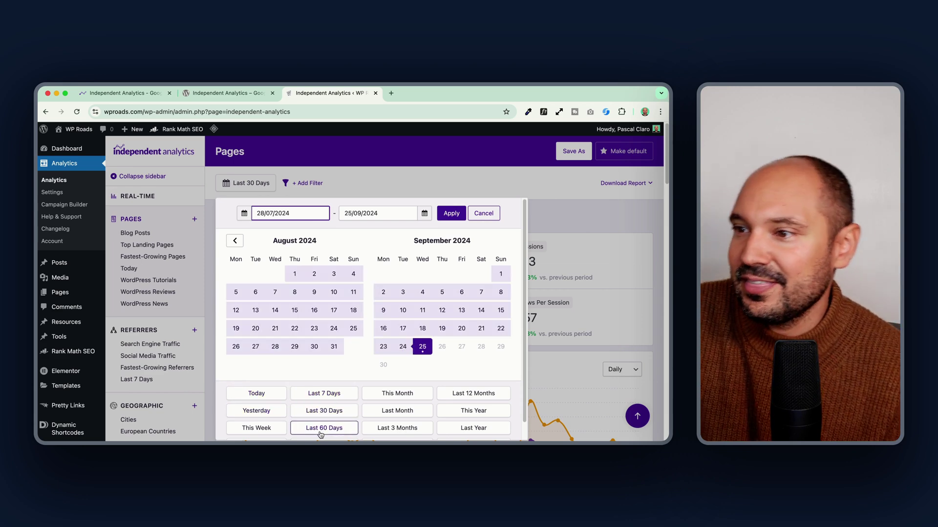
pyautogui.click(451, 213)
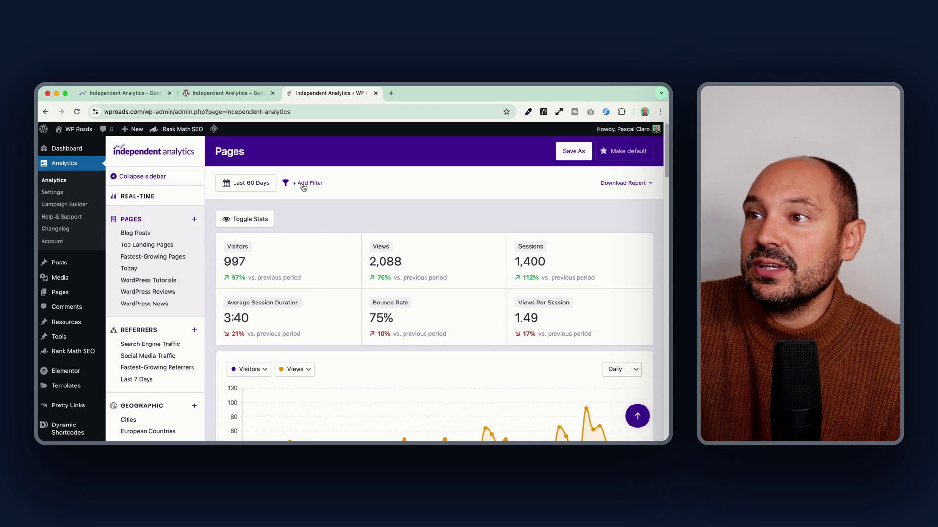
# - Add a filter for Post Category is WordPress Reviews
pyautogui.click(303, 187)
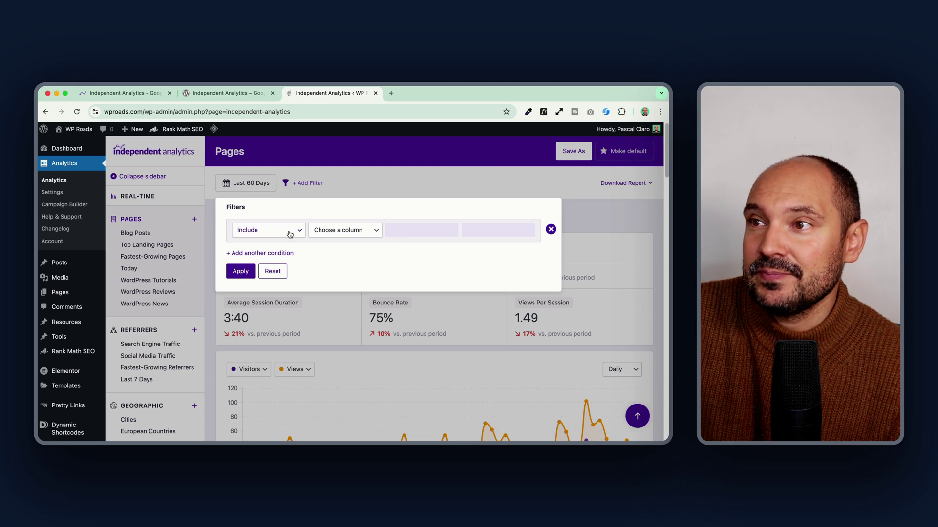
pyautogui.click(332, 234)
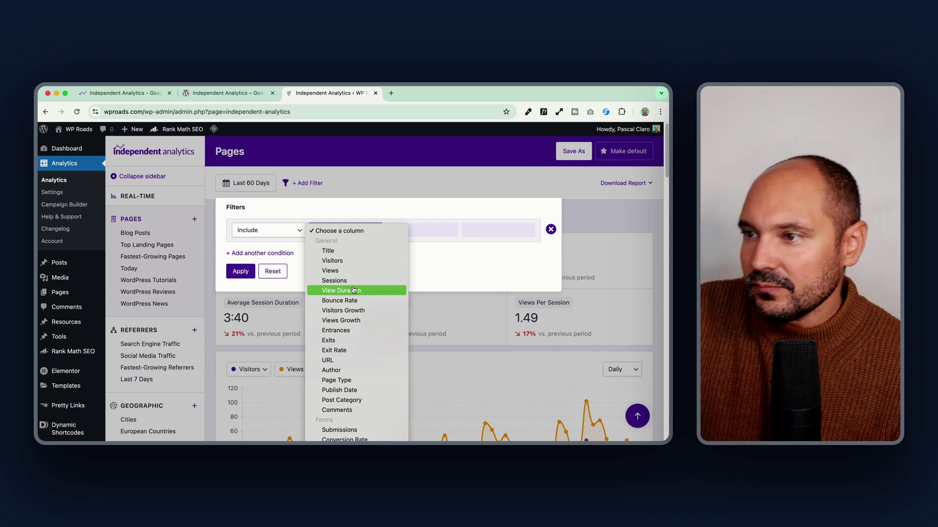
pyautogui.click(365, 402)
pyautogui.click(496, 232)
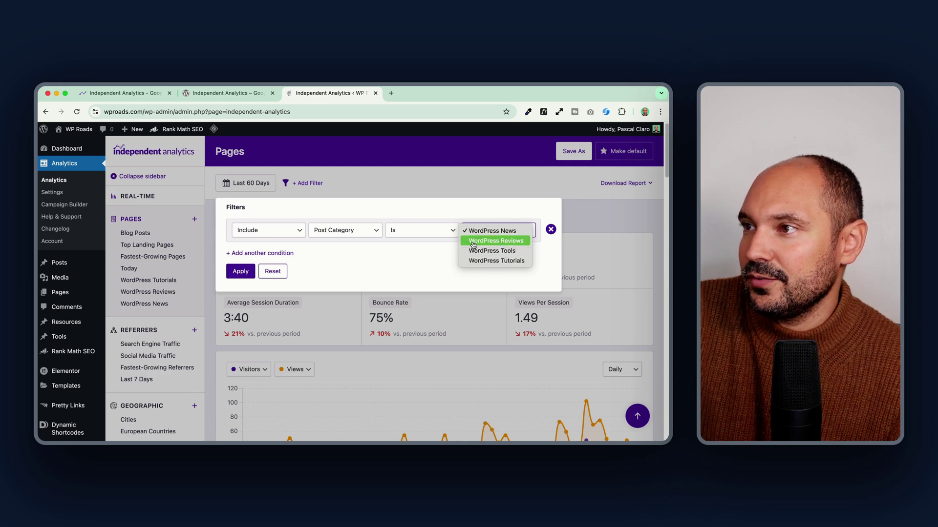
pyautogui.click(500, 241)
# - Add a second condition for Views greater than 100 and apply both filters
pyautogui.click(264, 254)
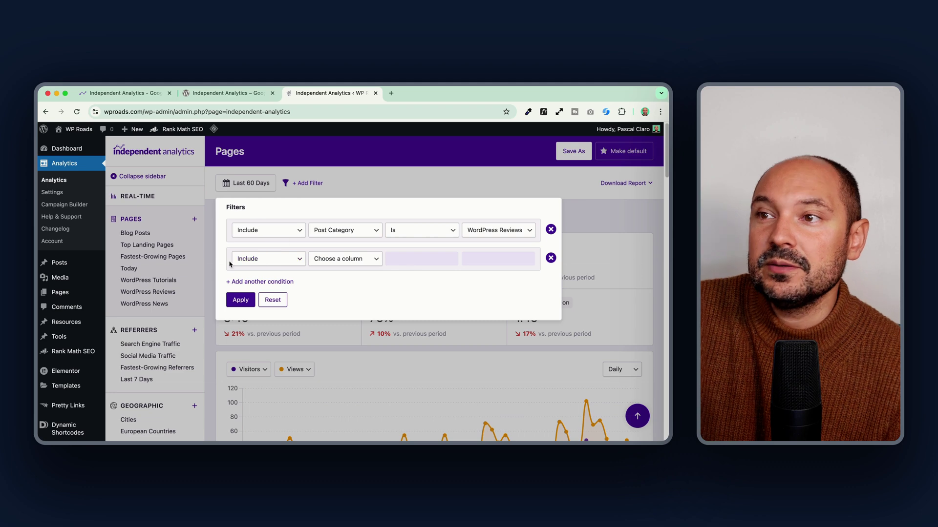
pyautogui.click(277, 262)
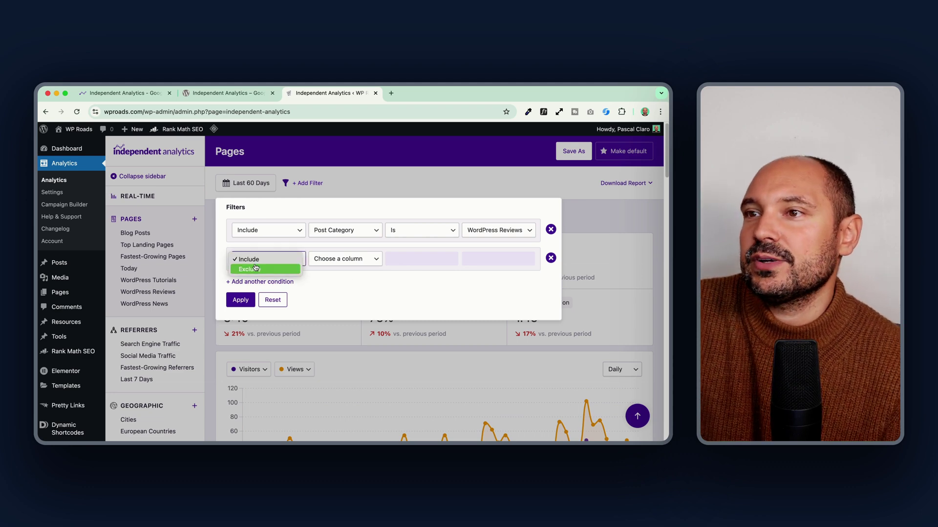
pyautogui.click(258, 260)
pyautogui.click(346, 264)
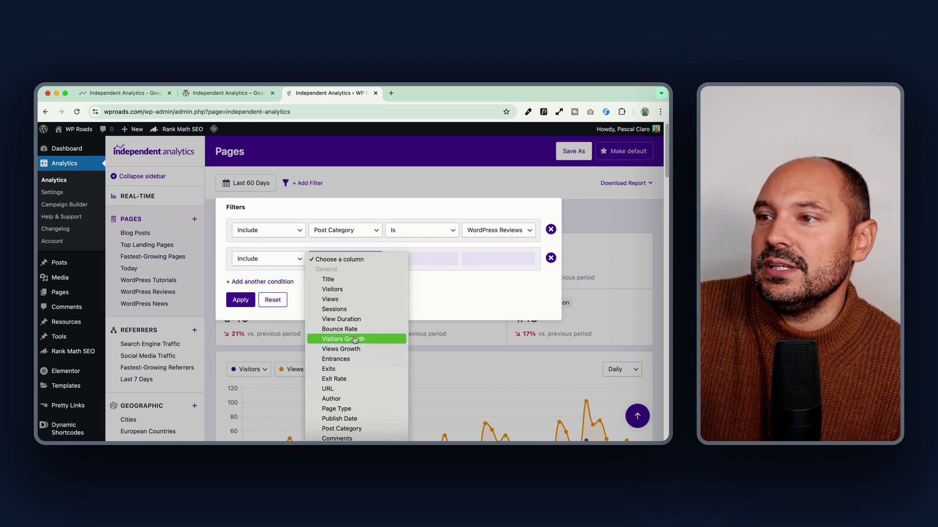
pyautogui.click(332, 300)
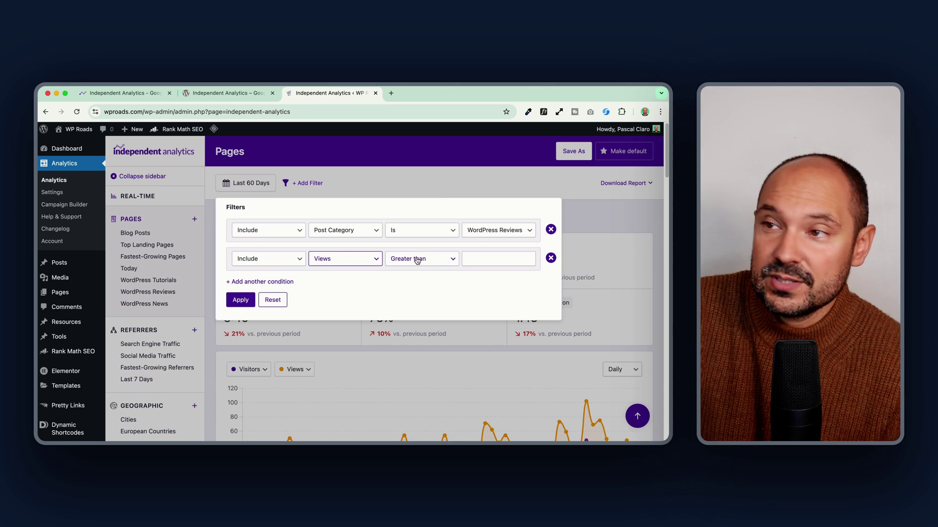
pyautogui.click(416, 260)
pyautogui.click(415, 259)
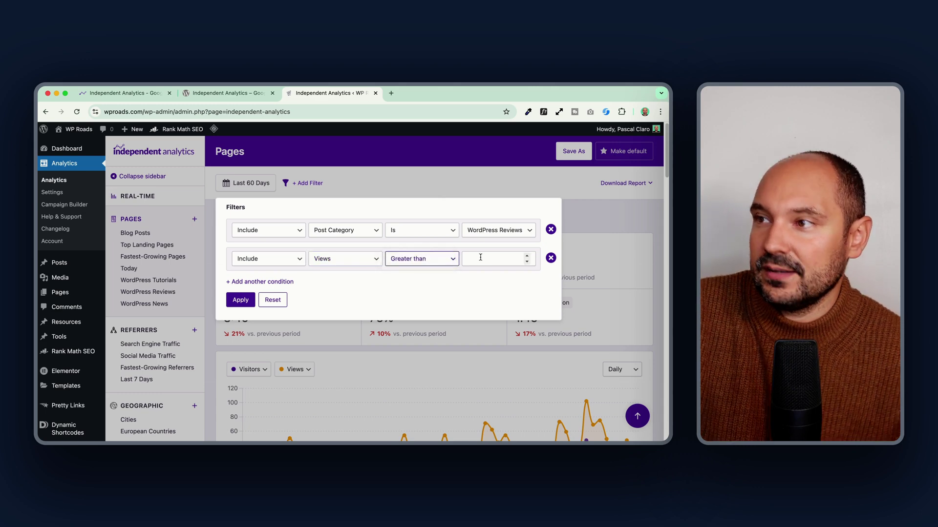
pyautogui.click(480, 258)
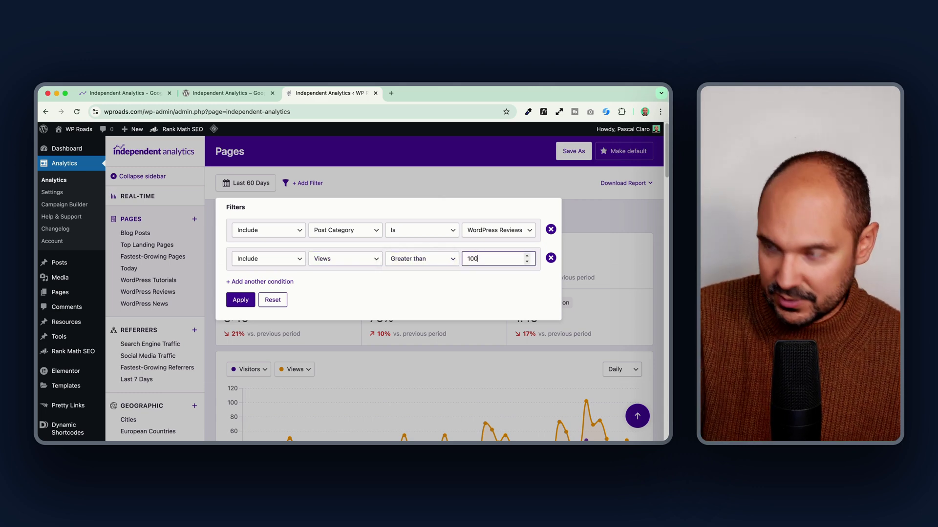
pyautogui.click(240, 300)
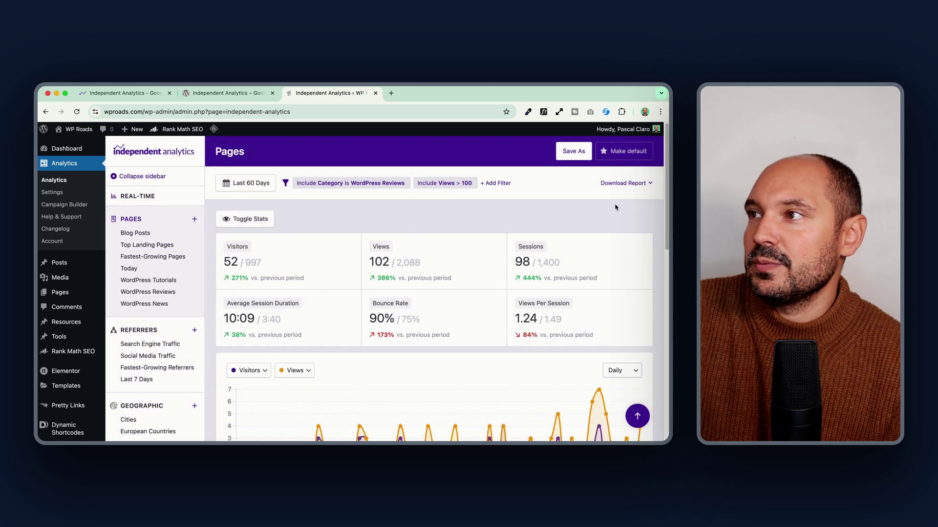
# - Save the filtered view as a new report named 'WordPress Reviews Report'
pyautogui.click(556, 149)
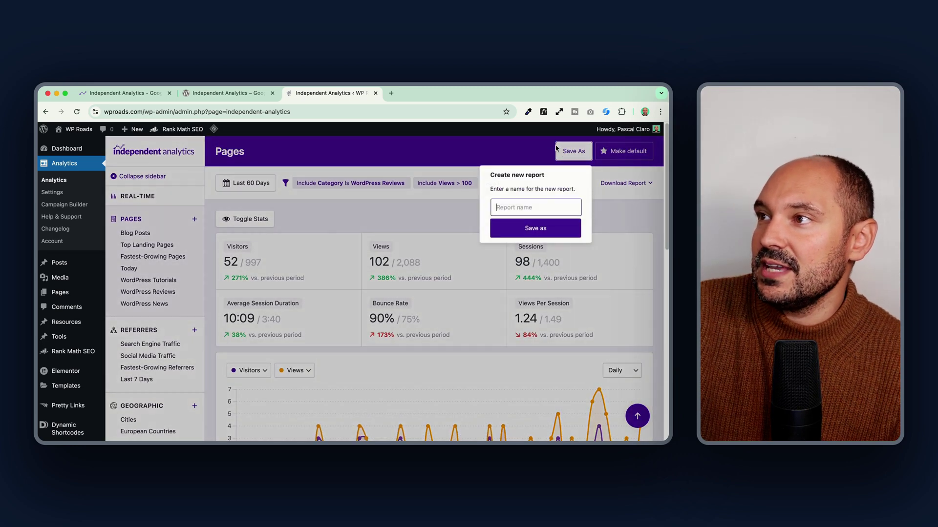
pyautogui.press('Return')
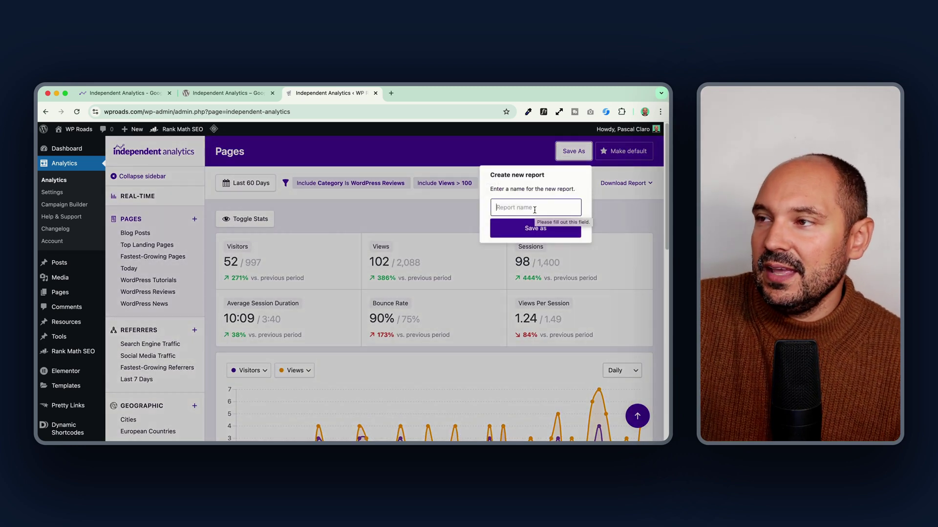
pyautogui.write('WordP')
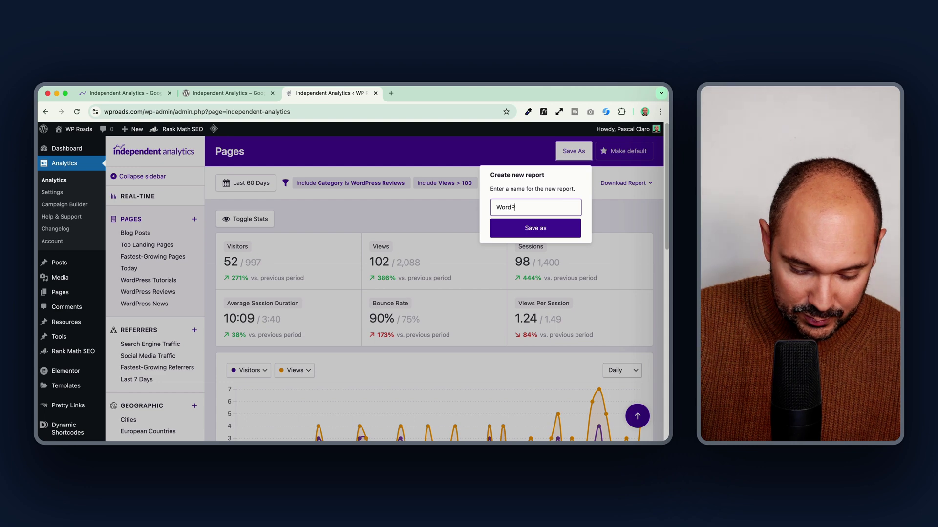
pyautogui.write('ress Reviews Report')
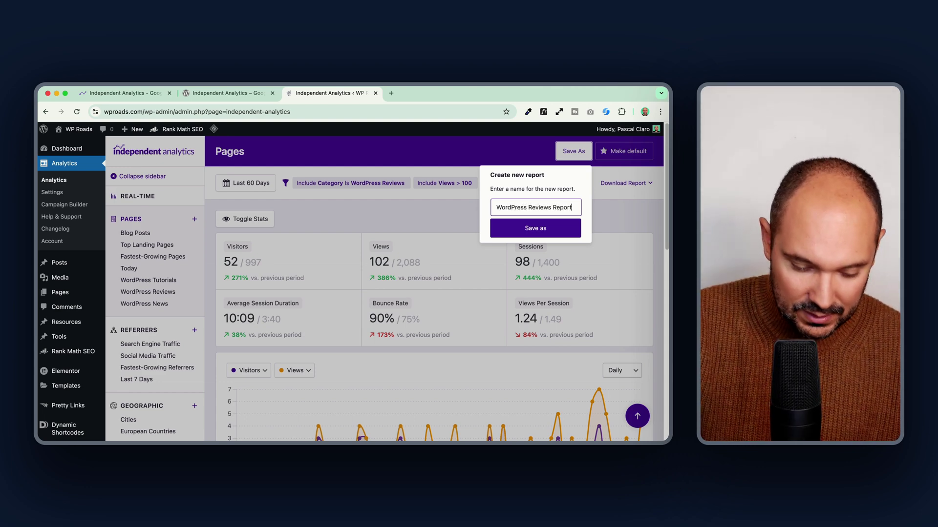
pyautogui.click(535, 231)
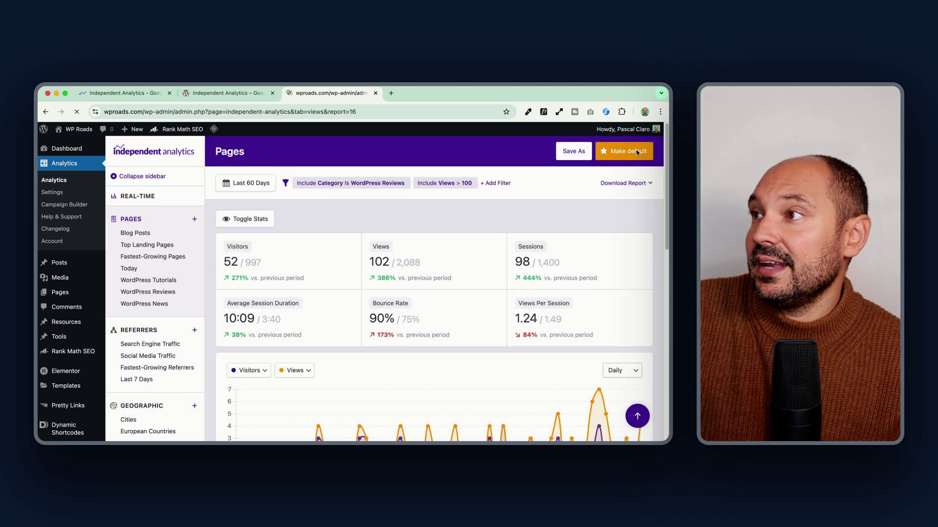
# - Make the WordPress Reviews Report the default view and review its 52 visitors, 102 views
pyautogui.click(626, 152)
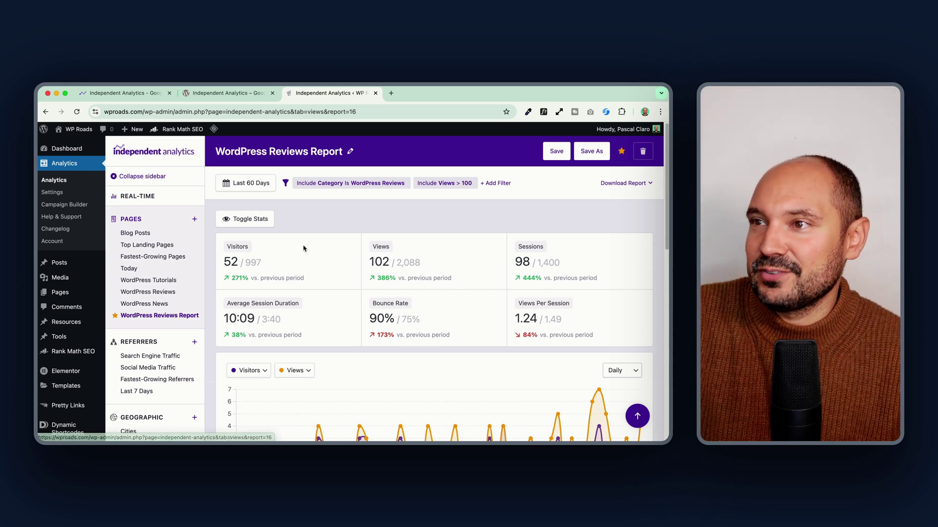
pyautogui.scroll(-5, 307, 245)
pyautogui.scroll(5, 308, 245)
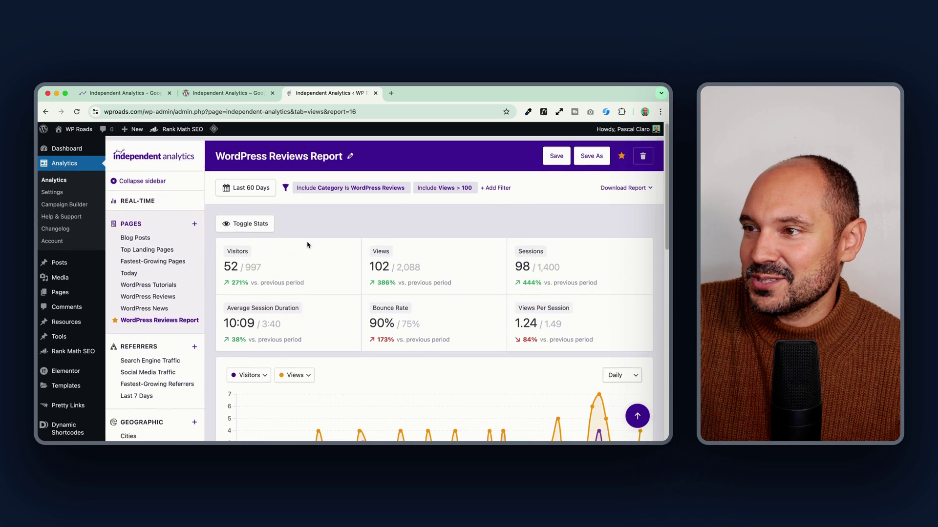
pyautogui.scroll(-15, 311, 228)
pyautogui.scroll(15, 311, 229)
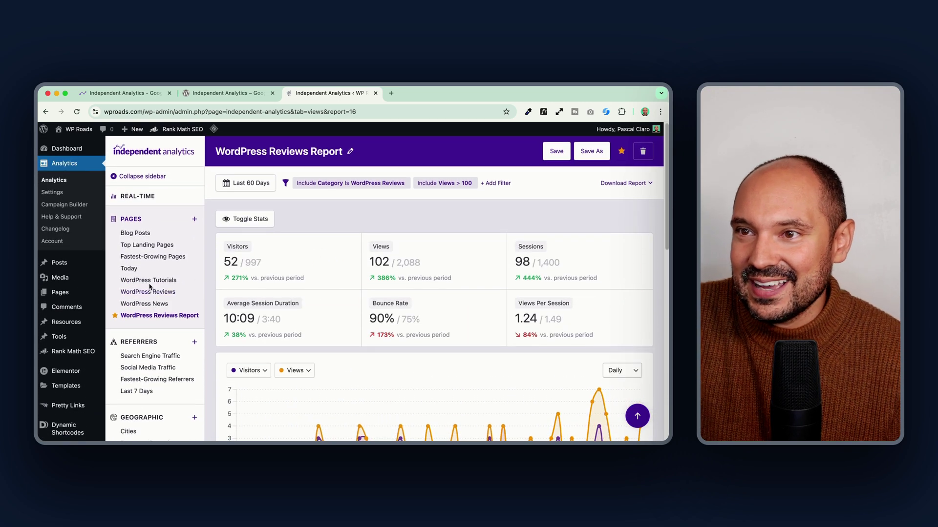
pyautogui.click(146, 282)
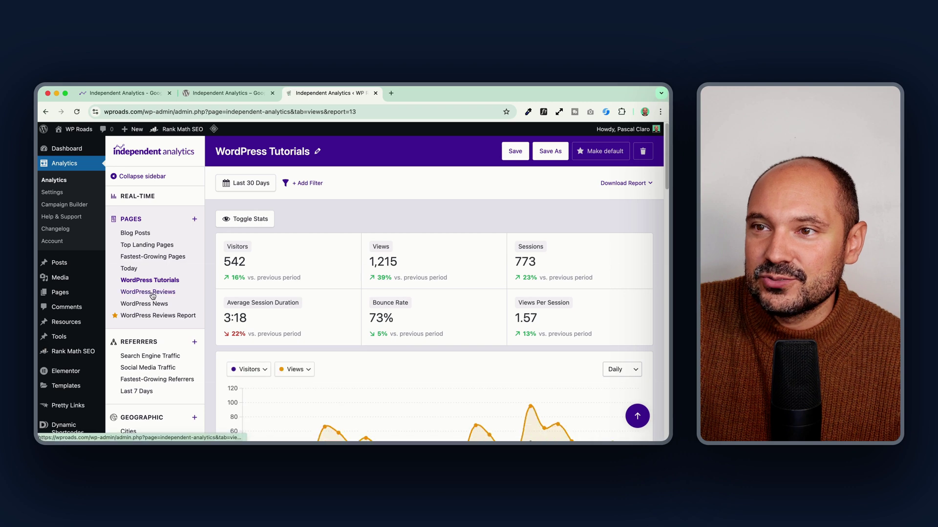
pyautogui.click(151, 293)
pyautogui.click(149, 304)
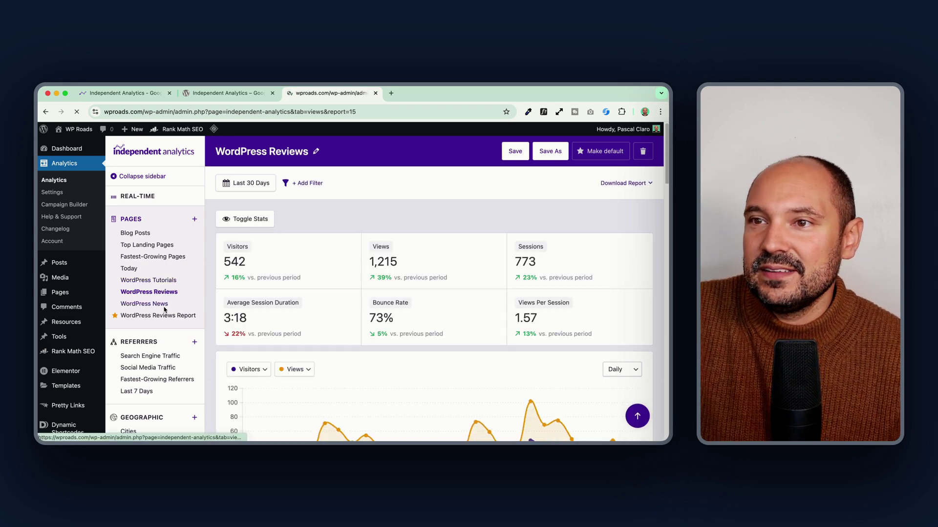
pyautogui.click(137, 272)
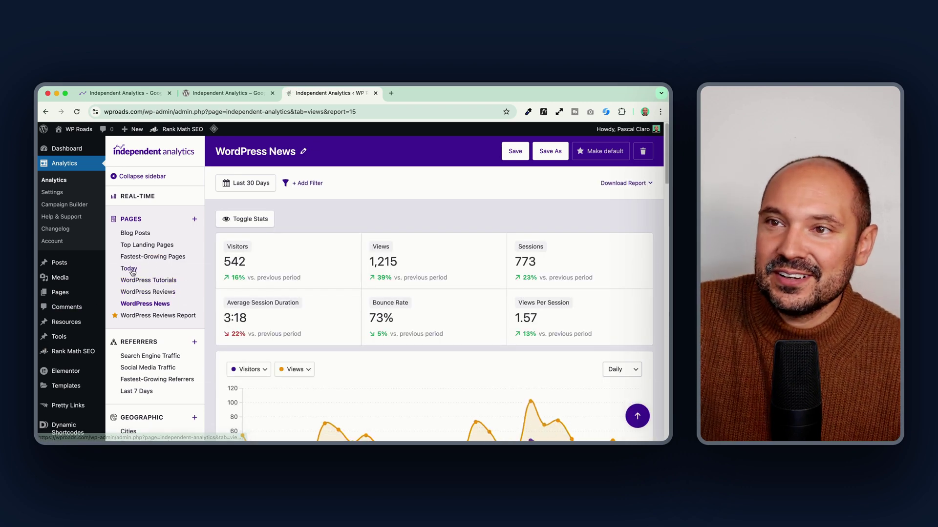
pyautogui.scroll(-3, 306, 244)
pyautogui.scroll(-2, 307, 244)
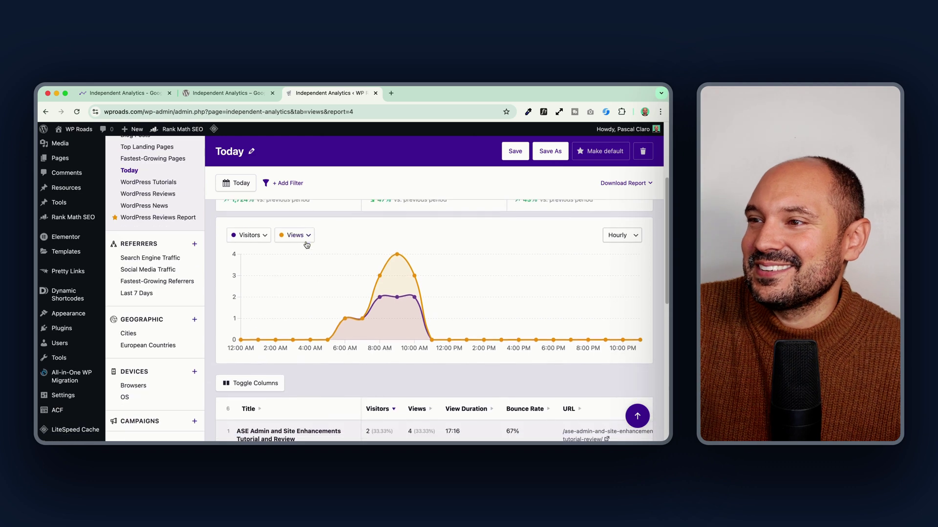
pyautogui.moveTo(400, 255)
pyautogui.scroll(-3, 400, 255)
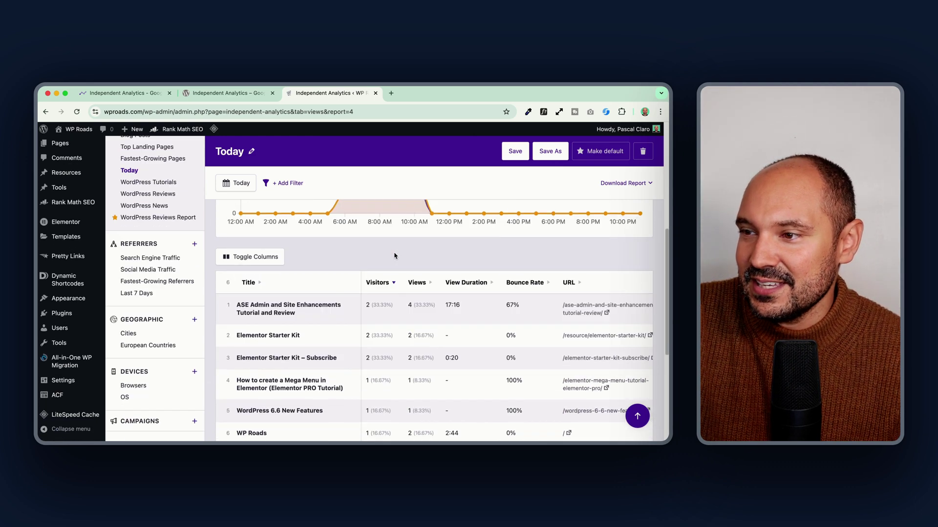
pyautogui.scroll(-2, 297, 323)
pyautogui.scroll(1, 296, 322)
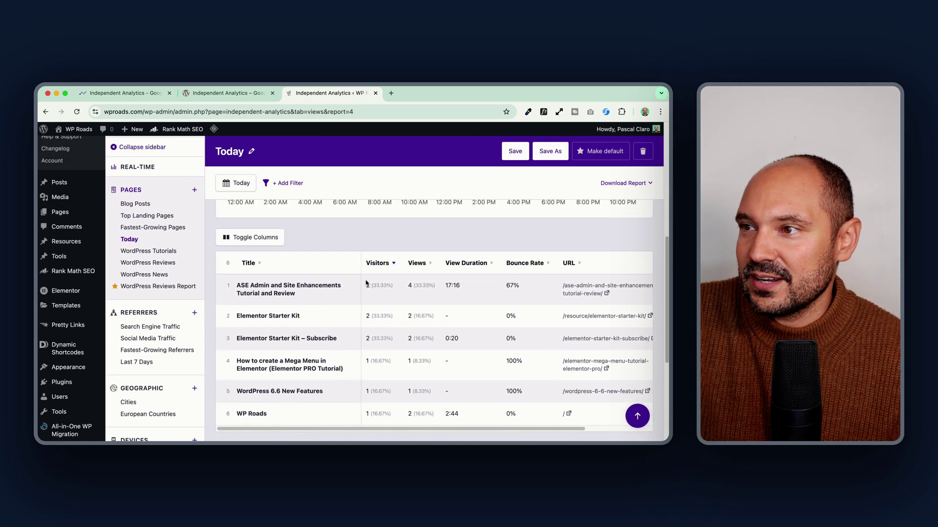
pyautogui.scroll(10, 343, 267)
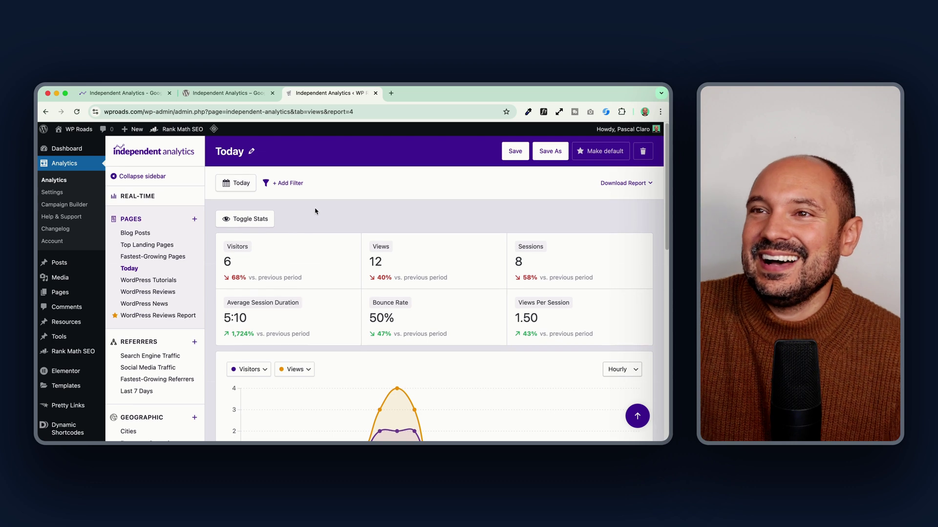
pyautogui.scroll(-4, 147, 274)
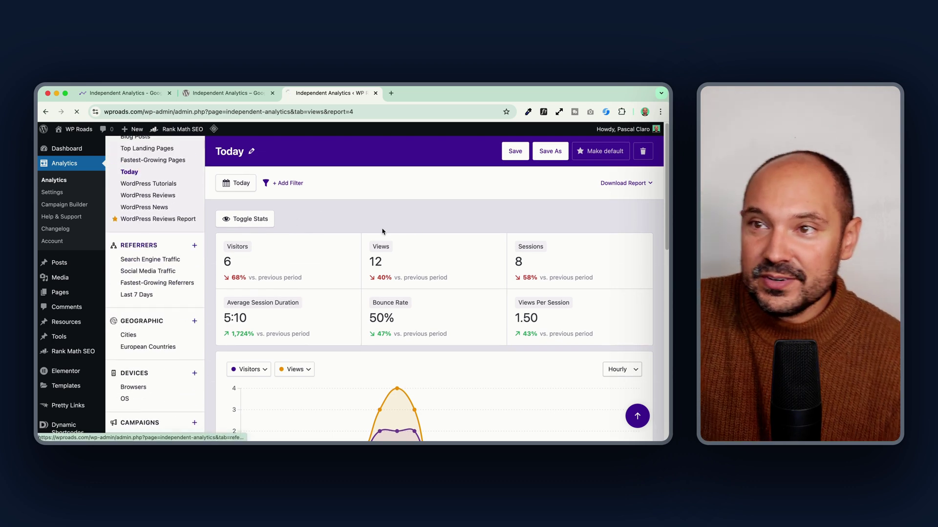
# - Open the Referrers report and scroll through its 14 referrers led by Direct and YouTube
pyautogui.click(140, 245)
pyautogui.scroll(-5, 225, 298)
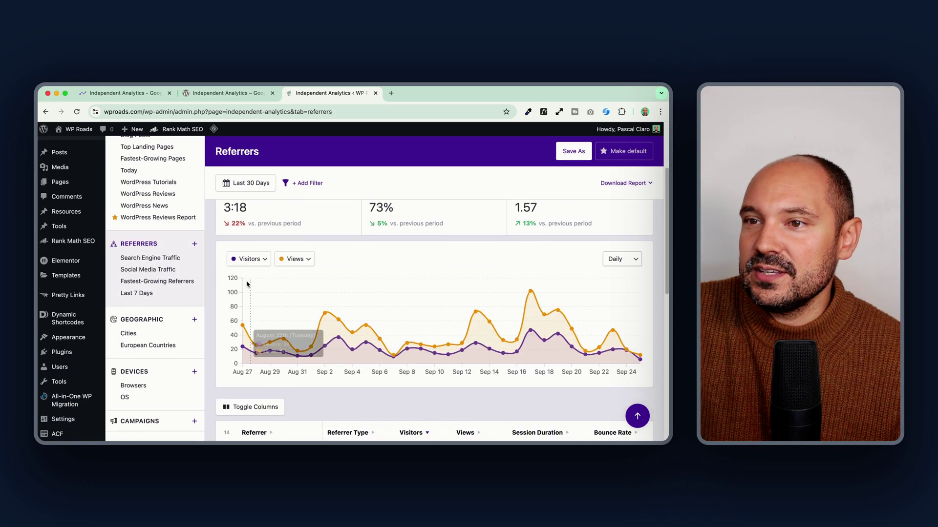
pyautogui.scroll(-4, 226, 299)
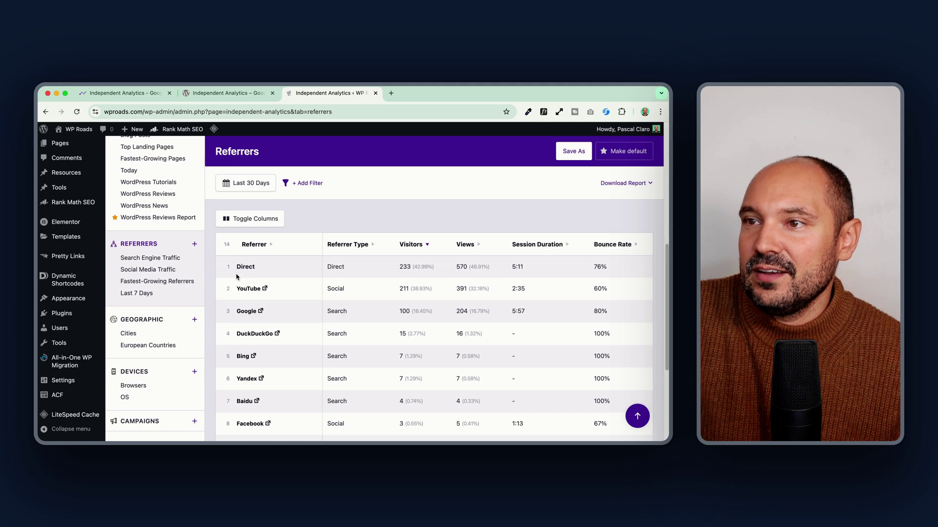
pyautogui.scroll(-1, 288, 276)
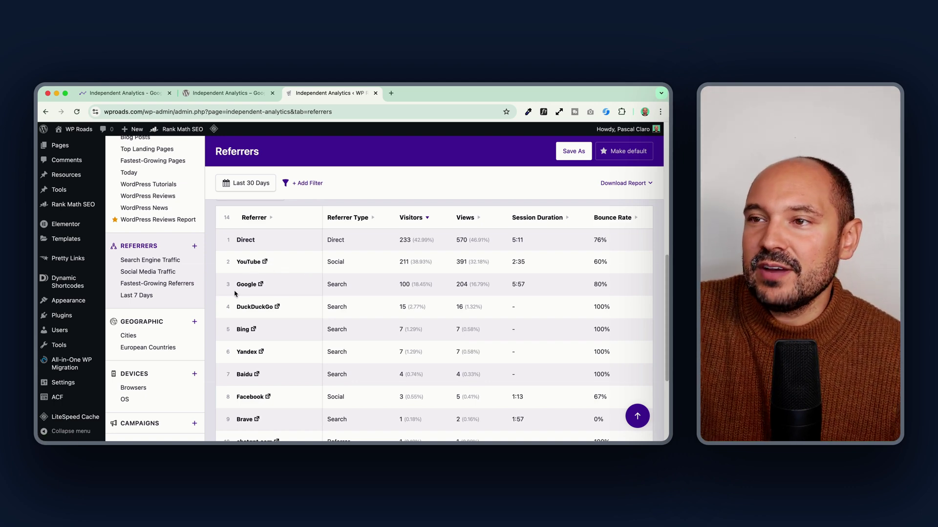
pyautogui.scroll(-1, 279, 287)
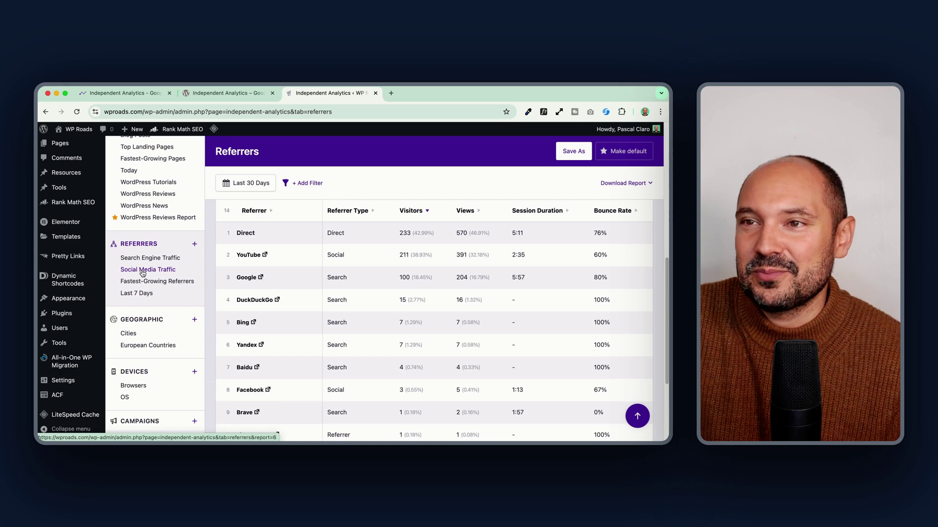
pyautogui.scroll(-2, 137, 318)
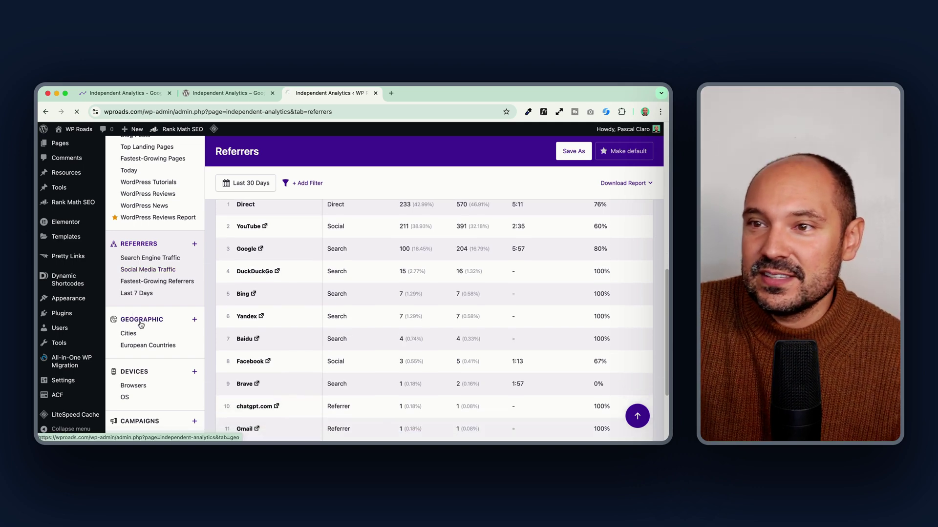
# - Read the United States, India, France and Brazil view counts on the Geographic world map
pyautogui.scroll(-5, 293, 303)
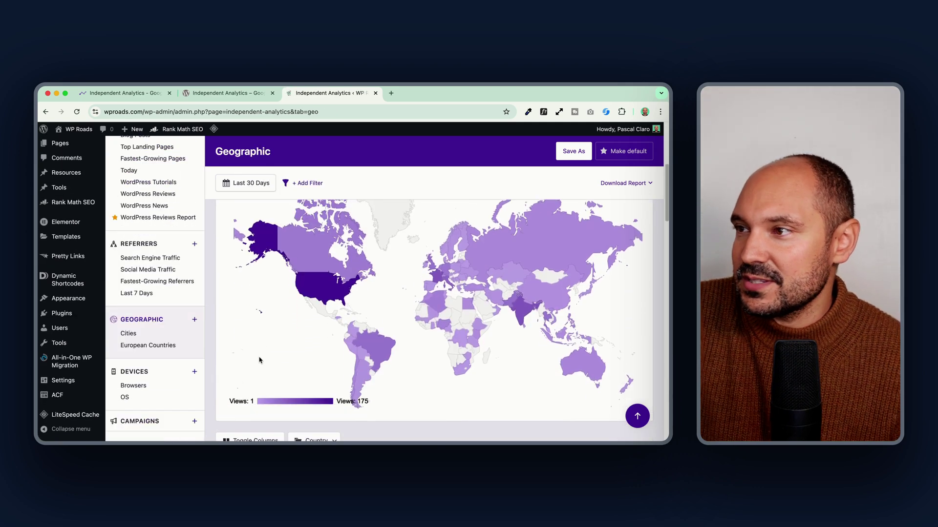
pyautogui.scroll(1, 258, 361)
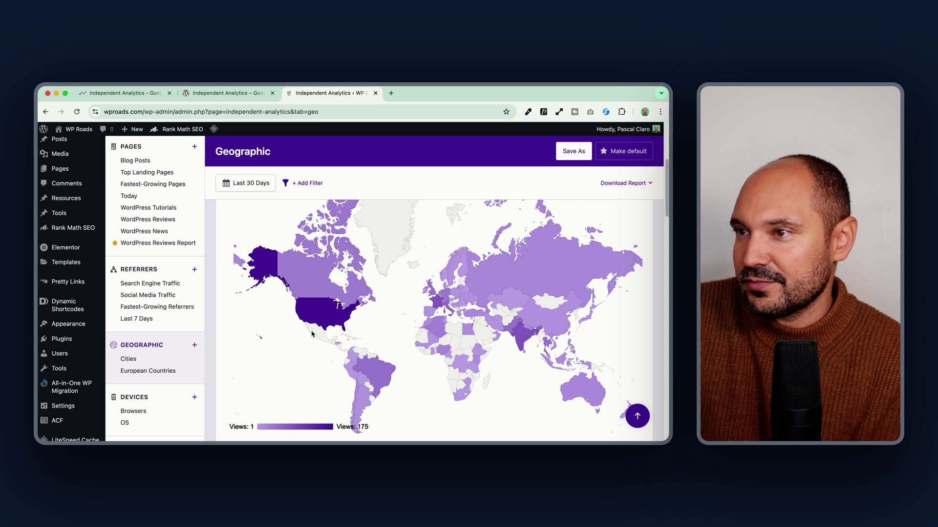
pyautogui.moveTo(322, 319)
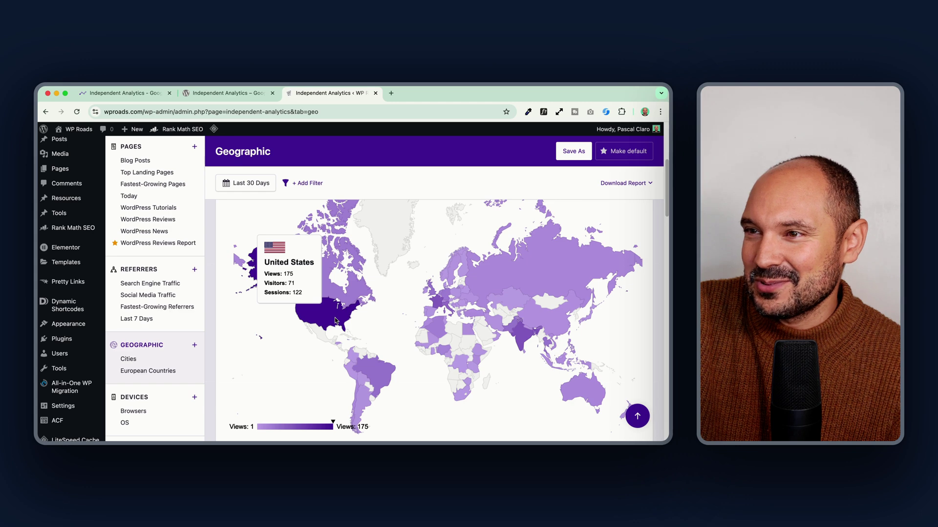
pyautogui.moveTo(521, 339)
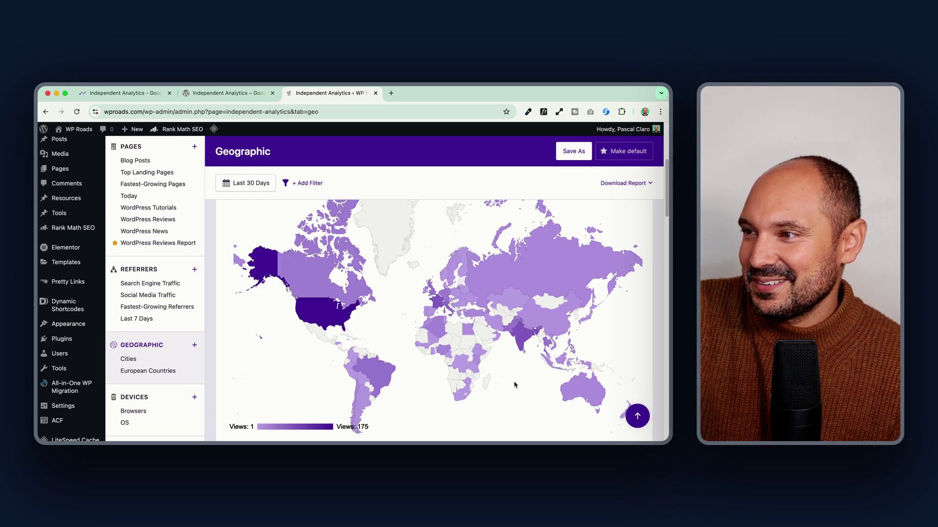
pyautogui.moveTo(381, 373)
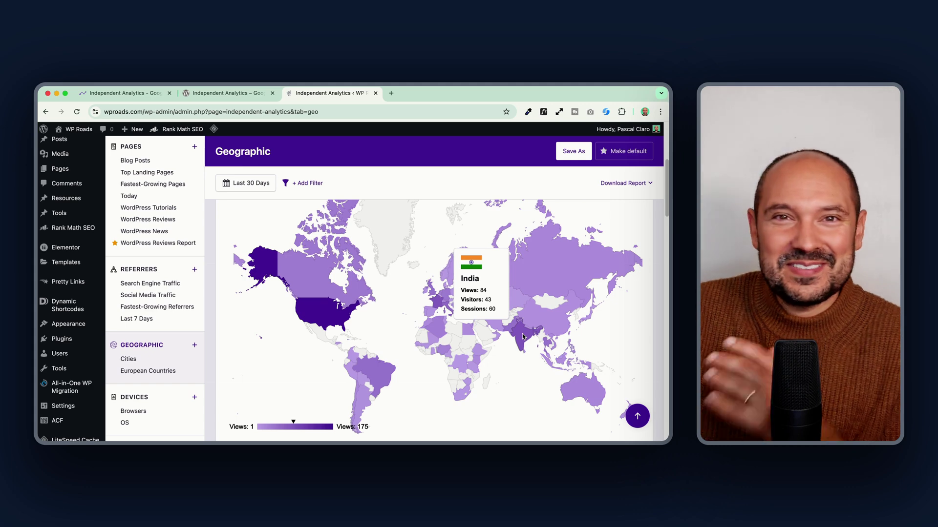
pyautogui.moveTo(439, 299)
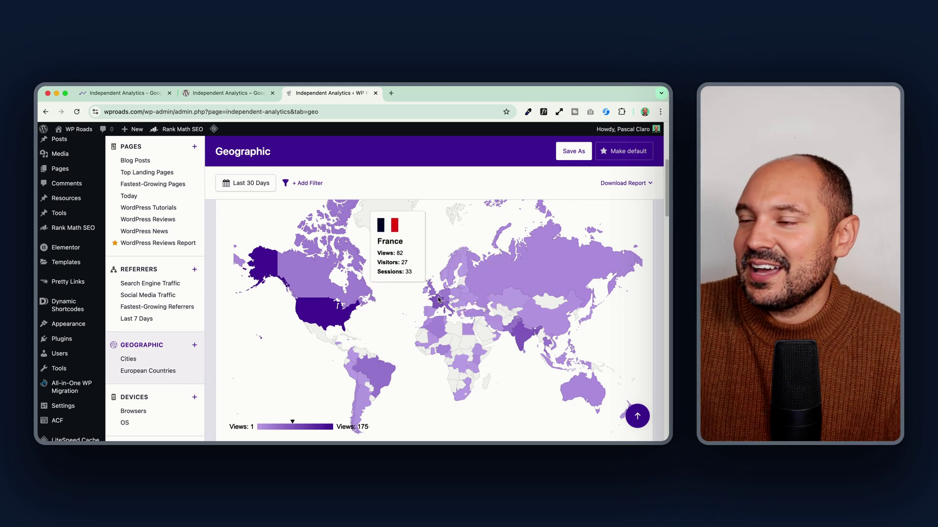
pyautogui.scroll(-1, 390, 319)
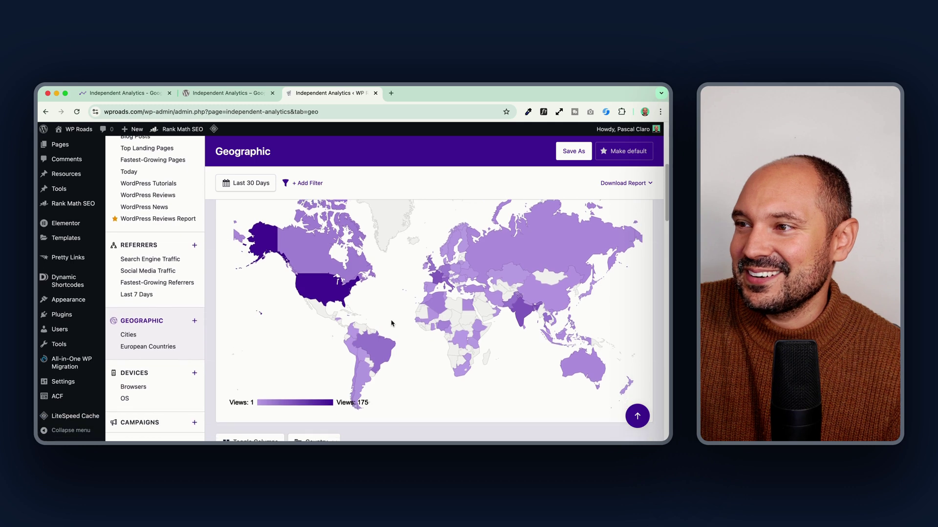
pyautogui.moveTo(381, 350)
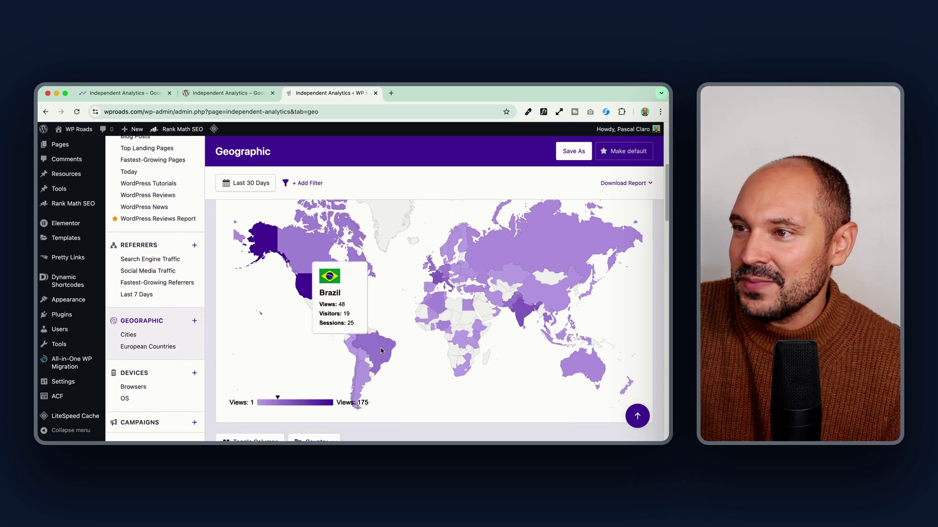
pyautogui.click(128, 374)
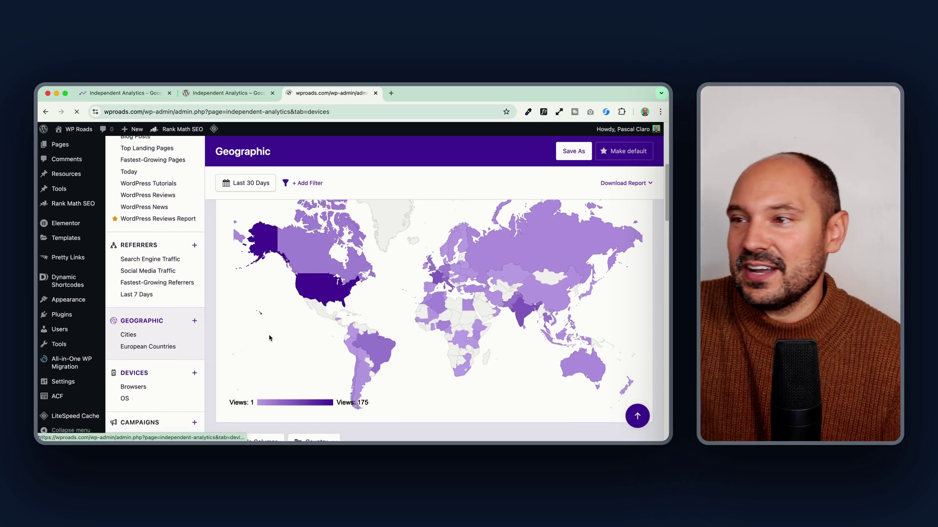
# - Break the Devices table down by operating system, then by browser
pyautogui.scroll(-5, 238, 324)
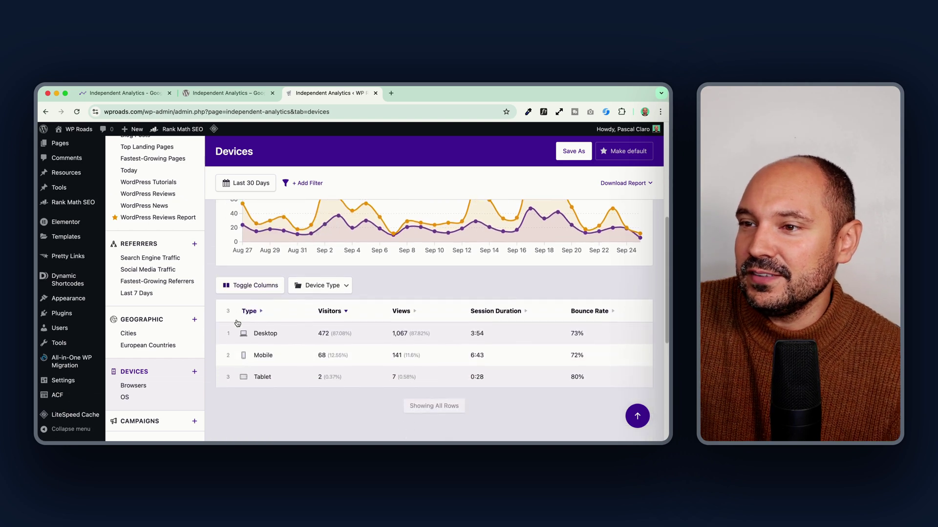
pyautogui.click(323, 279)
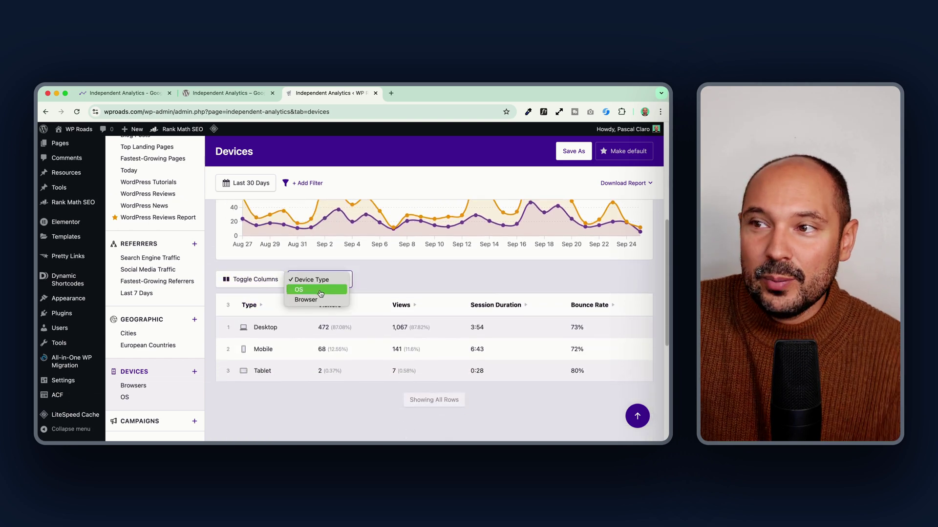
pyautogui.click(320, 290)
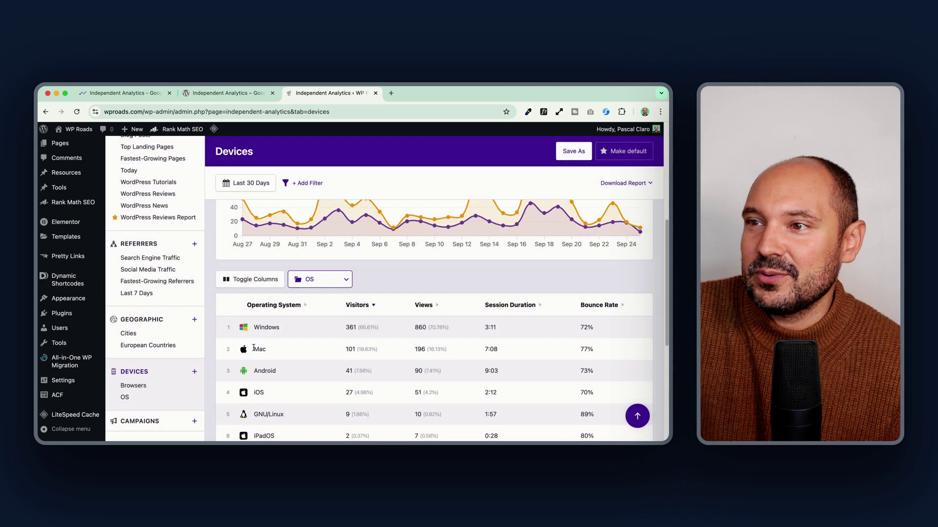
pyautogui.scroll(-2, 273, 322)
pyautogui.click(330, 238)
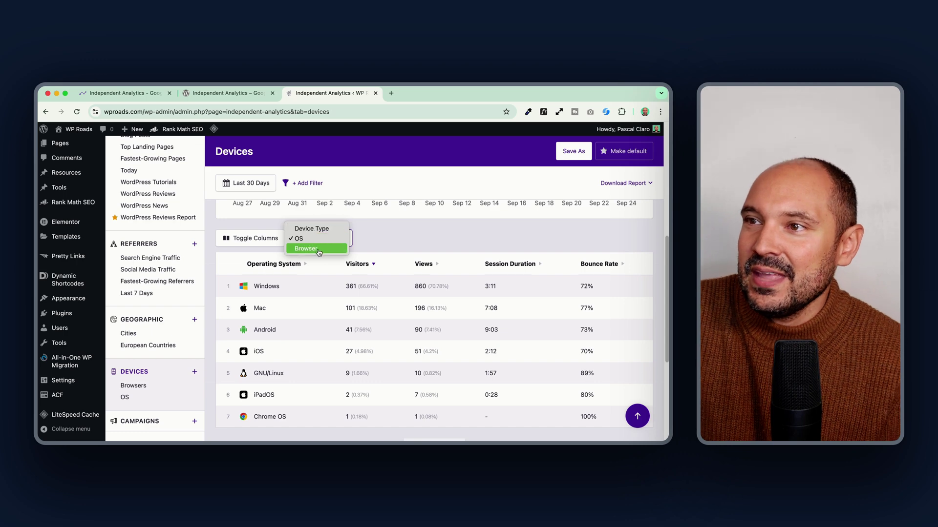
pyautogui.click(318, 250)
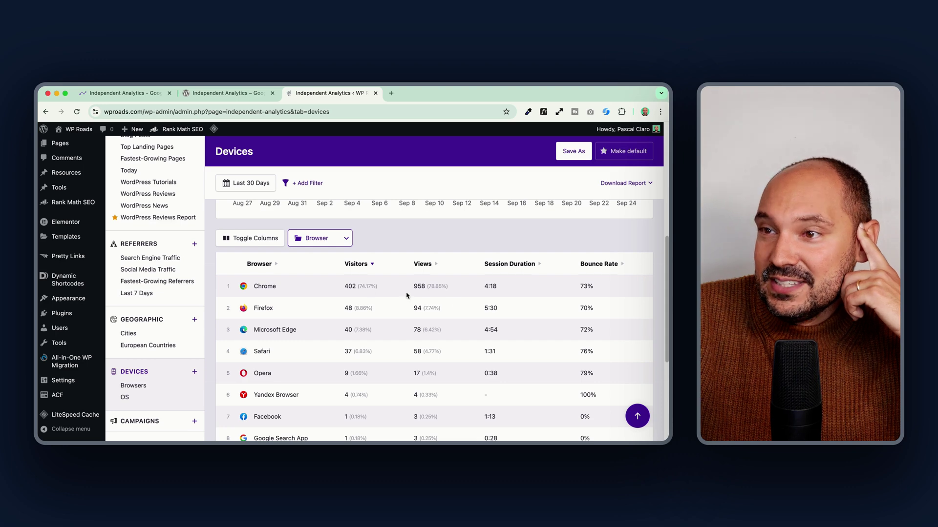
pyautogui.scroll(-2, 183, 301)
pyautogui.scroll(4, 174, 305)
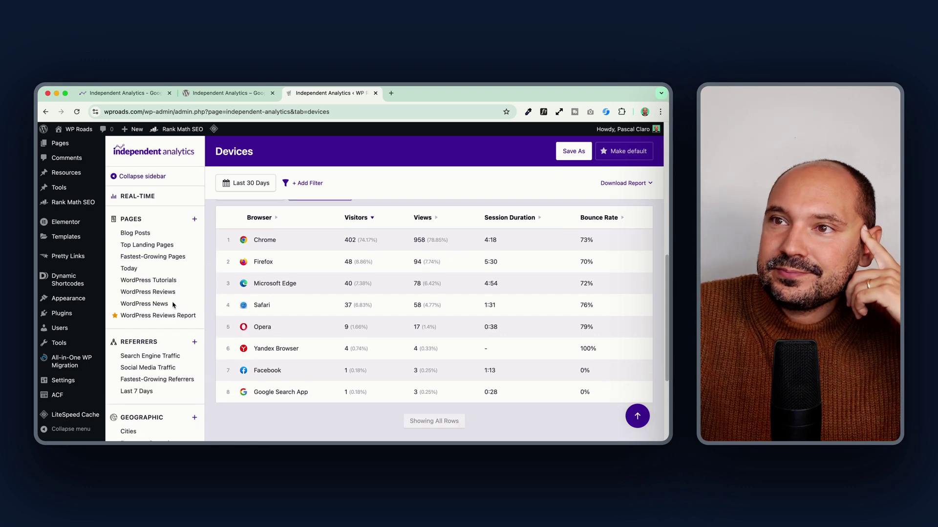
pyautogui.scroll(5, 173, 306)
# - Look over the Features menu on independentwp.com, then return to the WordPress.org listing
pyautogui.click(122, 93)
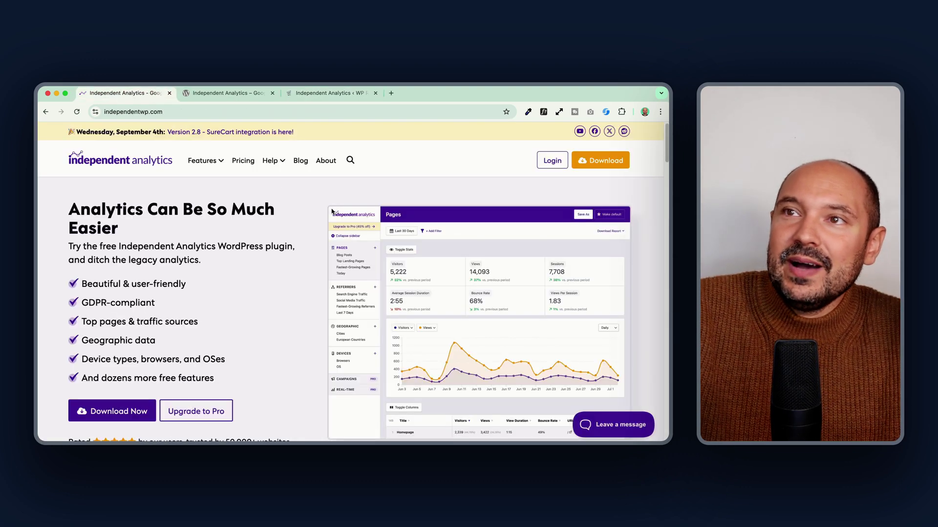
pyautogui.moveTo(206, 161)
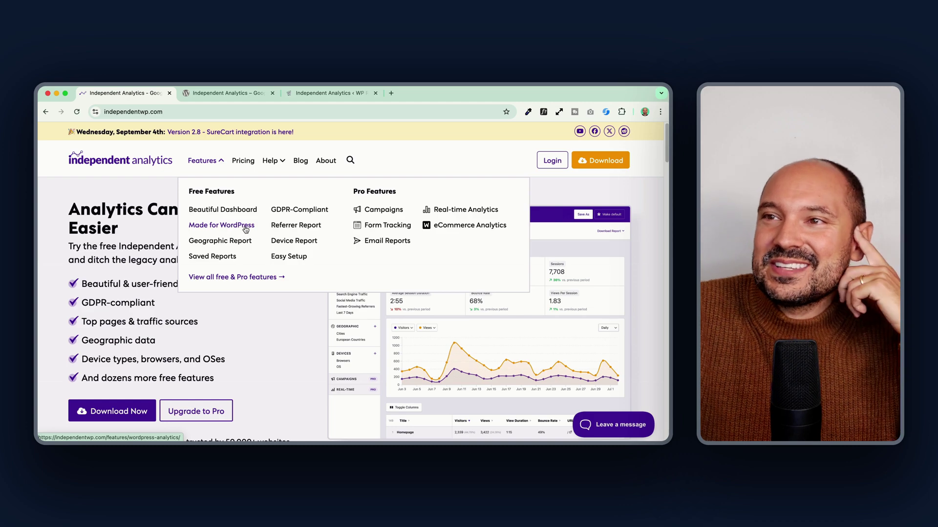
pyautogui.hotkey('ctrl', 'Tab')
pyautogui.hotkey('ctrl', 'Tab')
pyautogui.scroll(-5, 429, 266)
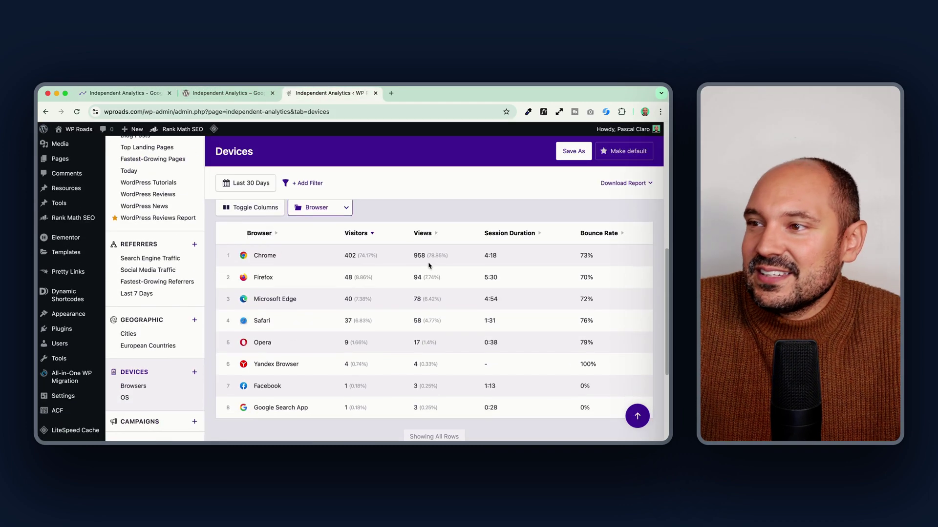
pyautogui.scroll(10, 373, 265)
pyautogui.scroll(-1, 323, 219)
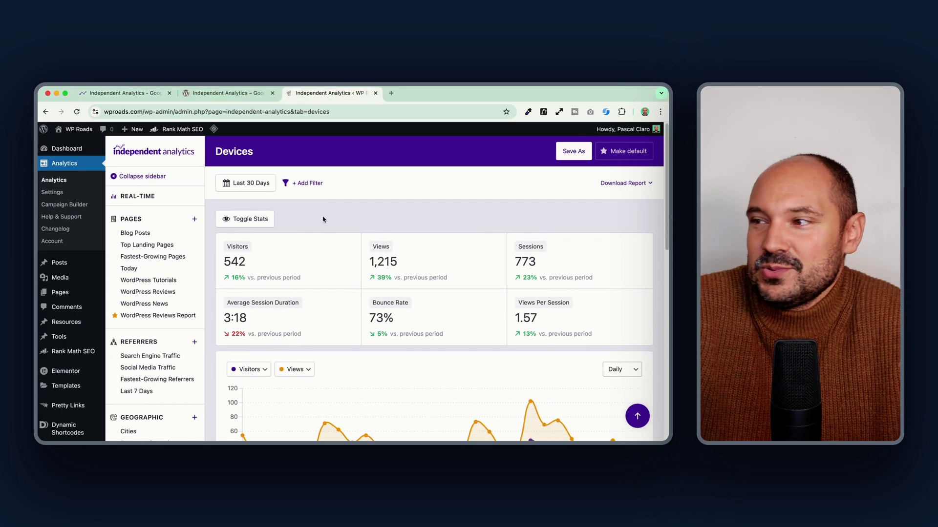
pyautogui.click(224, 93)
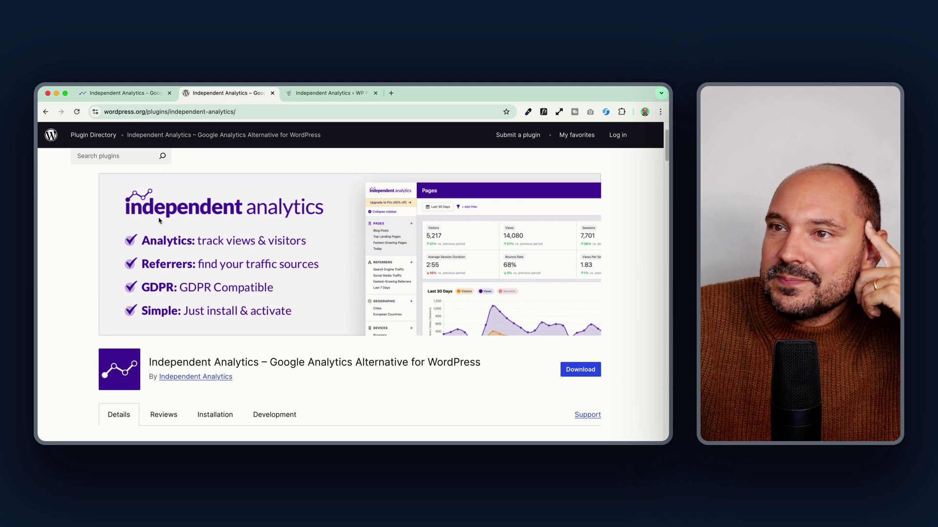
# - Return to the independentwp.com homepage tab
pyautogui.click(122, 94)
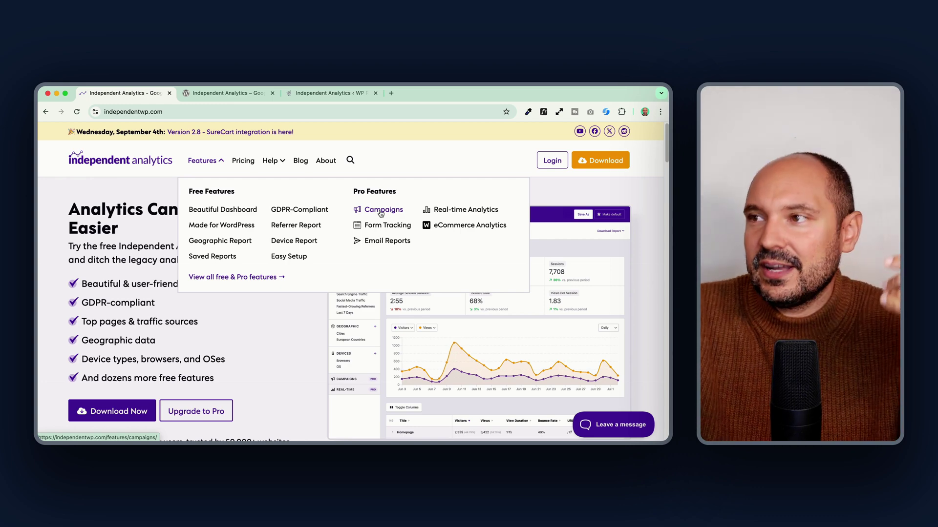
# - Open the Campaigns feature page, 'Create and Track Campaign Links', and read its UTM tracking section
pyautogui.moveTo(353, 192); pyautogui.dragTo(409, 194)
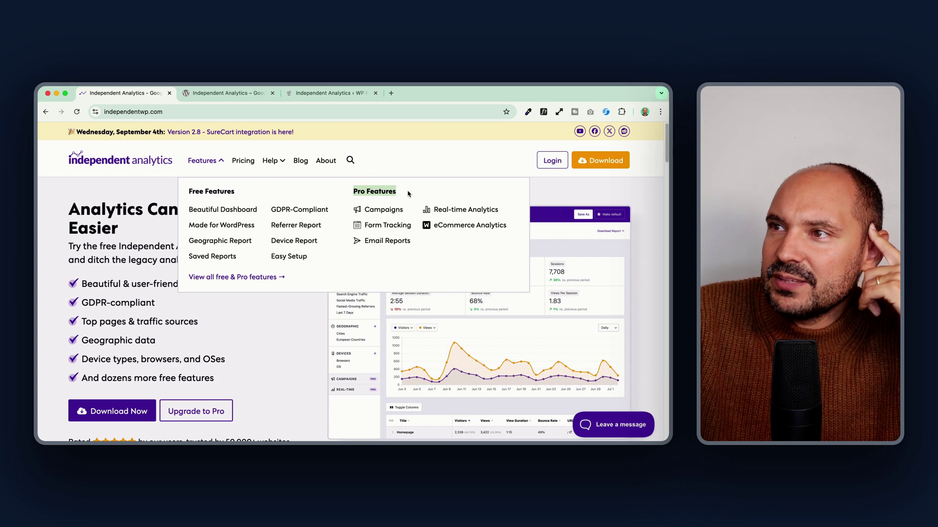
pyautogui.click(379, 211)
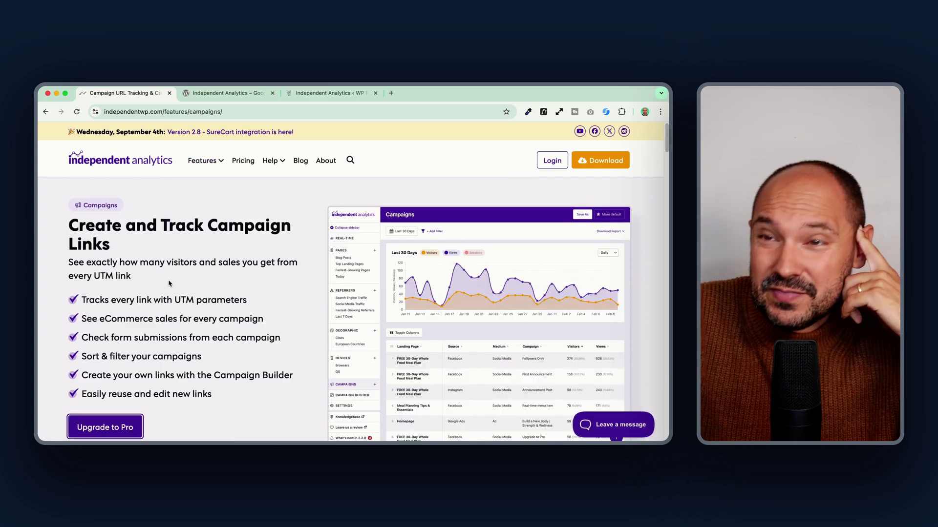
pyautogui.scroll(-1, 170, 284)
pyautogui.scroll(-1, 169, 283)
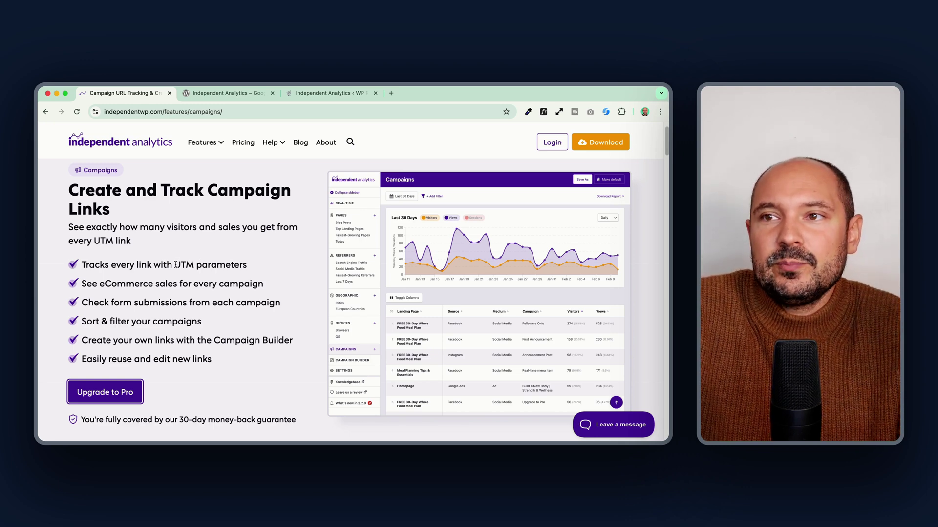
pyautogui.moveTo(175, 264); pyautogui.dragTo(193, 264)
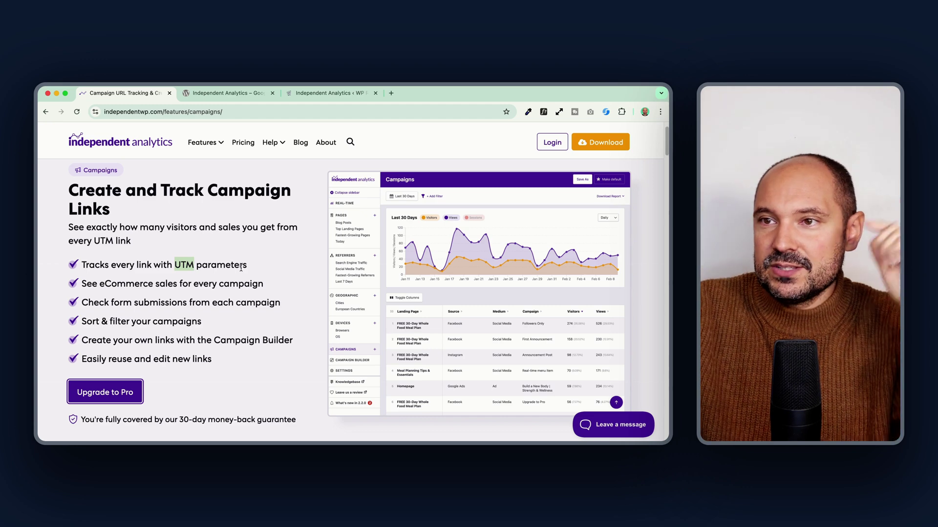
pyautogui.click(196, 267)
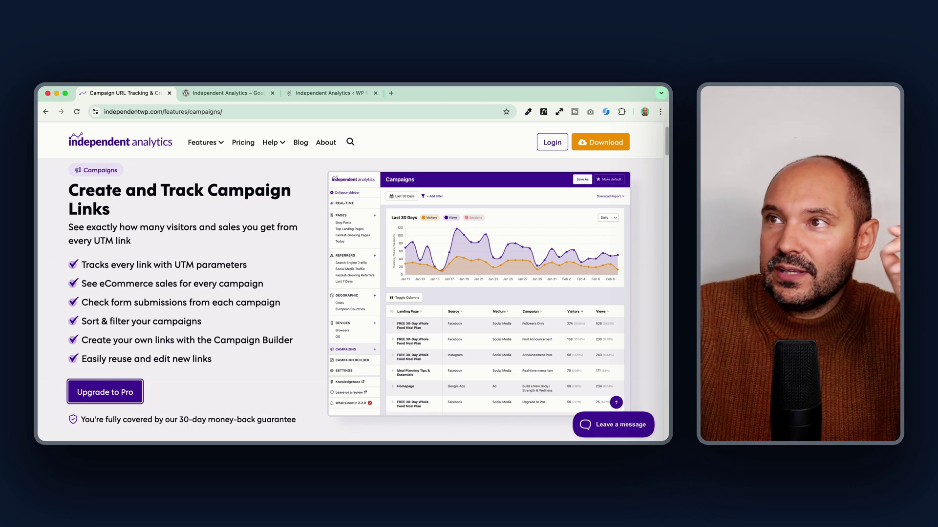
# - Open the Campaign Builder page from the WordPress admin analytics tab
pyautogui.click(222, 94)
pyautogui.click(326, 93)
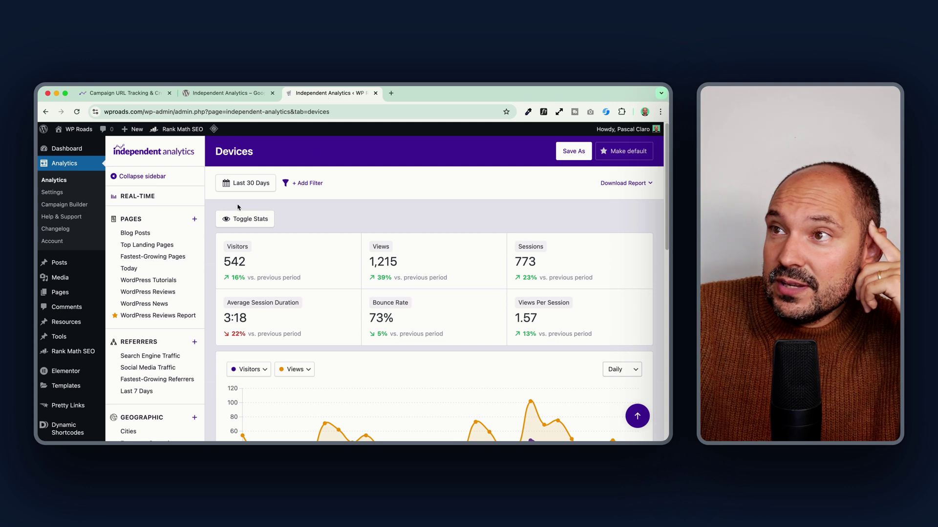
pyautogui.click(51, 208)
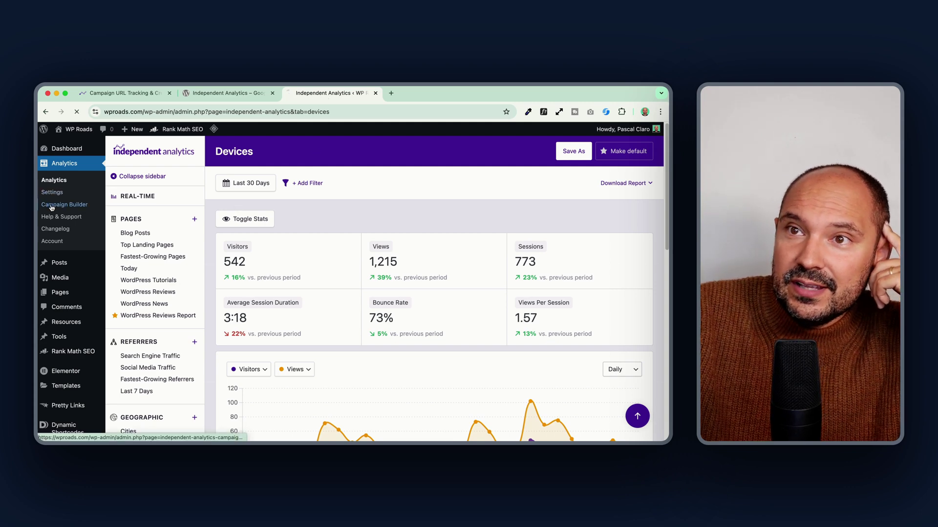
# - Go through the Landing Page Path, Source, Medium, Campaign and Term fields, then go back to Analytics
pyautogui.click(368, 212)
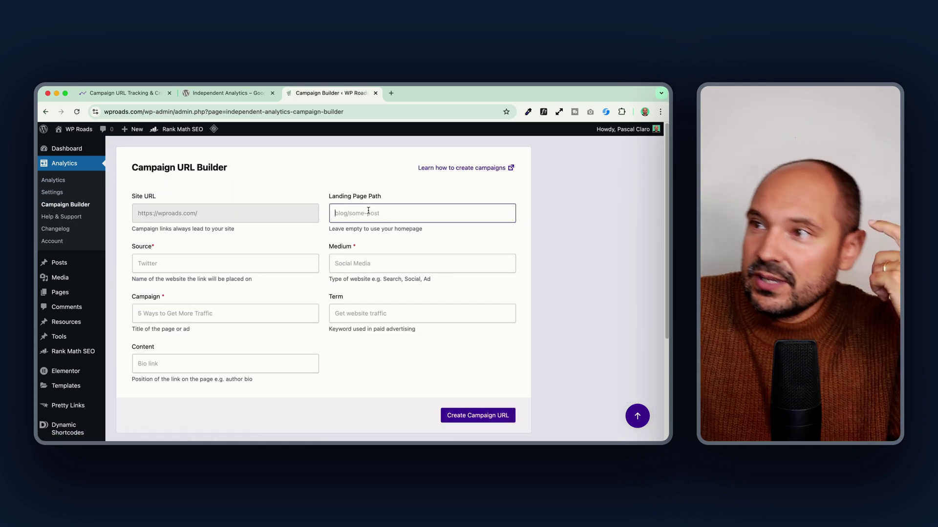
pyautogui.click(249, 262)
pyautogui.click(350, 263)
pyautogui.click(192, 317)
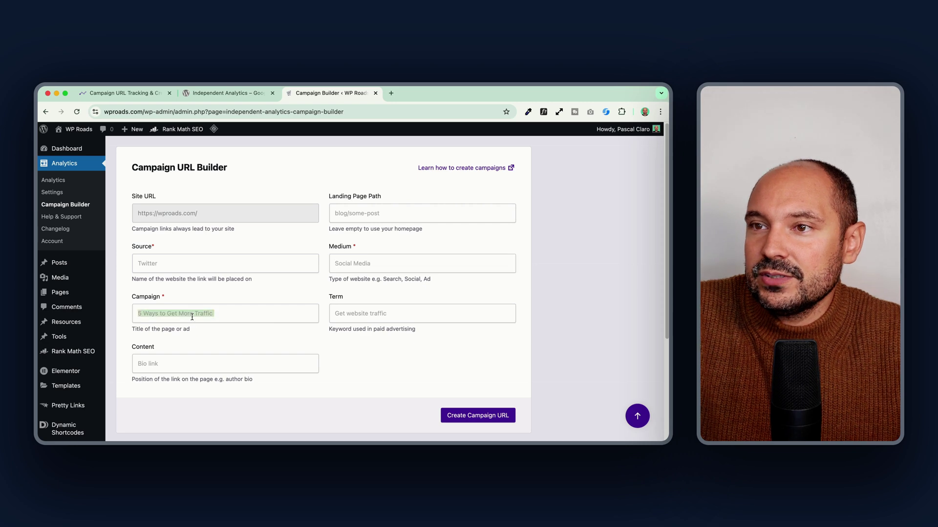
pyautogui.press('Tab')
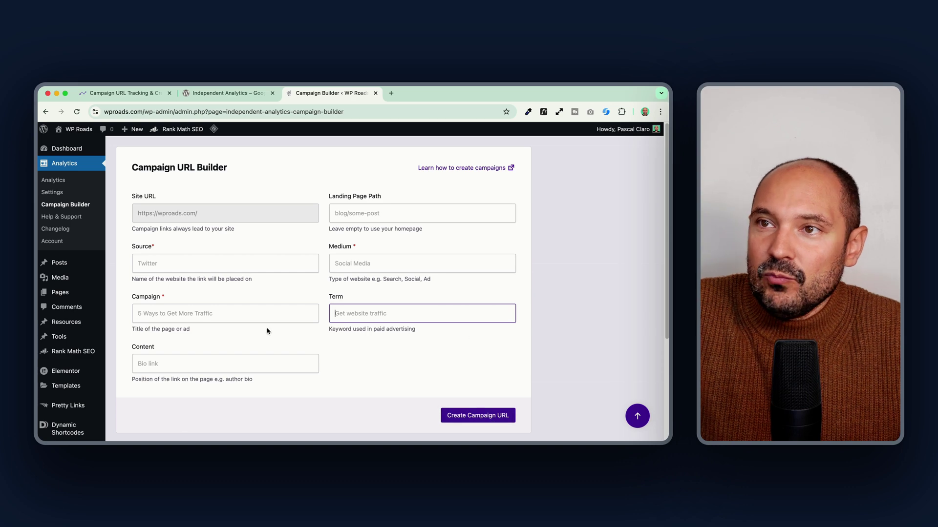
pyautogui.click(59, 180)
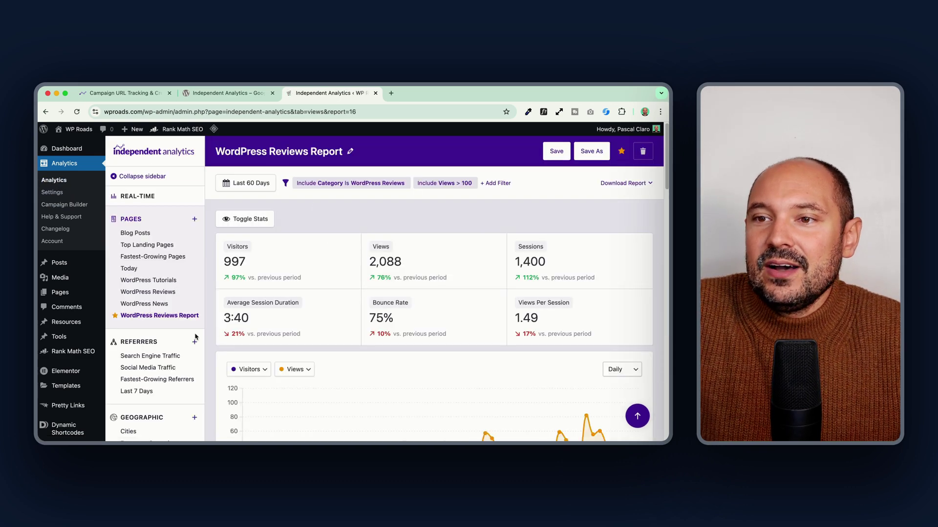
# - Open the Campaigns report and view its table of campaign landing pages (29 visitors, 48 views)
pyautogui.scroll(-3, 155, 293)
pyautogui.click(140, 423)
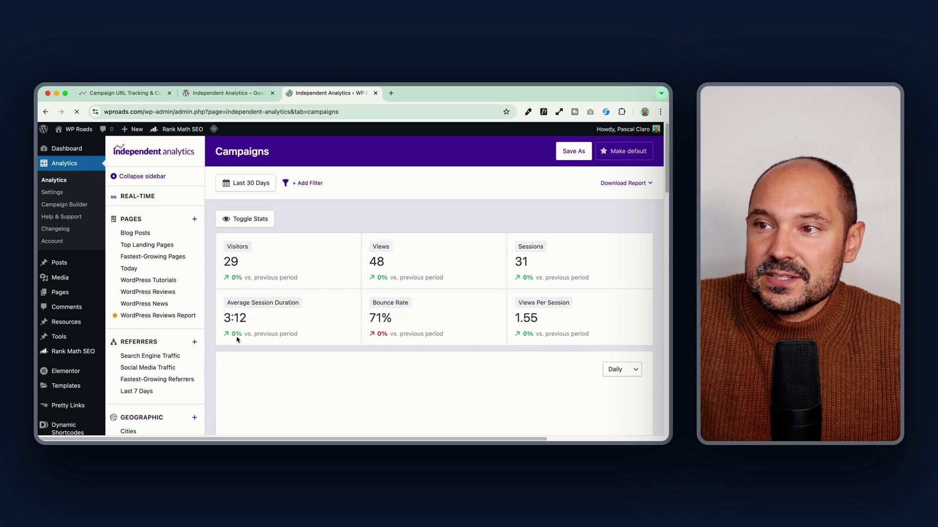
pyautogui.scroll(-3, 146, 410)
pyautogui.scroll(-5, 144, 402)
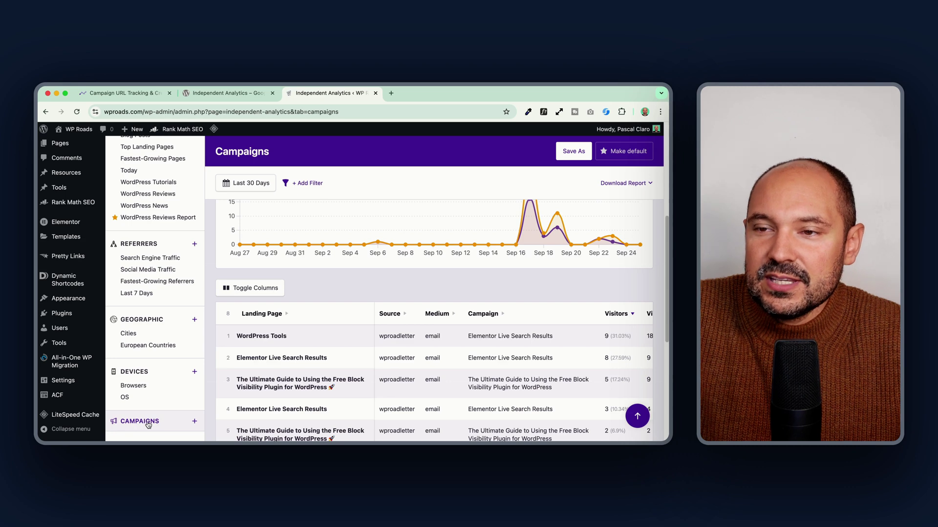
pyautogui.scroll(6, 303, 300)
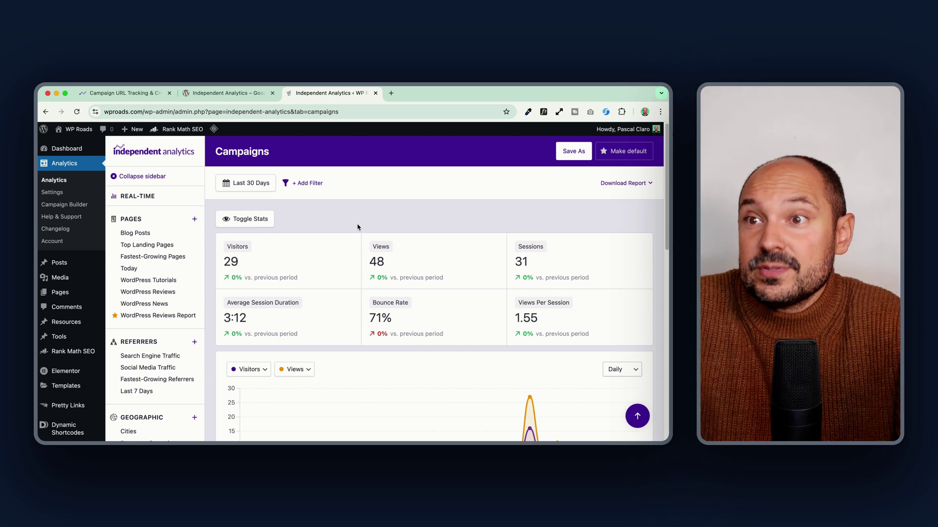
# - Open the Form Tracking feature page and scroll through its supported form plugins list
pyautogui.click(125, 93)
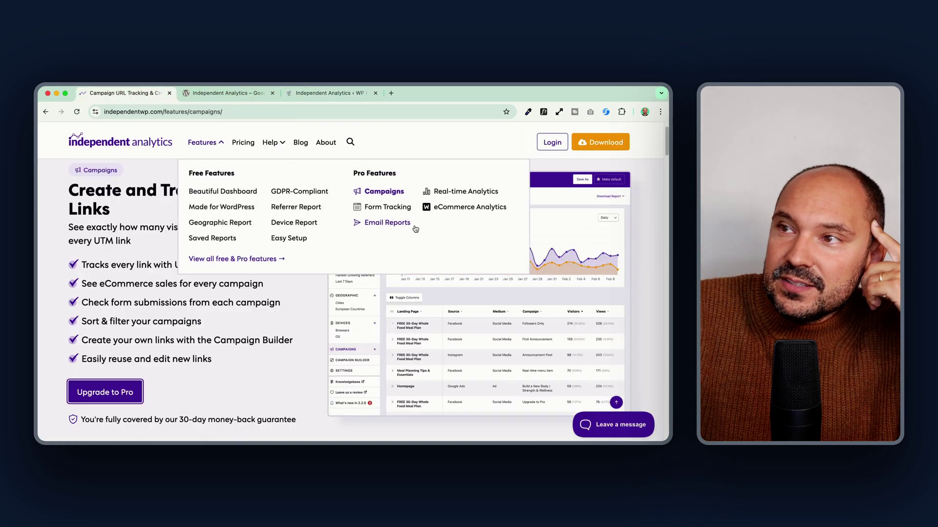
pyautogui.moveTo(209, 146)
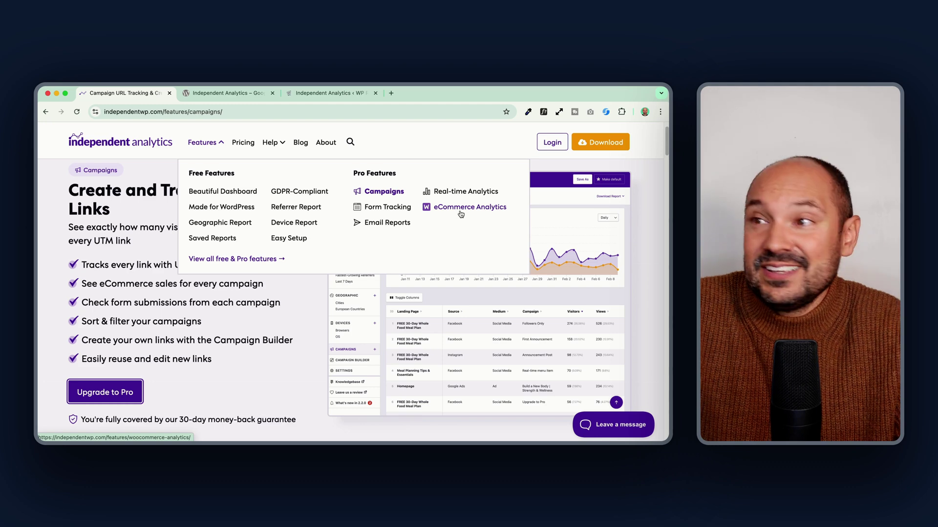
pyautogui.click(390, 209)
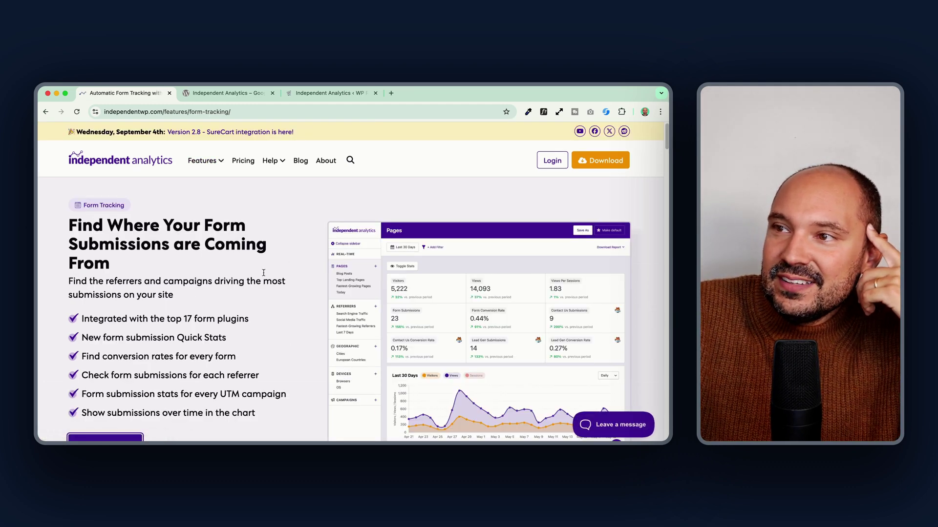
pyautogui.scroll(-2, 261, 272)
pyautogui.scroll(-10, 261, 273)
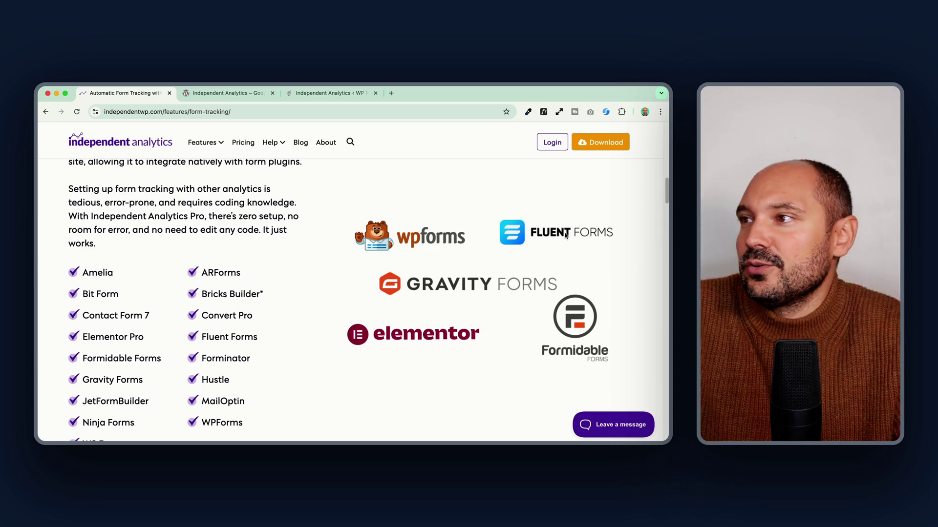
pyautogui.scroll(-2, 220, 277)
pyautogui.scroll(5, 350, 295)
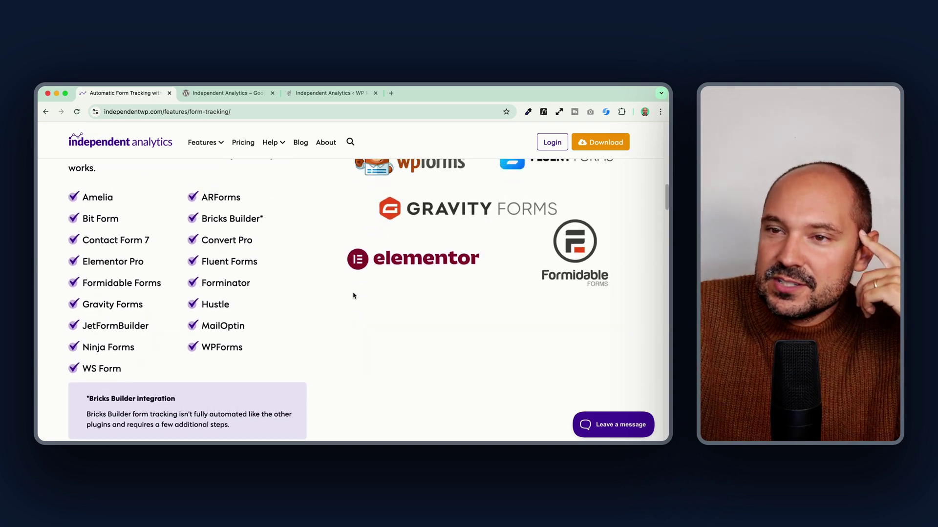
pyautogui.scroll(8, 351, 295)
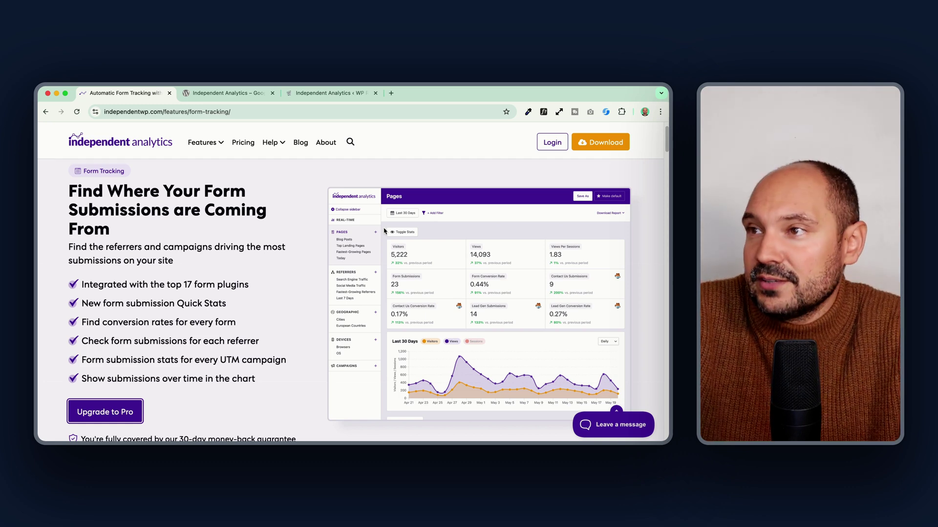
# - Open the eCommerce Analytics feature page on WooCommerce and SureCart sales tracking and scroll through it
pyautogui.click(301, 95)
pyautogui.click(125, 92)
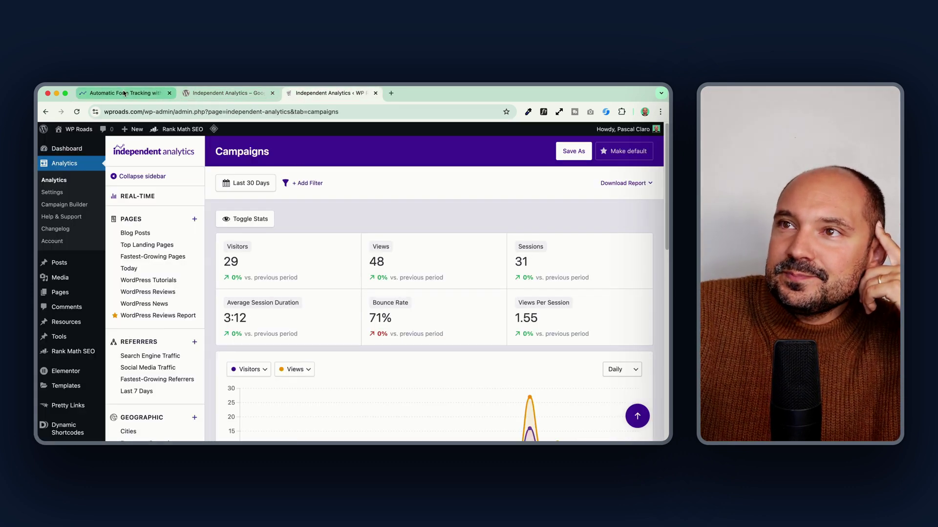
pyautogui.moveTo(275, 145)
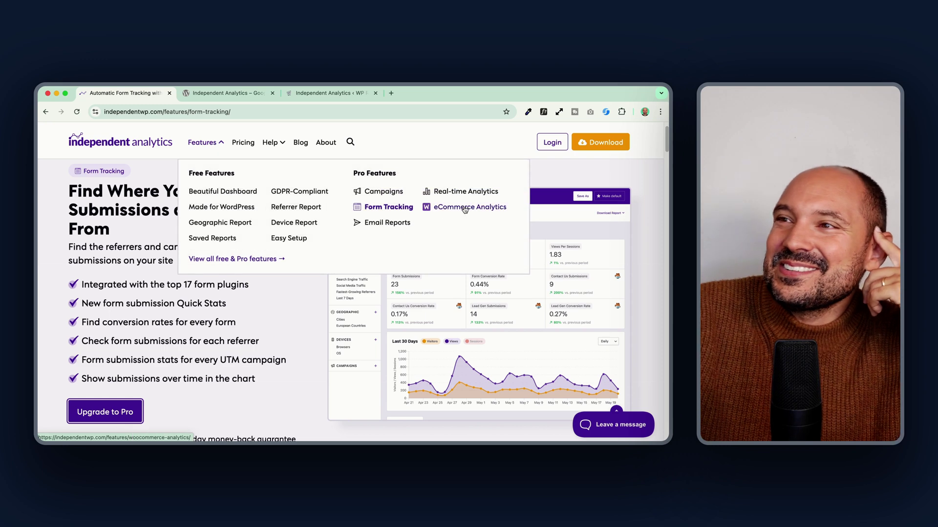
pyautogui.click(465, 209)
pyautogui.scroll(-10, 250, 282)
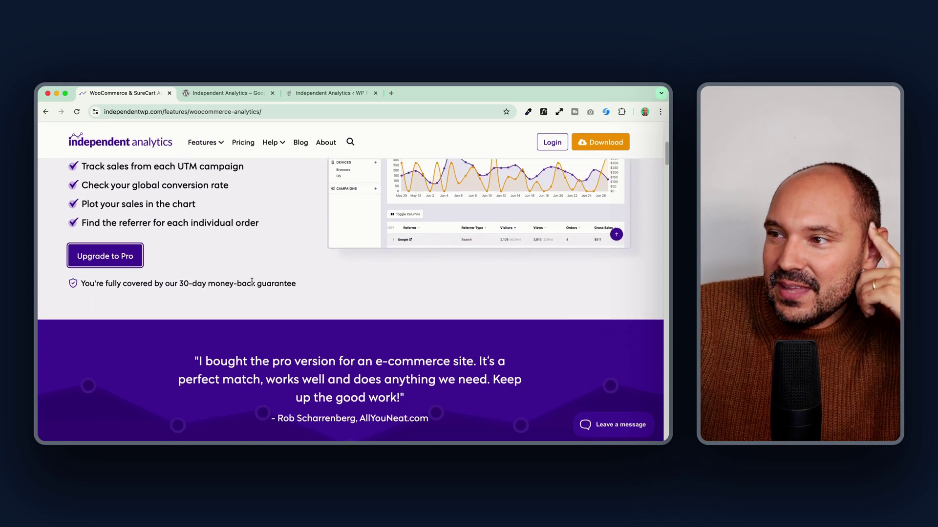
pyautogui.scroll(-1, 250, 285)
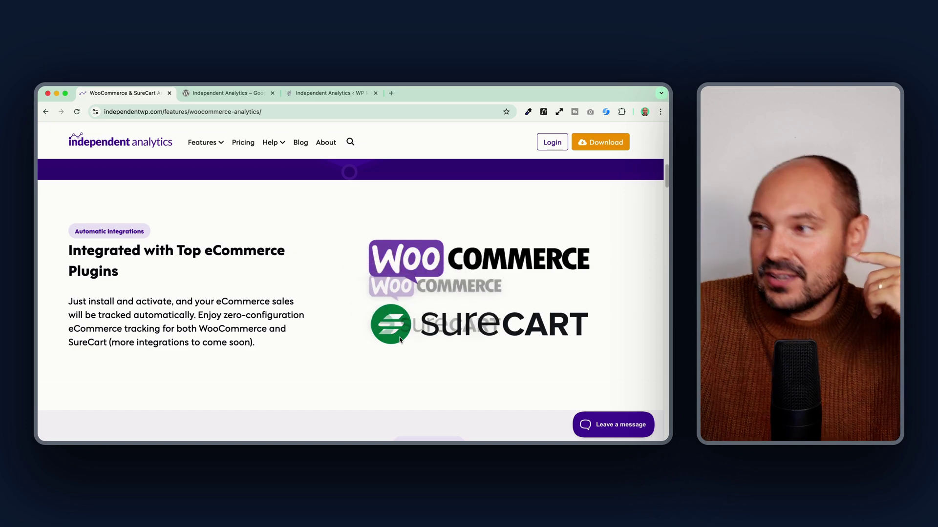
pyautogui.scroll(20, 293, 308)
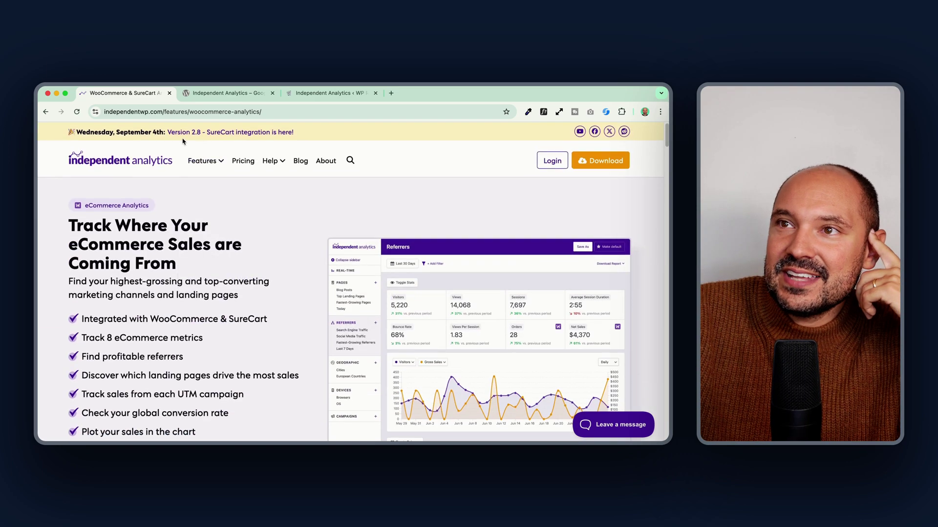
pyautogui.moveTo(113, 131); pyautogui.dragTo(160, 129)
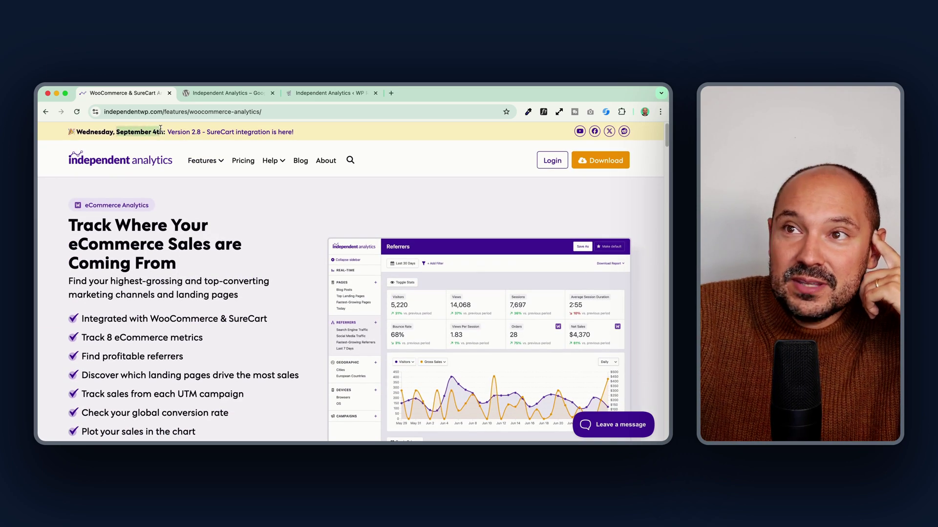
pyautogui.click(158, 132)
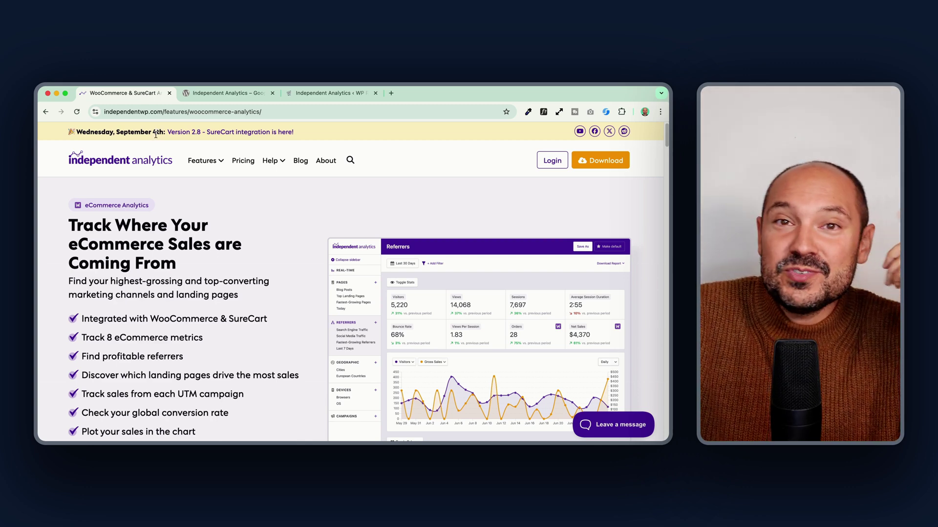
pyautogui.moveTo(272, 161)
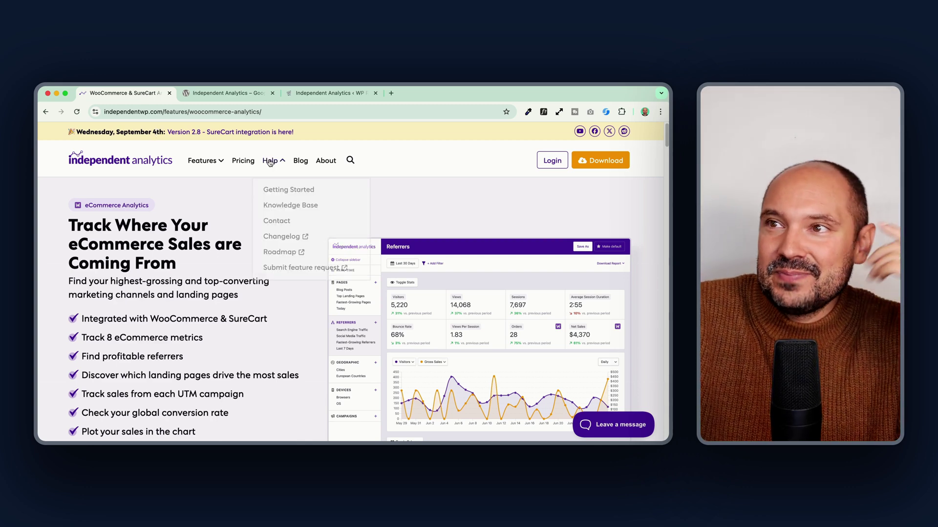
# - Open the public roadmap and browse the 77 Reviewed requests beside In Progress and Done
pyautogui.click(284, 252)
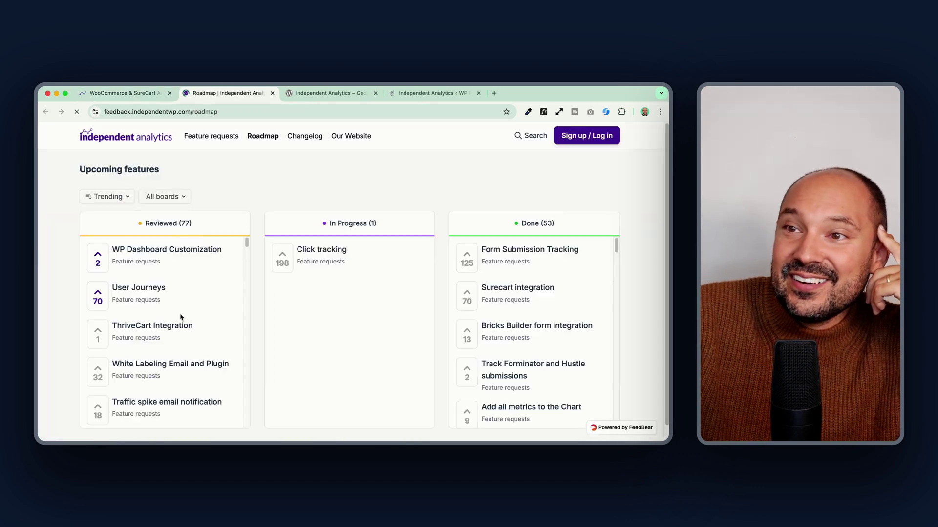
pyautogui.scroll(-5, 171, 308)
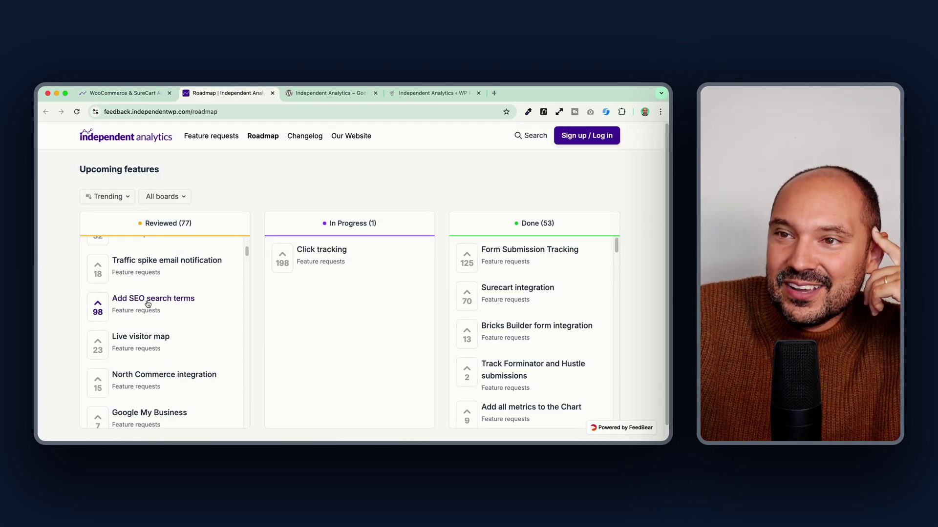
pyautogui.scroll(-7, 147, 303)
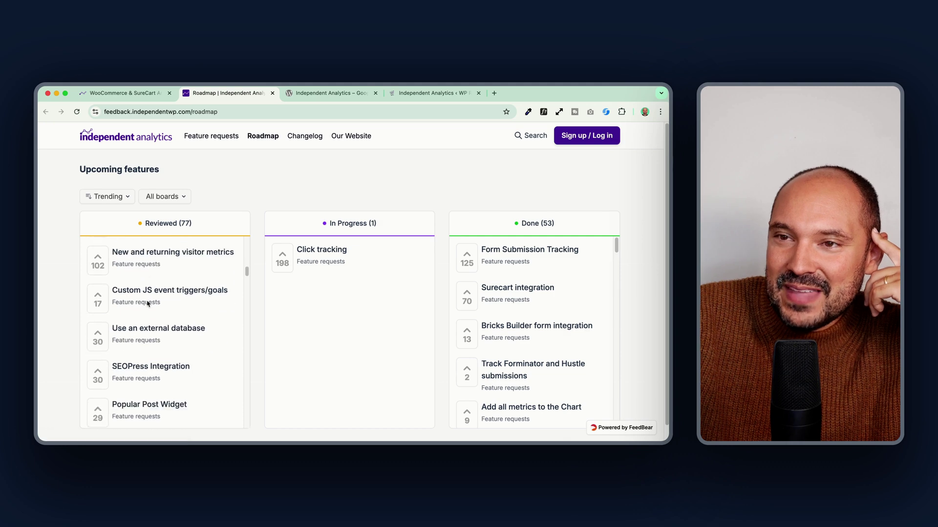
pyautogui.scroll(-10, 147, 304)
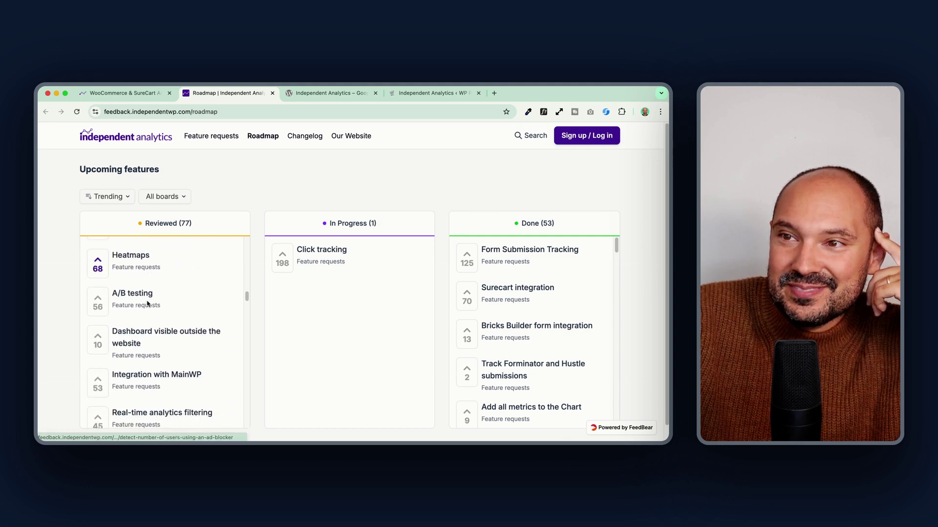
pyautogui.scroll(-2, 148, 304)
pyautogui.scroll(5, 549, 290)
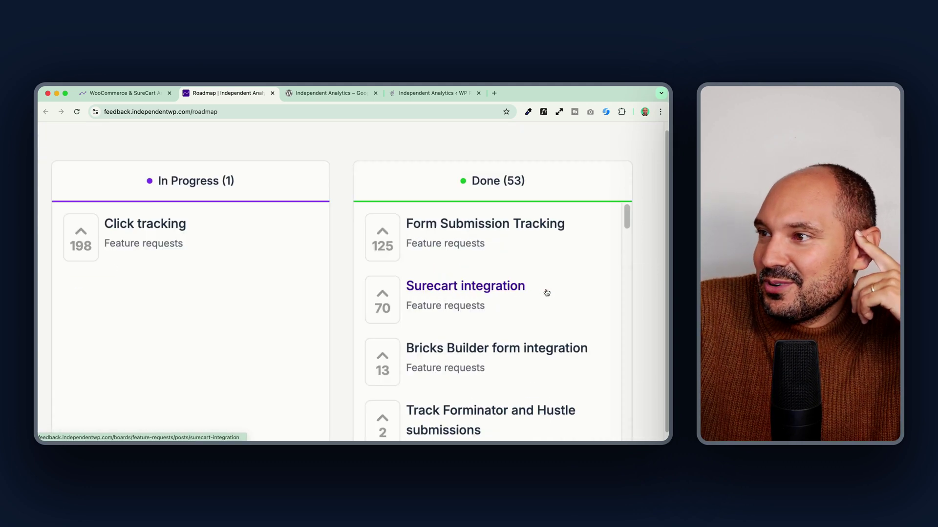
pyautogui.scroll(3, 546, 292)
pyautogui.scroll(-8, 490, 293)
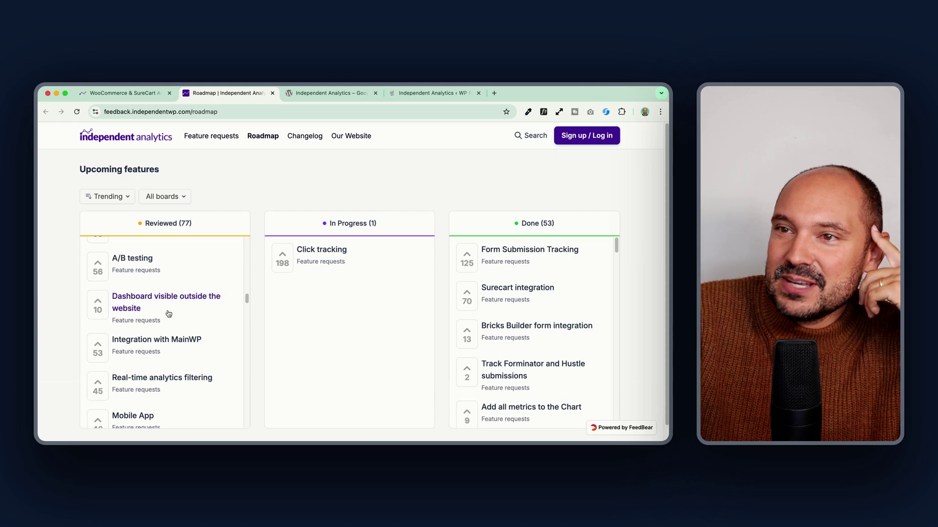
pyautogui.scroll(-8, 169, 314)
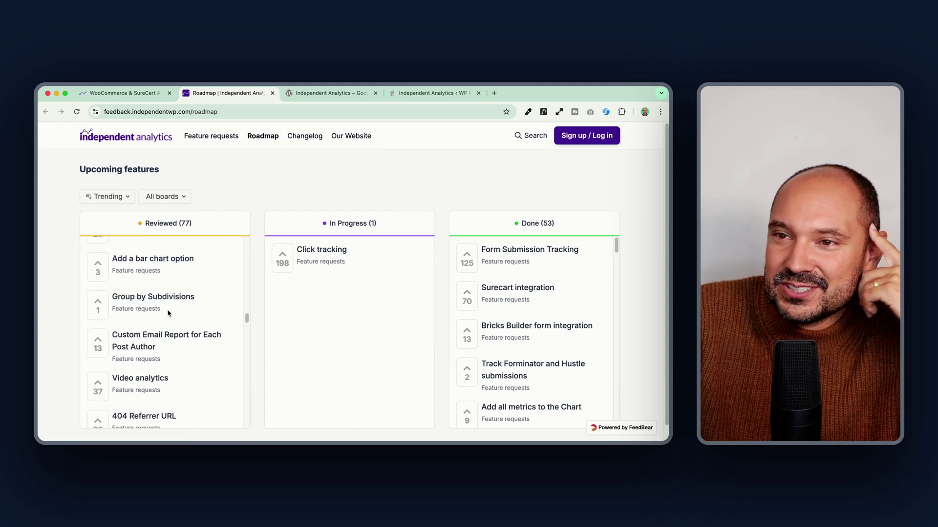
pyautogui.scroll(4, 169, 314)
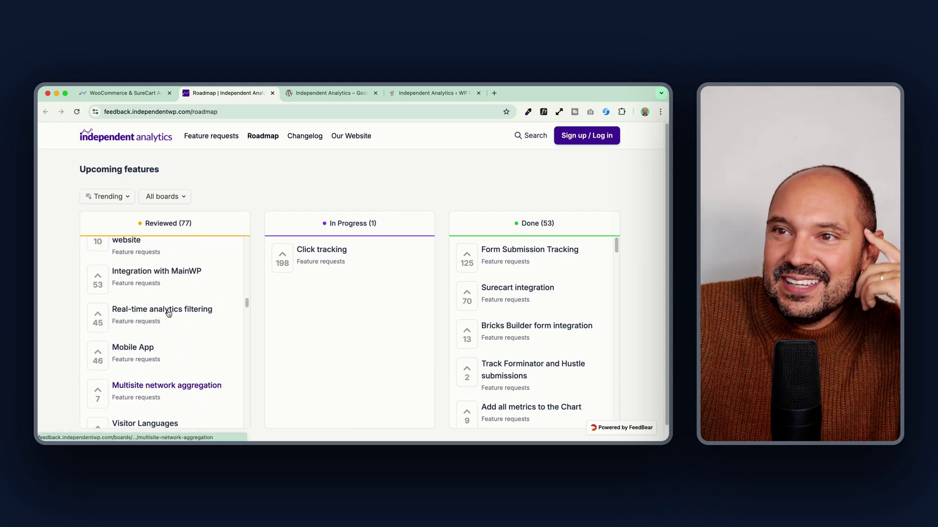
pyautogui.scroll(2, 183, 314)
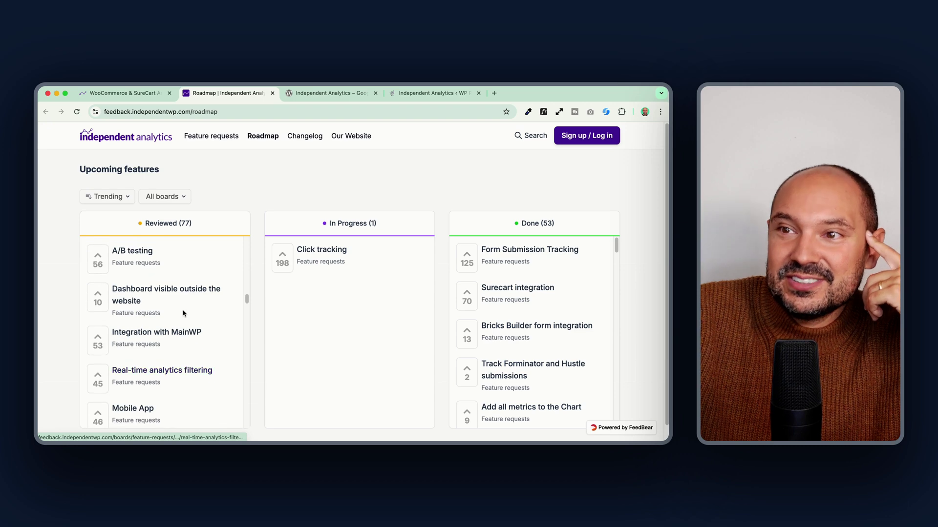
pyautogui.scroll(8, 188, 334)
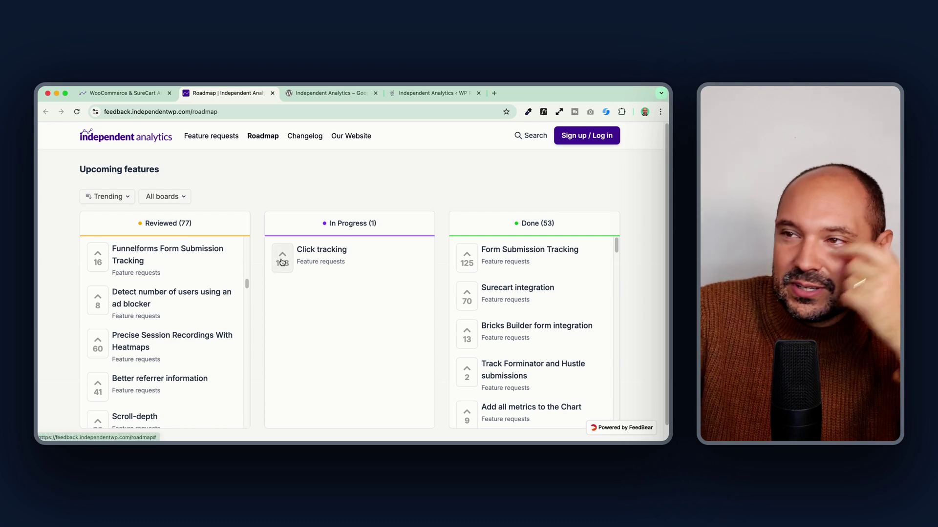
pyautogui.scroll(6, 171, 275)
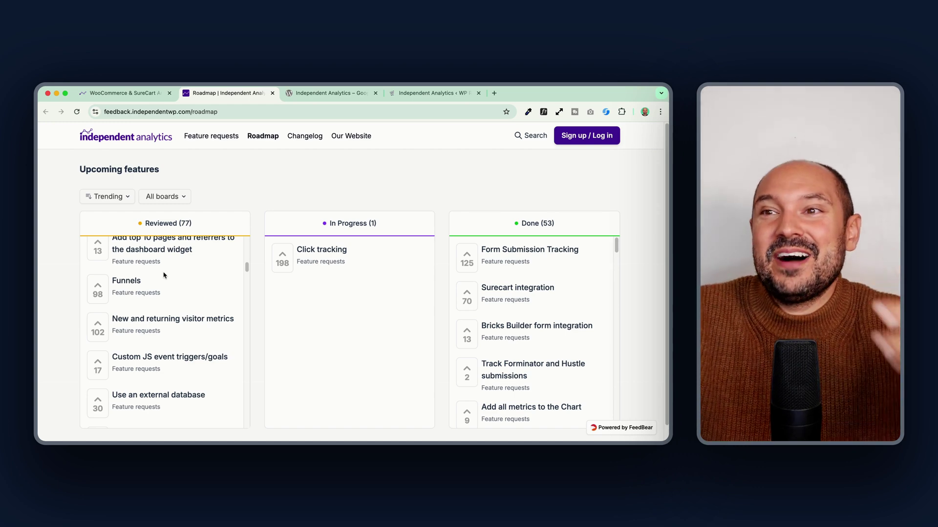
# - Open the Real-time Analytics feature page and study its demo of 4 active visitors
pyautogui.click(117, 95)
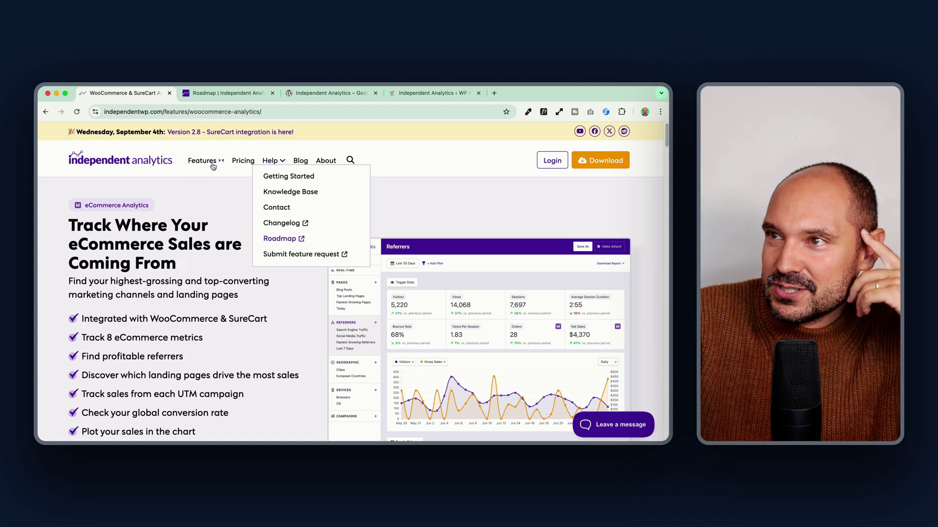
pyautogui.moveTo(199, 160)
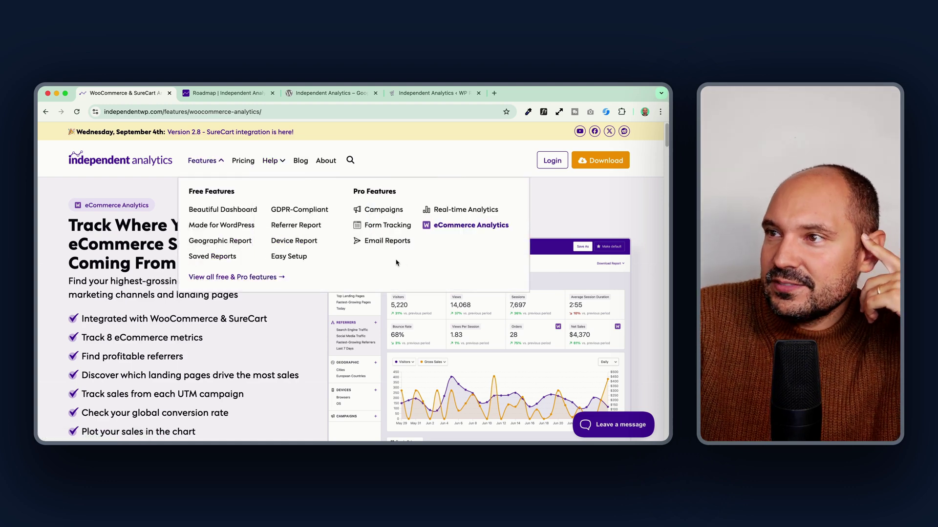
pyautogui.click(463, 210)
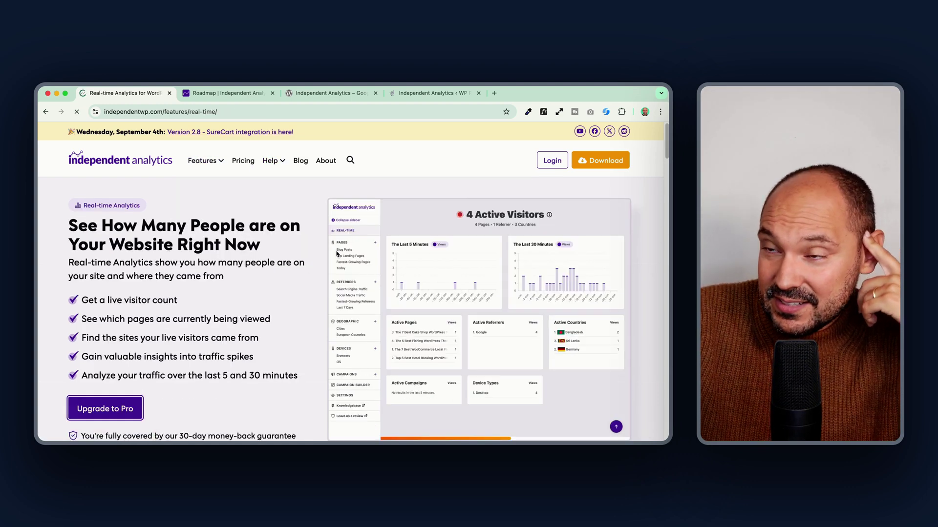
pyautogui.scroll(-3, 555, 289)
pyautogui.scroll(3, 537, 273)
pyautogui.scroll(5, 528, 259)
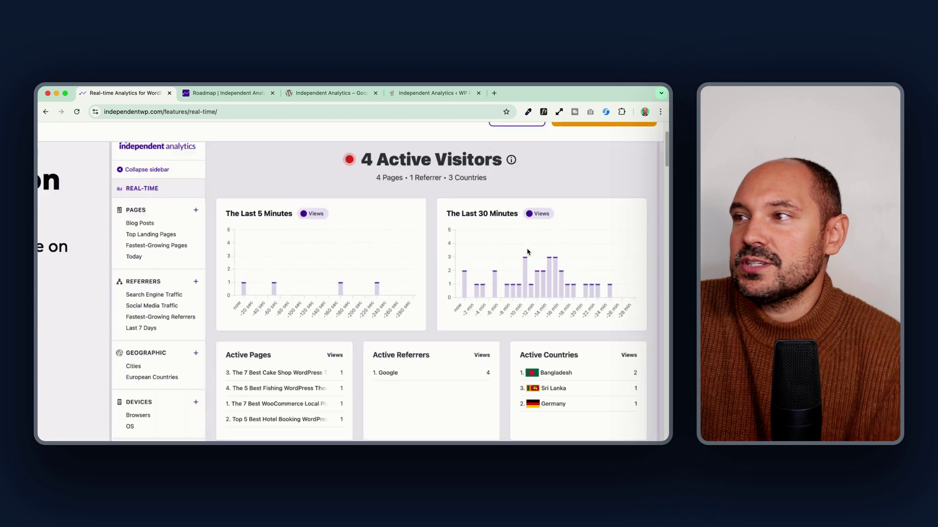
pyautogui.scroll(-1, 499, 259)
pyautogui.scroll(5, 499, 259)
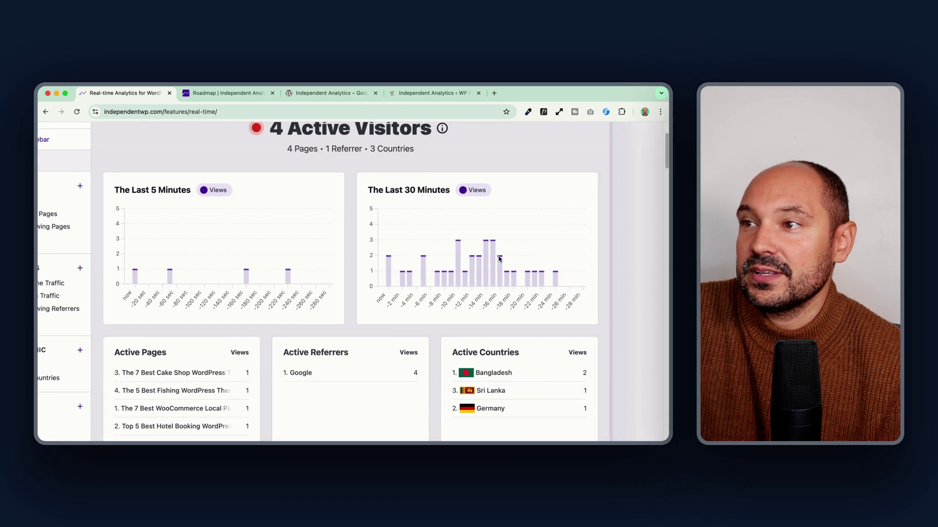
pyautogui.scroll(-1, 499, 259)
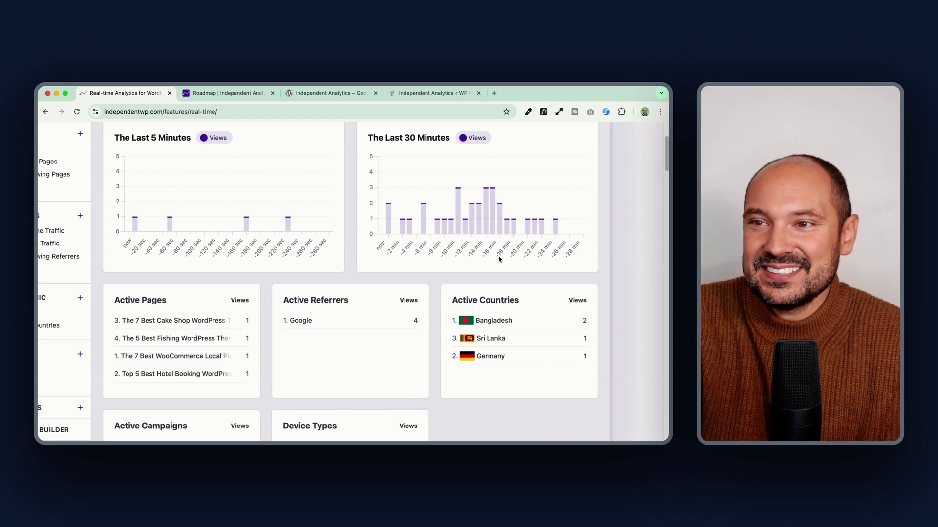
pyautogui.scroll(3, 500, 259)
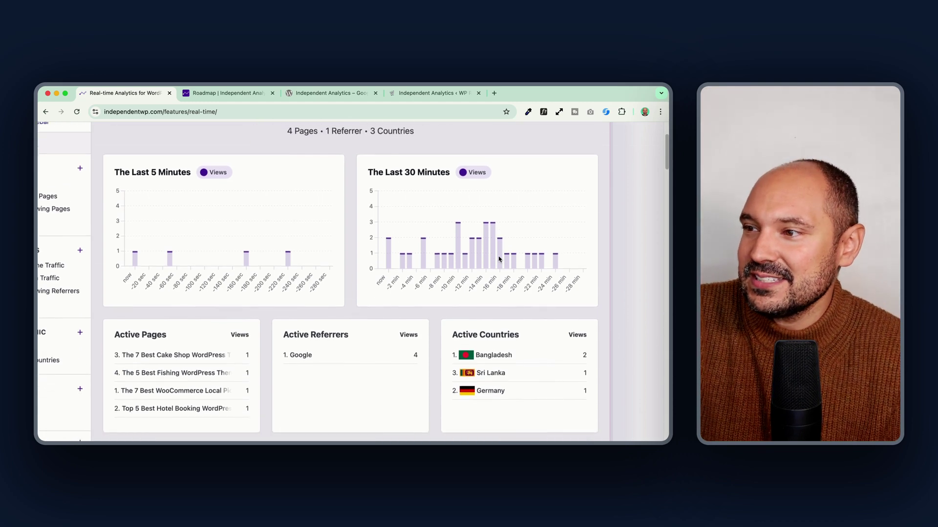
pyautogui.scroll(-2, 499, 259)
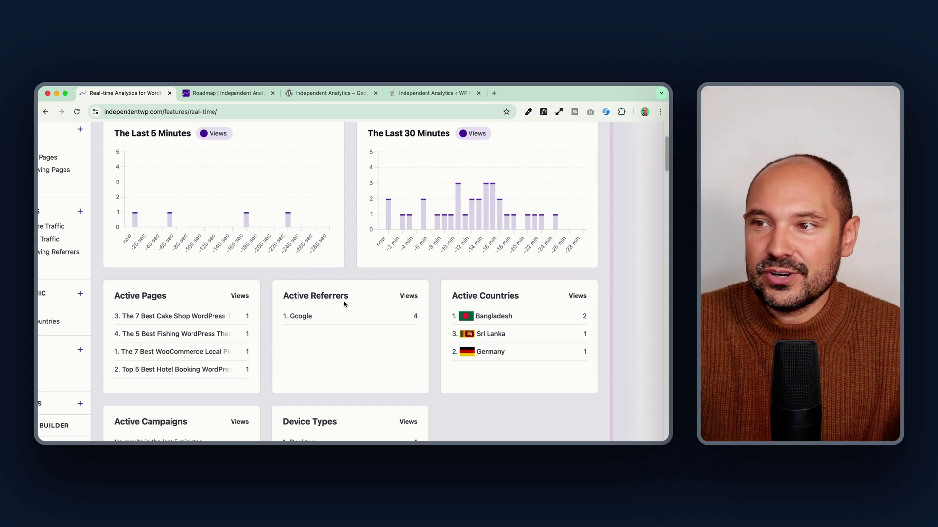
pyautogui.scroll(4, 337, 305)
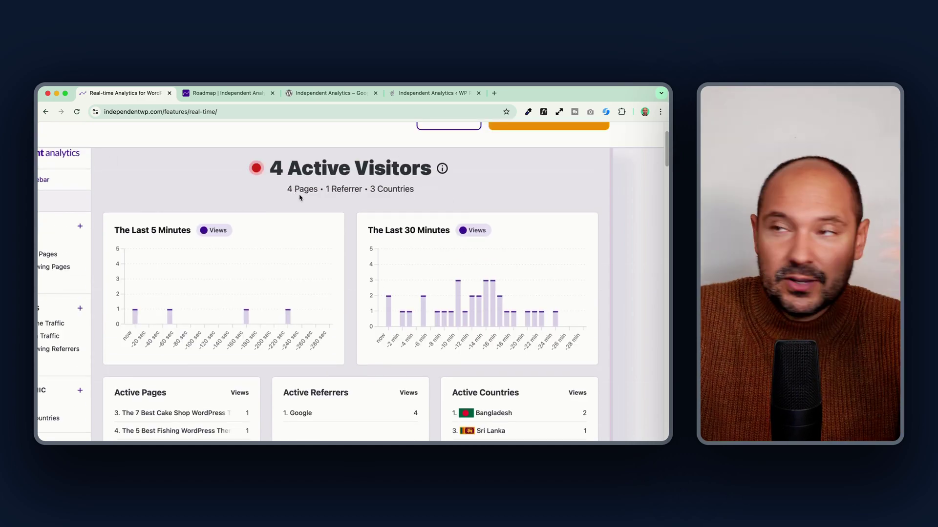
pyautogui.scroll(5, 300, 197)
# - Open the Email Reports feature page and read its daily, weekly or monthly reports line
pyautogui.moveTo(210, 161)
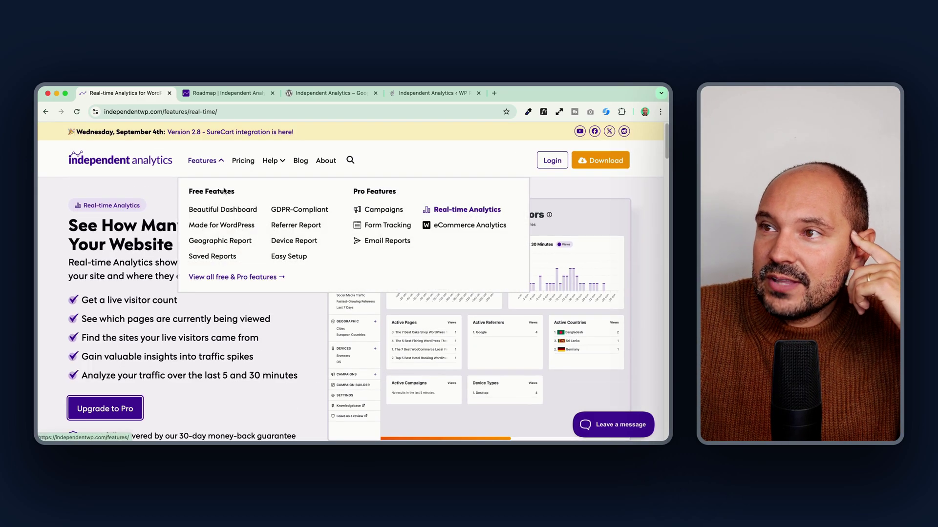
pyautogui.click(387, 242)
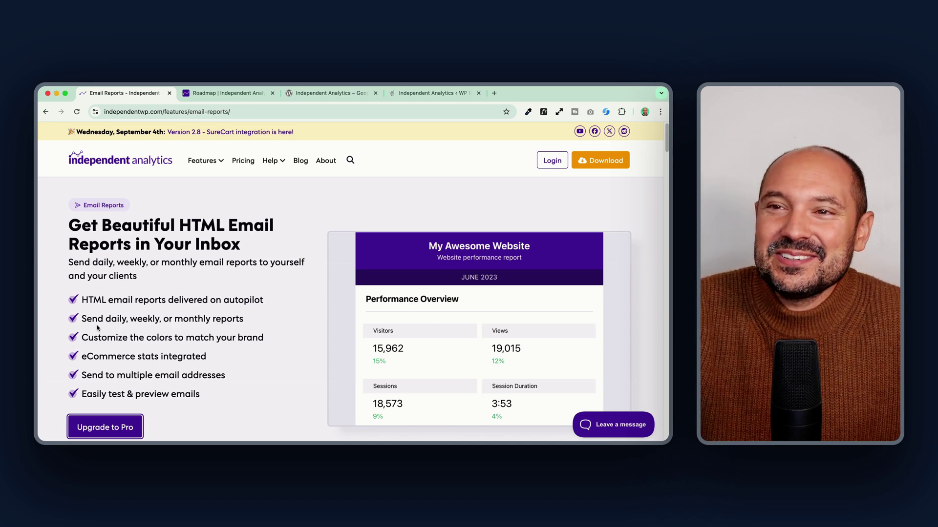
pyautogui.moveTo(86, 319); pyautogui.dragTo(219, 320)
pyautogui.click(233, 319)
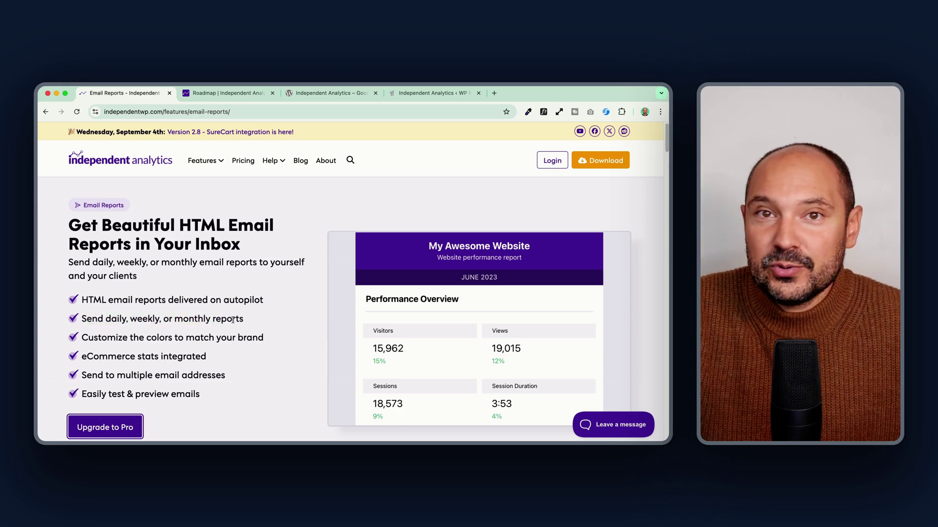
# - Scroll through the remaining Email Reports feature sections and back up
pyautogui.scroll(-3, 232, 321)
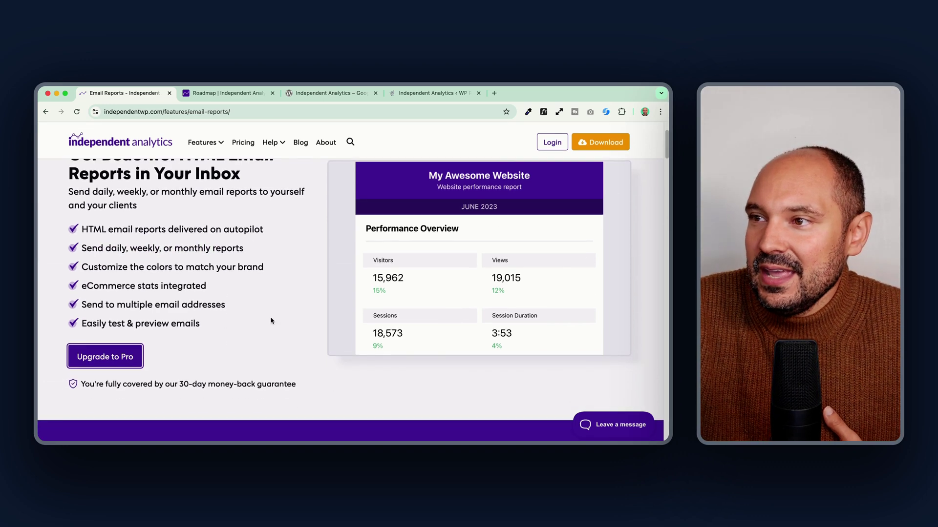
pyautogui.scroll(-20, 246, 303)
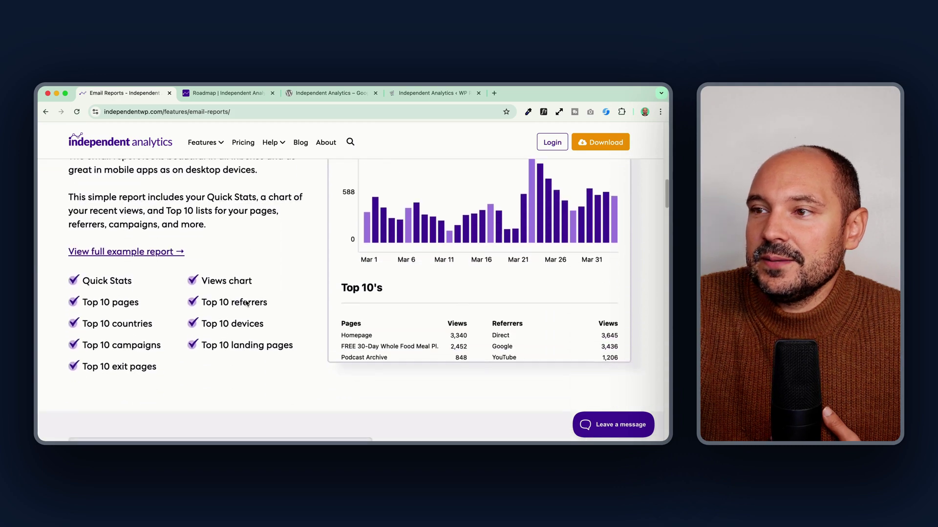
pyautogui.scroll(-3, 246, 303)
pyautogui.scroll(2, 246, 304)
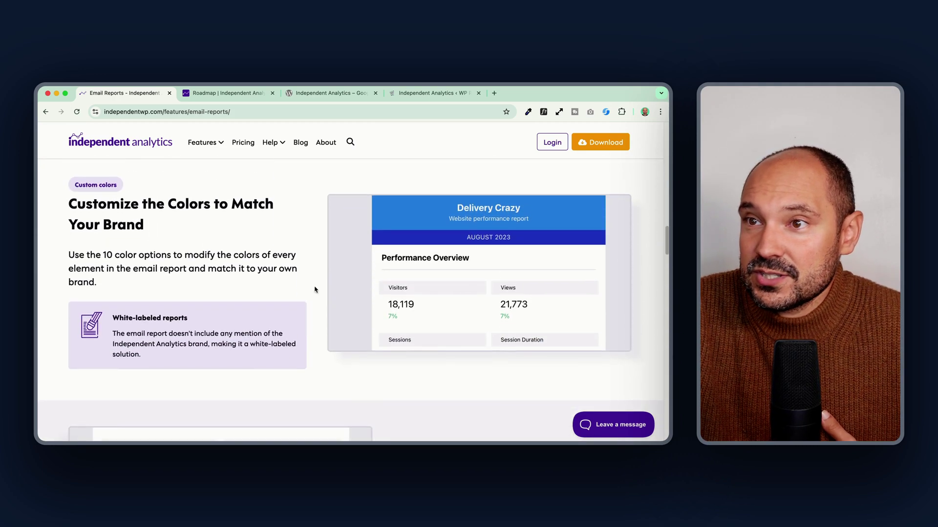
pyautogui.scroll(-5, 158, 260)
pyautogui.scroll(-10, 157, 260)
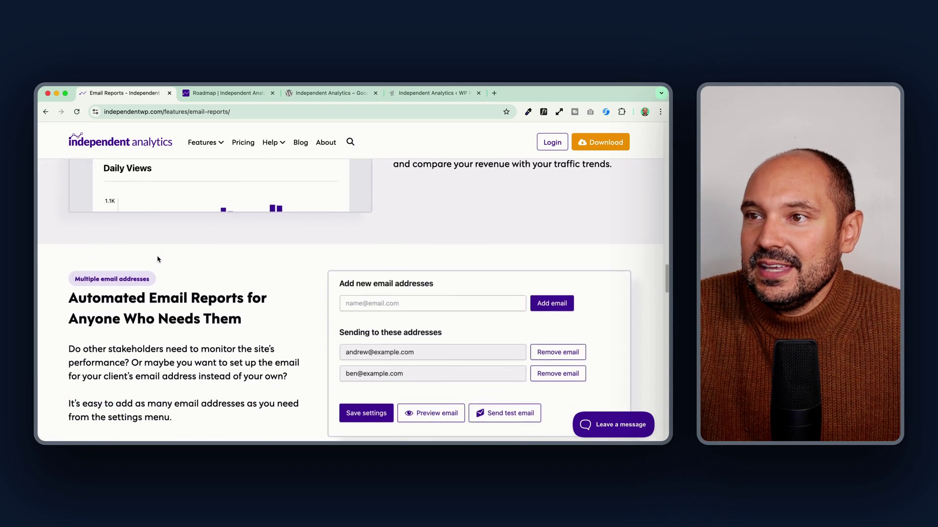
pyautogui.scroll(-4, 198, 315)
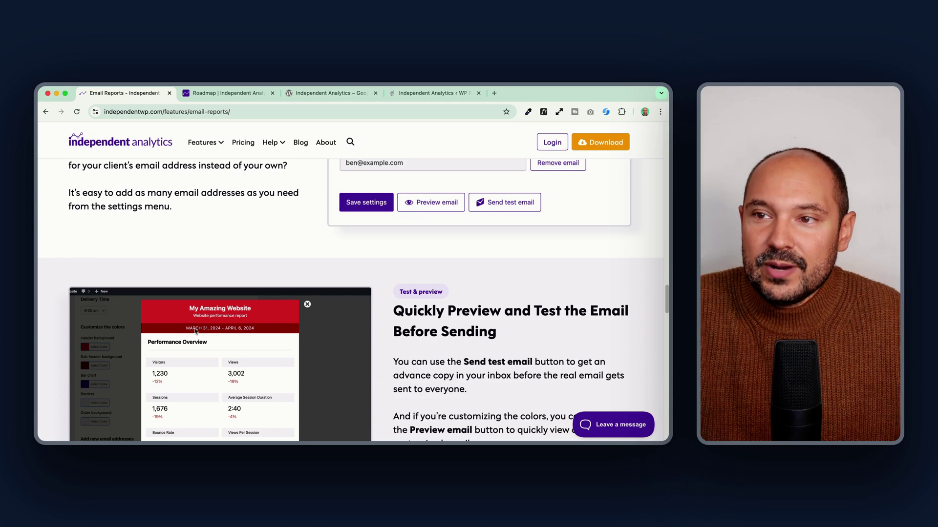
pyautogui.scroll(-3, 200, 334)
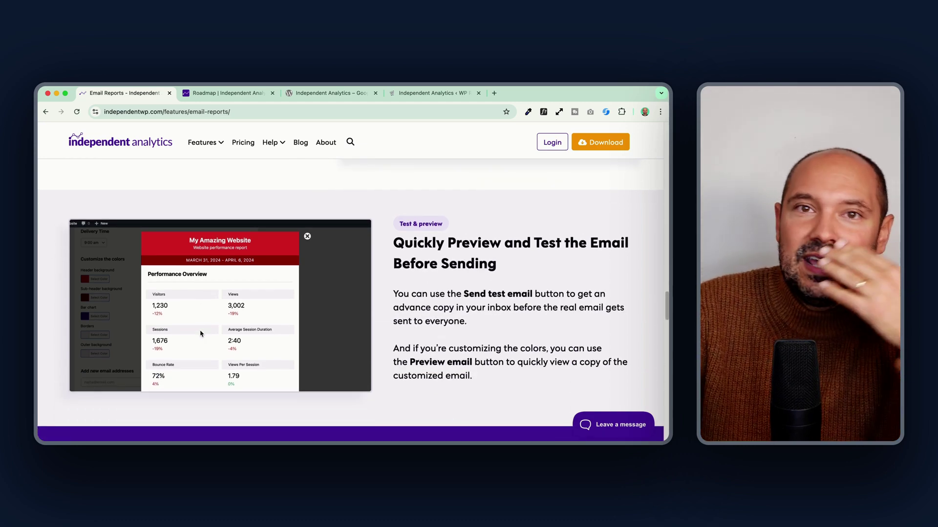
pyautogui.scroll(6, 239, 313)
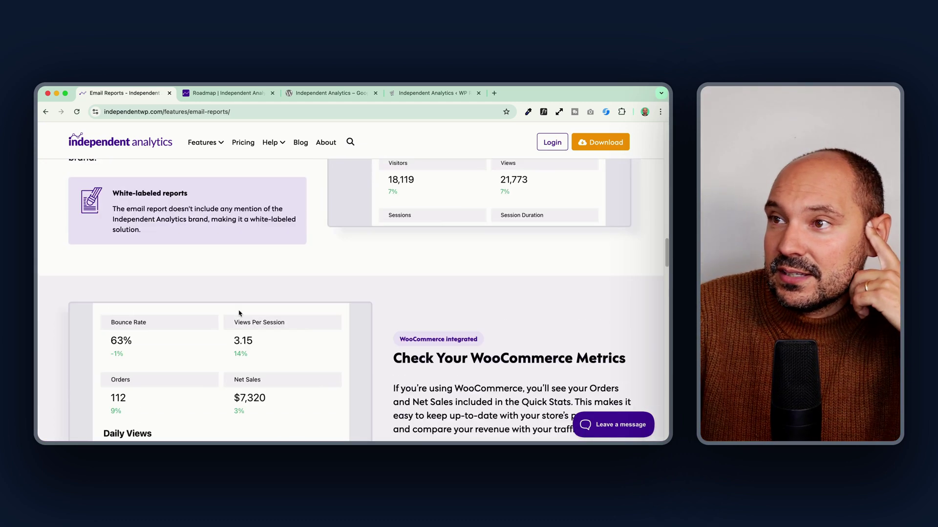
pyautogui.scroll(12, 239, 313)
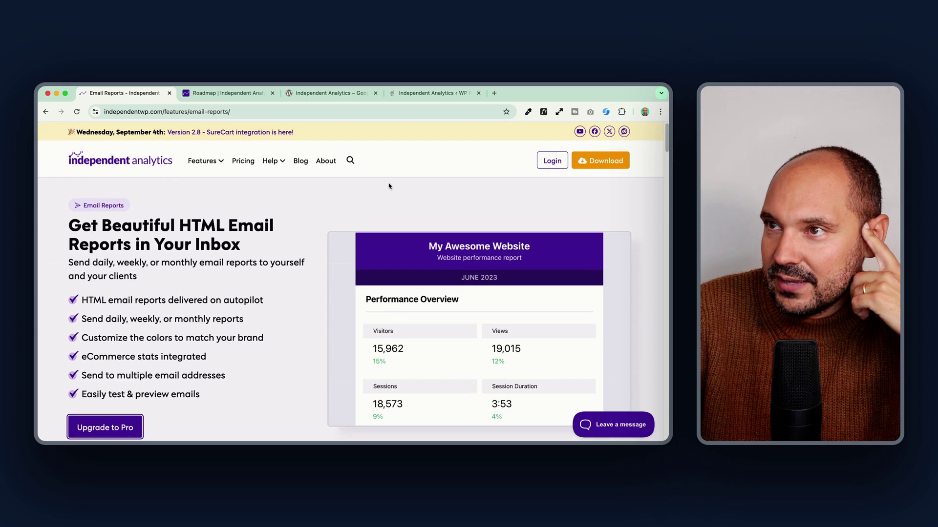
pyautogui.moveTo(211, 164)
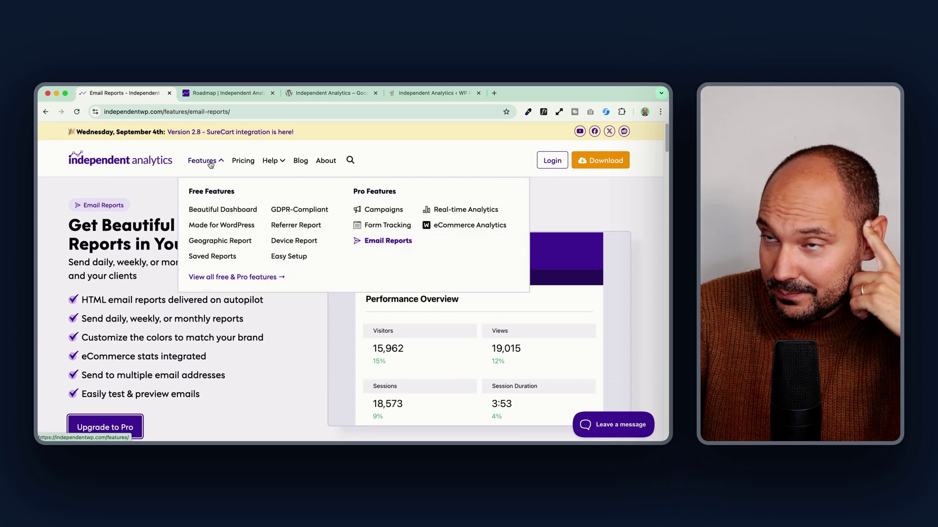
# - Open the Pricing page and look over the 45% discount offer
pyautogui.click(244, 161)
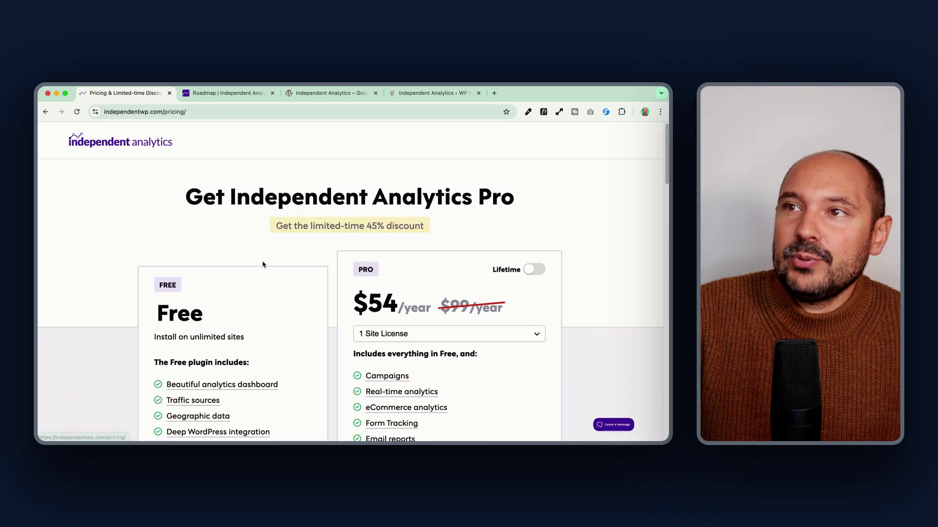
pyautogui.scroll(-2, 115, 243)
pyautogui.scroll(-1, 114, 243)
pyautogui.scroll(2, 400, 180)
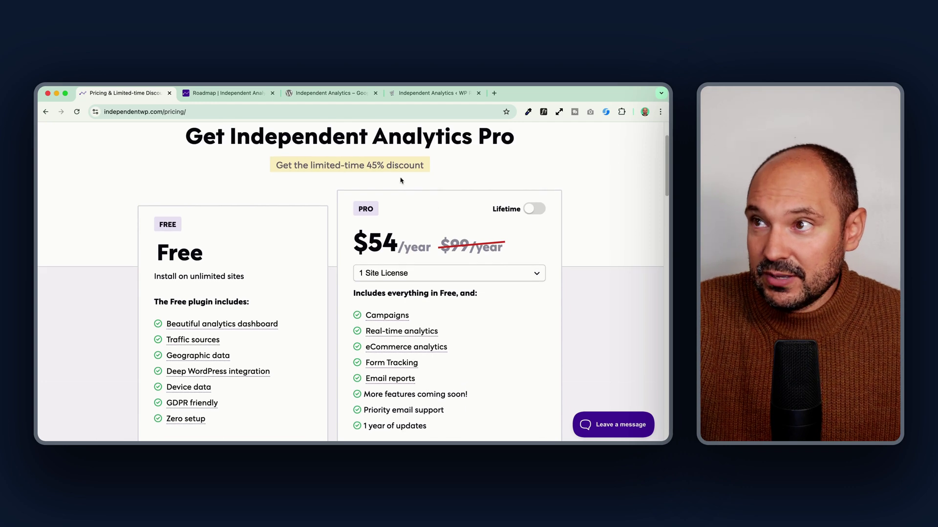
pyautogui.moveTo(364, 165); pyautogui.dragTo(425, 166)
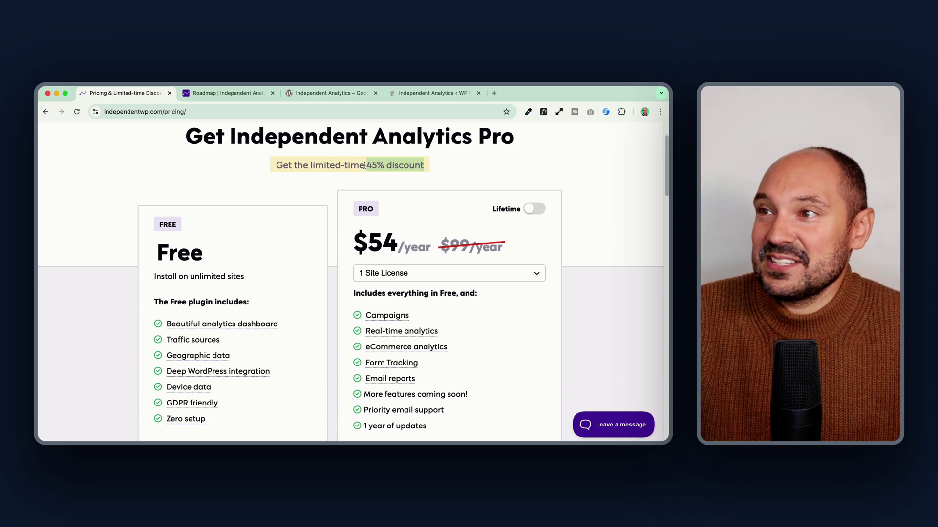
pyautogui.click(491, 178)
# - Switch Pro to lifetime pricing with a 5-Site License, $329 instead of $599
pyautogui.click(532, 210)
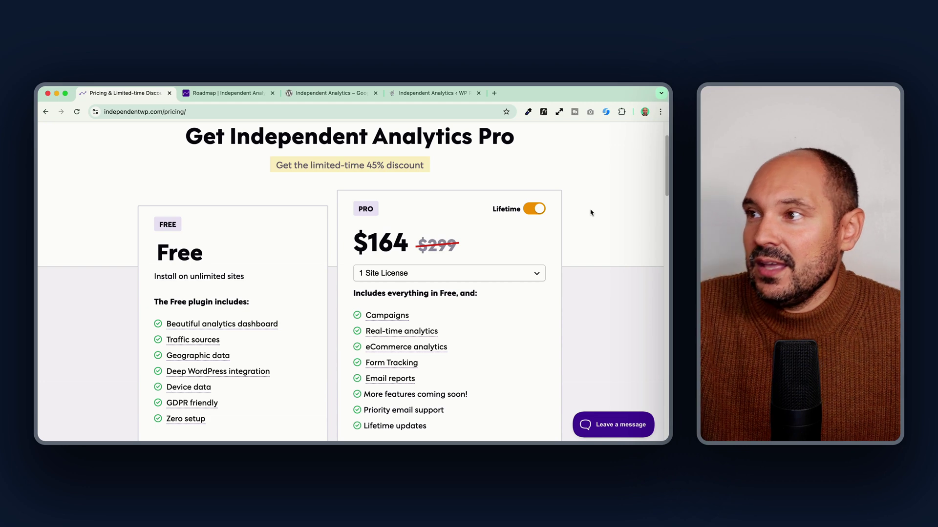
pyautogui.click(420, 277)
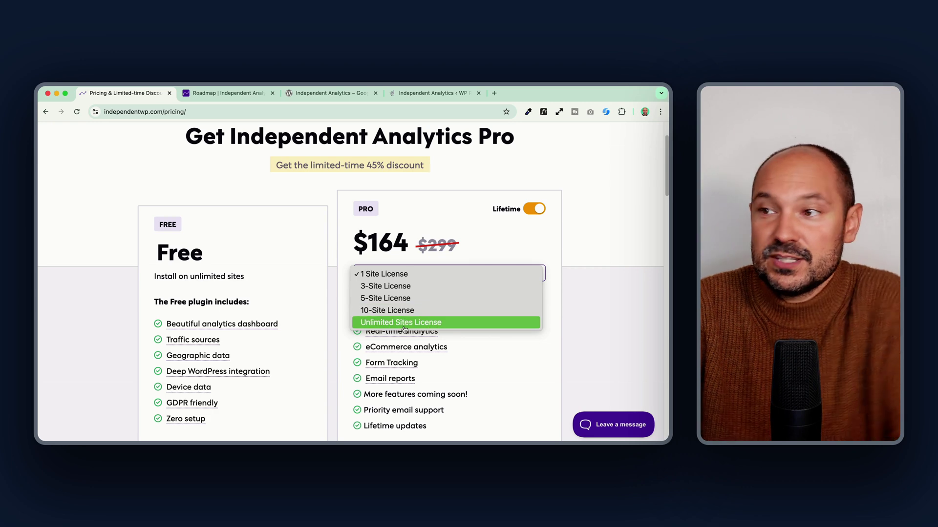
pyautogui.click(400, 278)
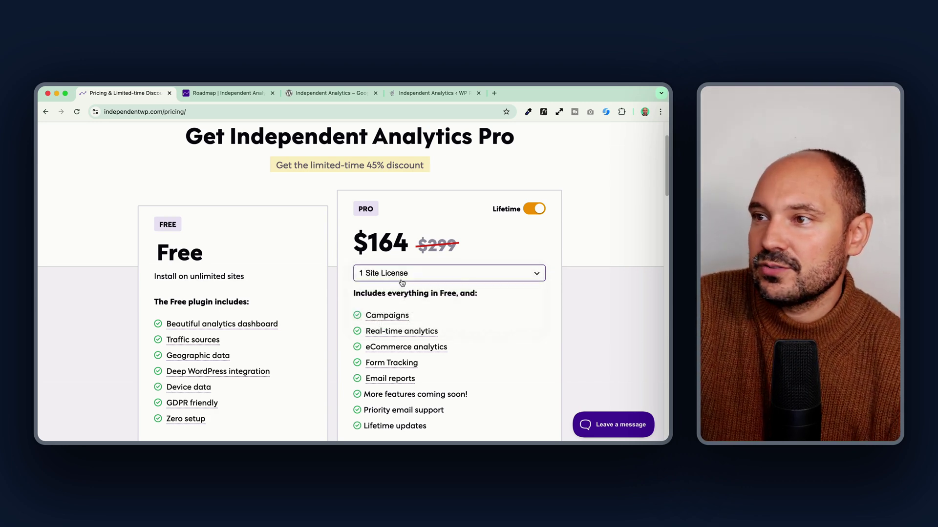
pyautogui.click(402, 275)
pyautogui.click(402, 287)
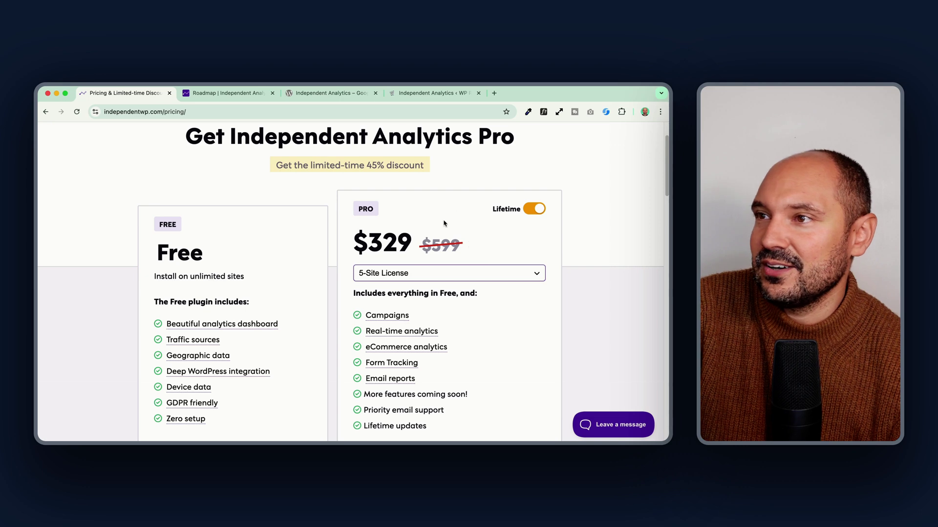
pyautogui.scroll(-2, 444, 225)
pyautogui.click(537, 170)
pyautogui.click(537, 170)
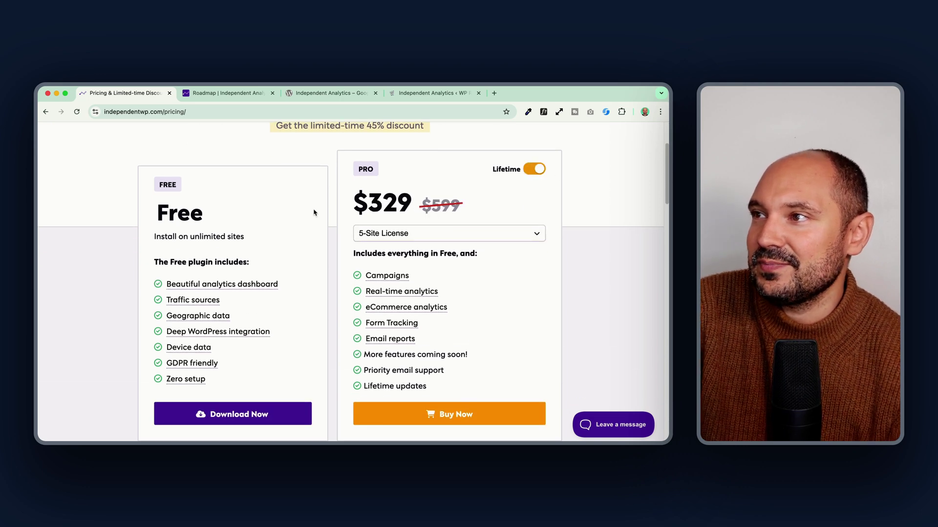
pyautogui.scroll(-5, 256, 222)
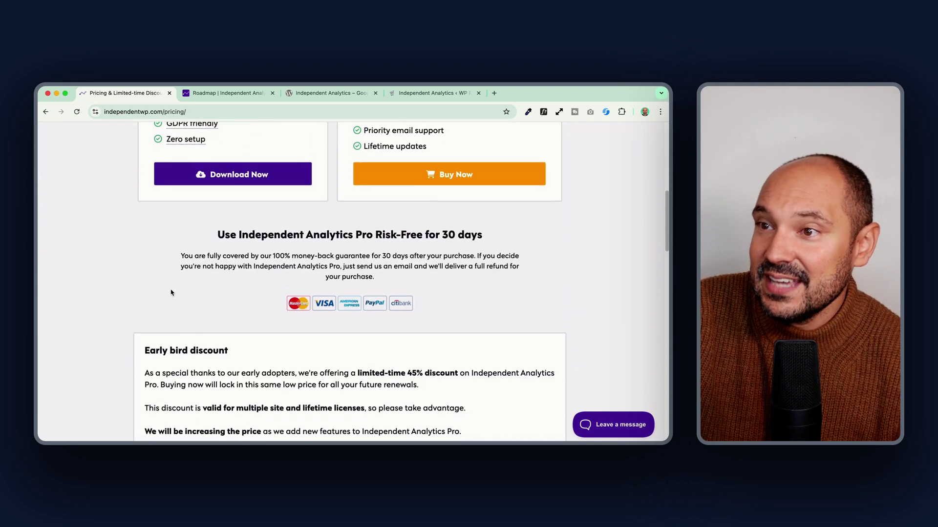
pyautogui.scroll(-2, 154, 339)
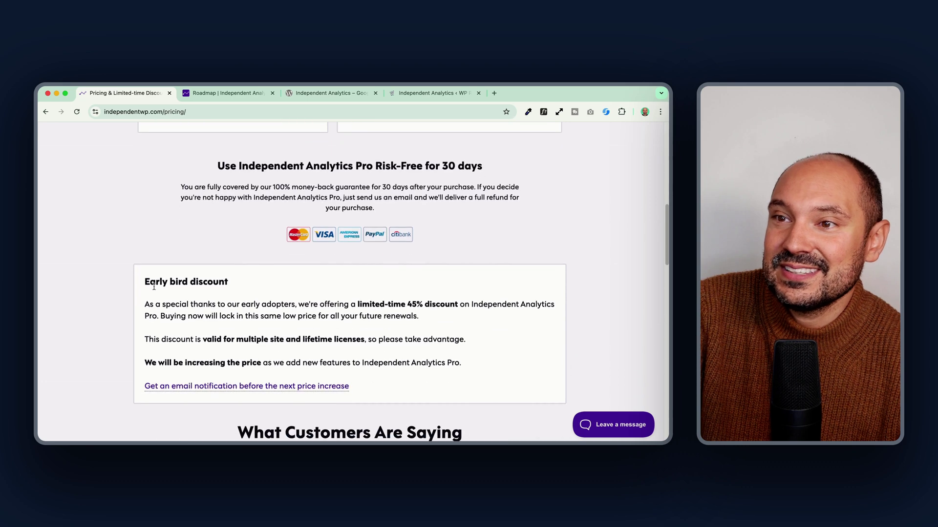
pyautogui.moveTo(146, 282); pyautogui.dragTo(240, 280)
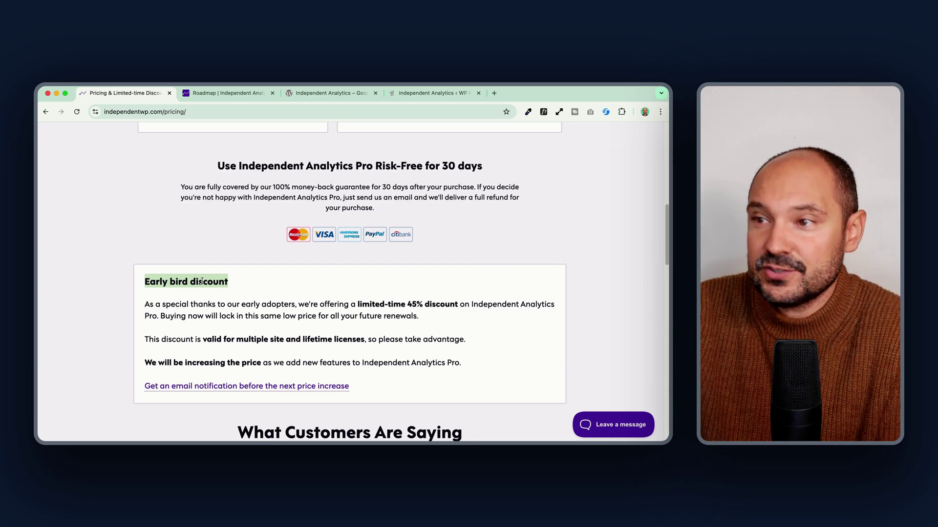
pyautogui.scroll(3, 202, 281)
pyautogui.moveTo(273, 255); pyautogui.dragTo(407, 255)
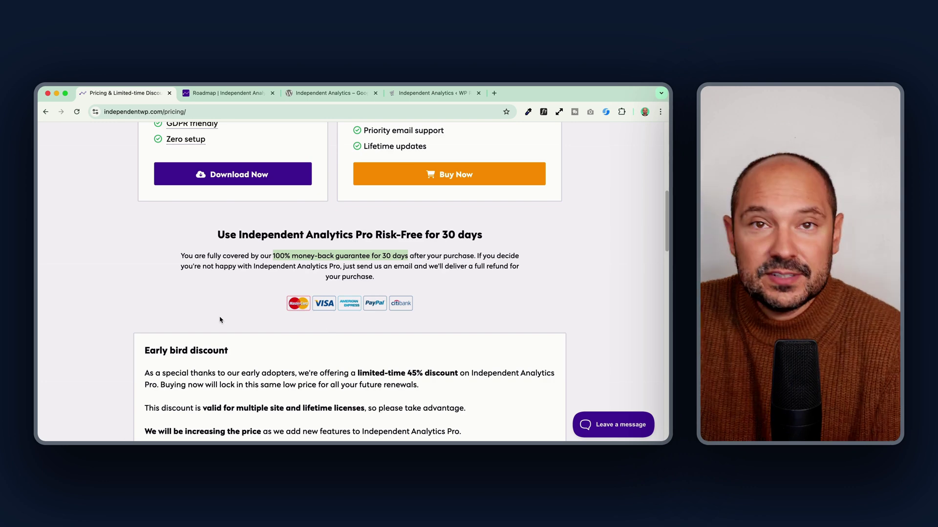
pyautogui.scroll(-5, 182, 303)
pyautogui.scroll(4, 109, 299)
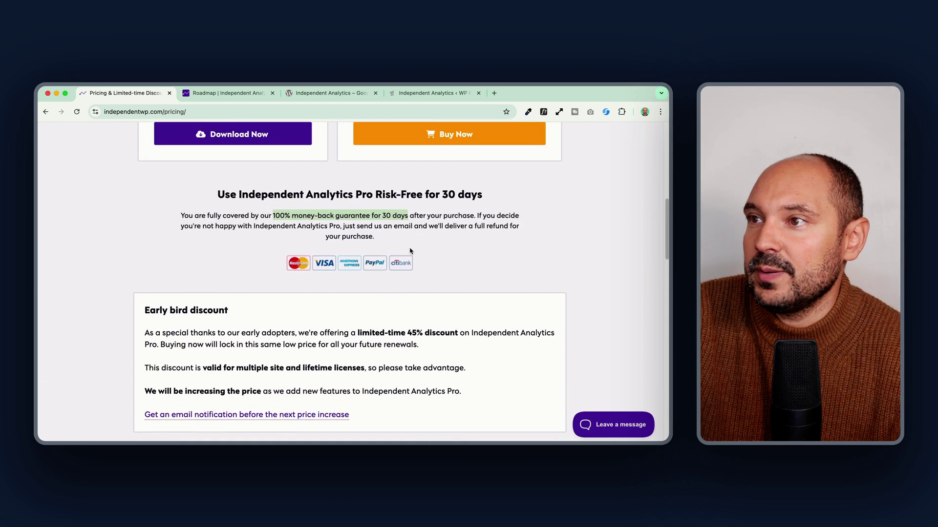
pyautogui.scroll(-3, 100, 266)
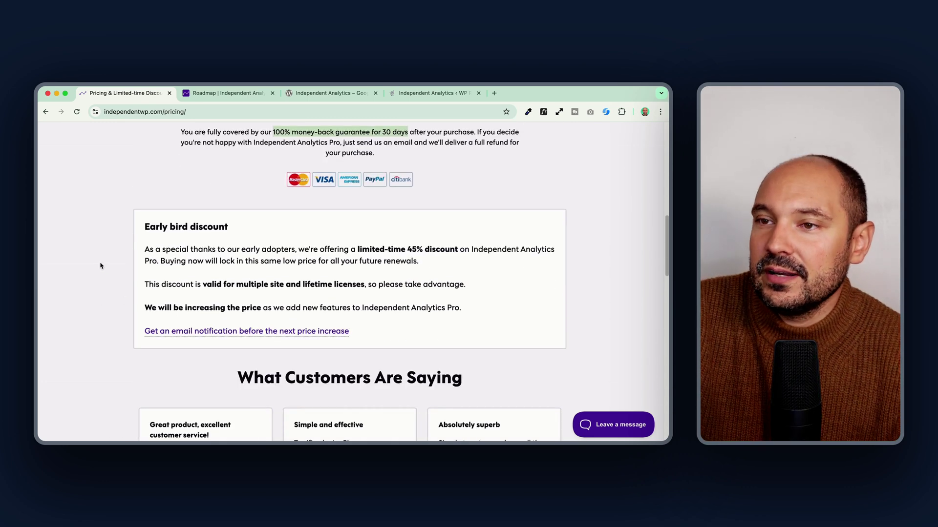
pyautogui.scroll(-11, 100, 266)
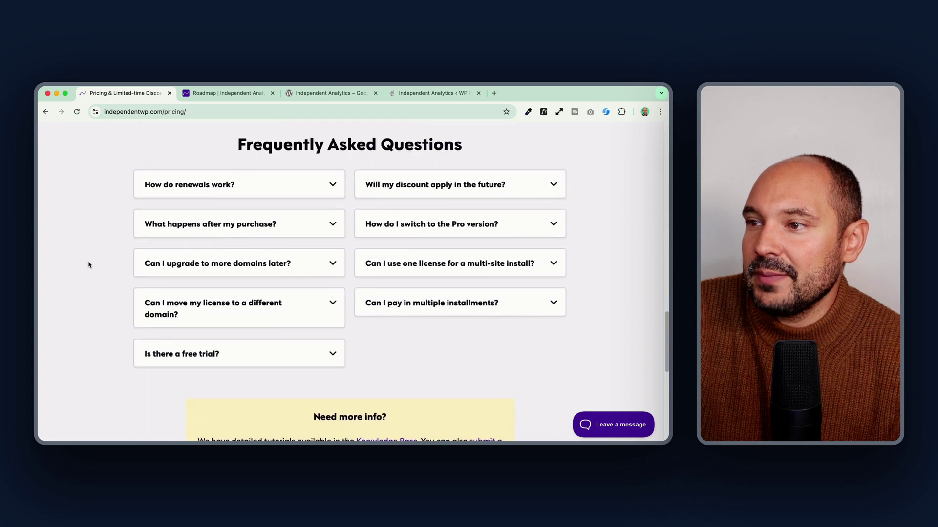
pyautogui.scroll(-2, 91, 270)
pyautogui.scroll(2, 93, 275)
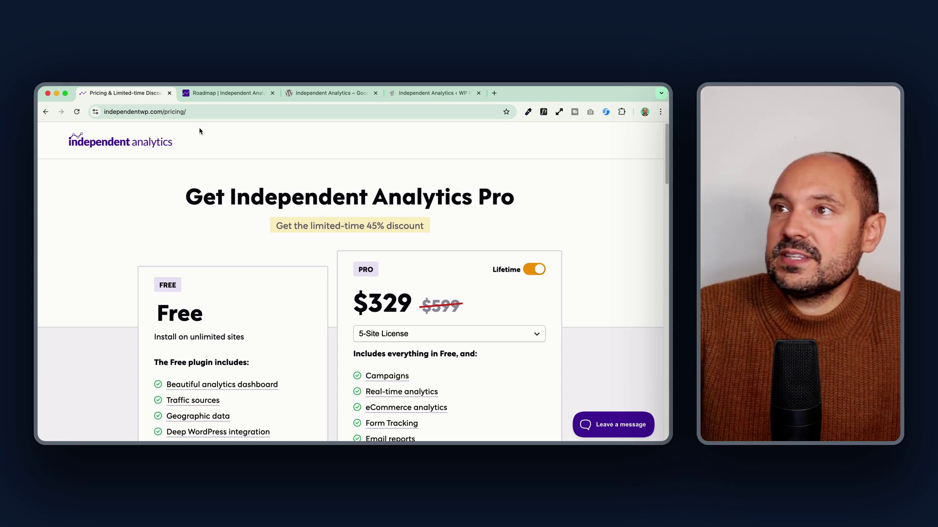
# - Load the WP Roads homepage from the WordPress admin tab, then return to the pricing tab
pyautogui.click(342, 93)
pyautogui.click(418, 93)
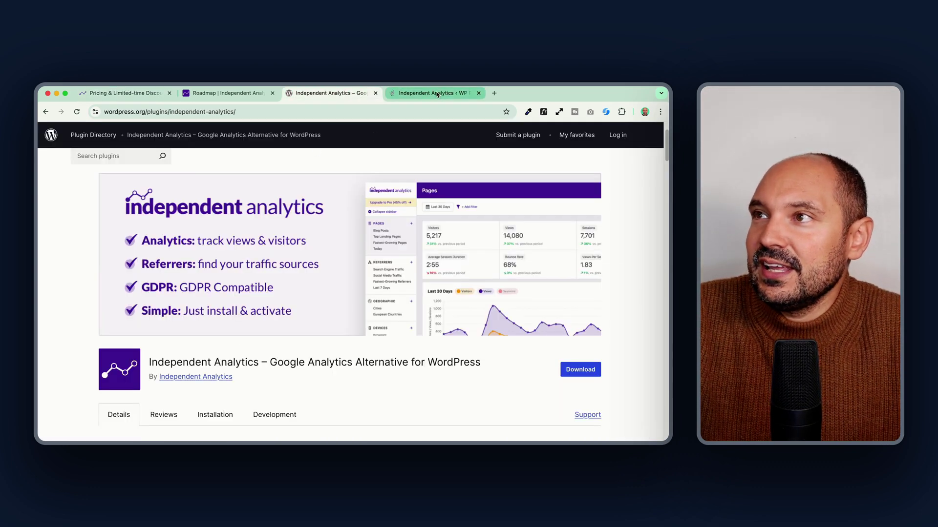
pyautogui.click(68, 132)
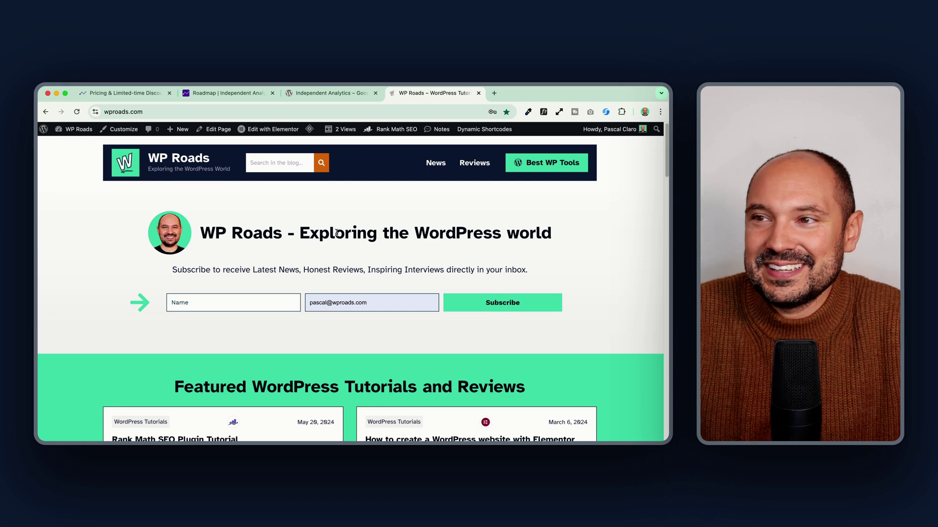
pyautogui.click(129, 165)
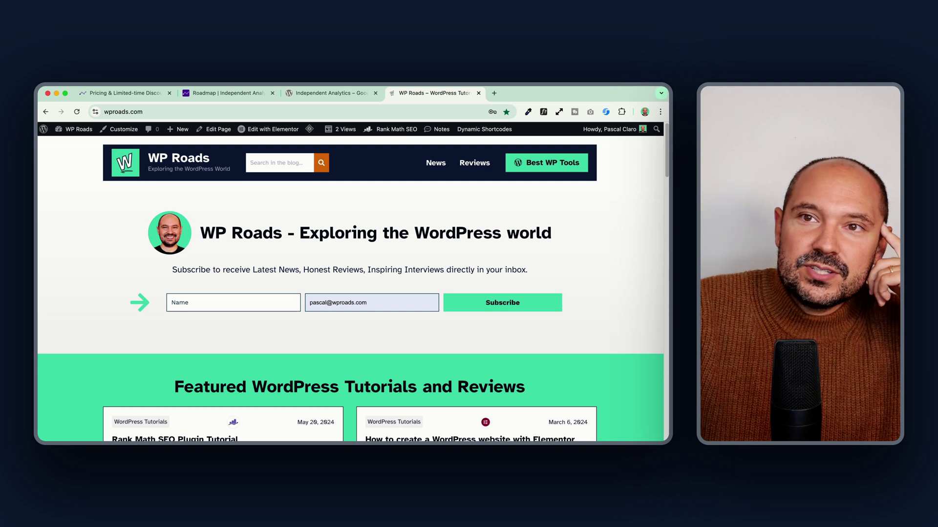
pyautogui.click(130, 93)
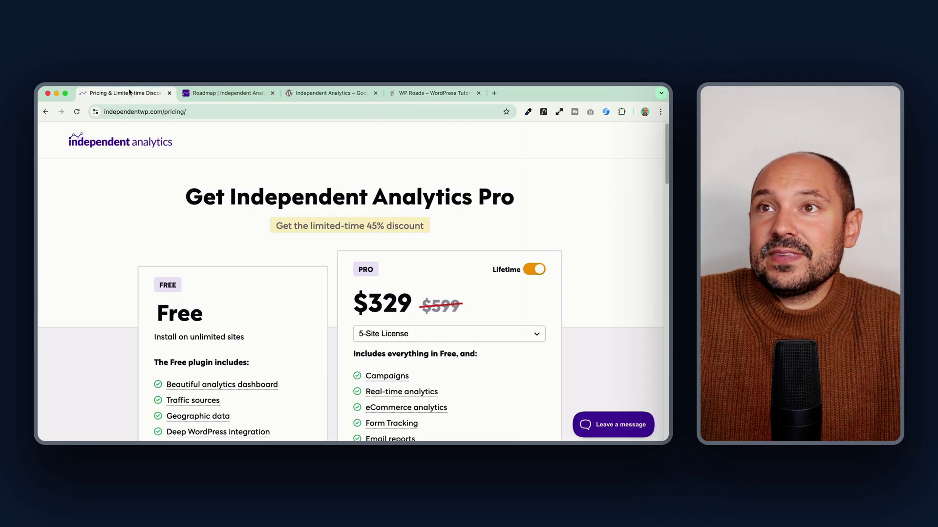
# - Go from the Independent Analytics homepage to the Knowledge Base via the Help menu
pyautogui.click(99, 141)
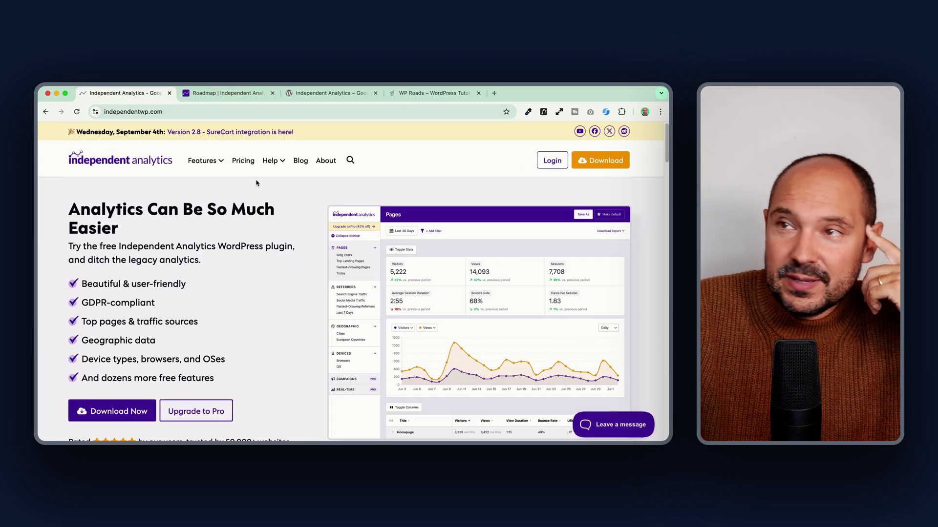
pyautogui.moveTo(271, 164)
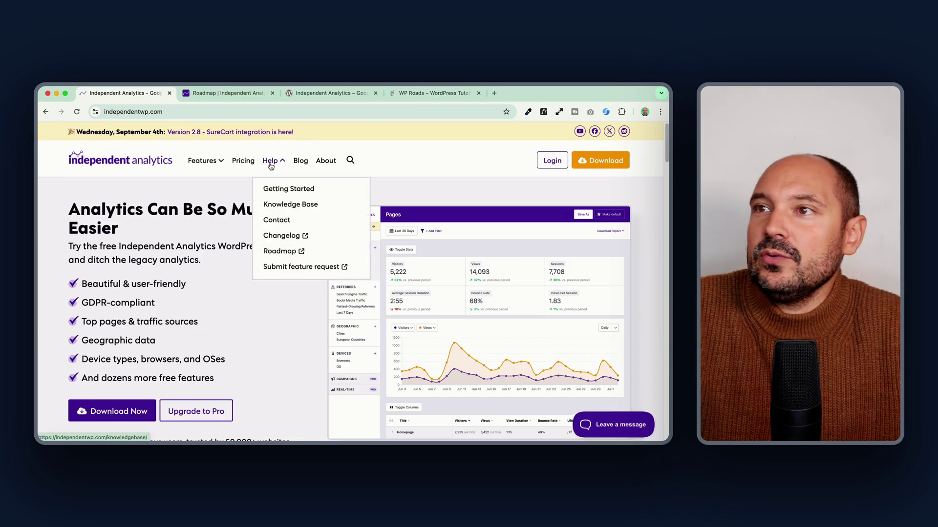
pyautogui.click(281, 203)
pyautogui.scroll(-5, 80, 277)
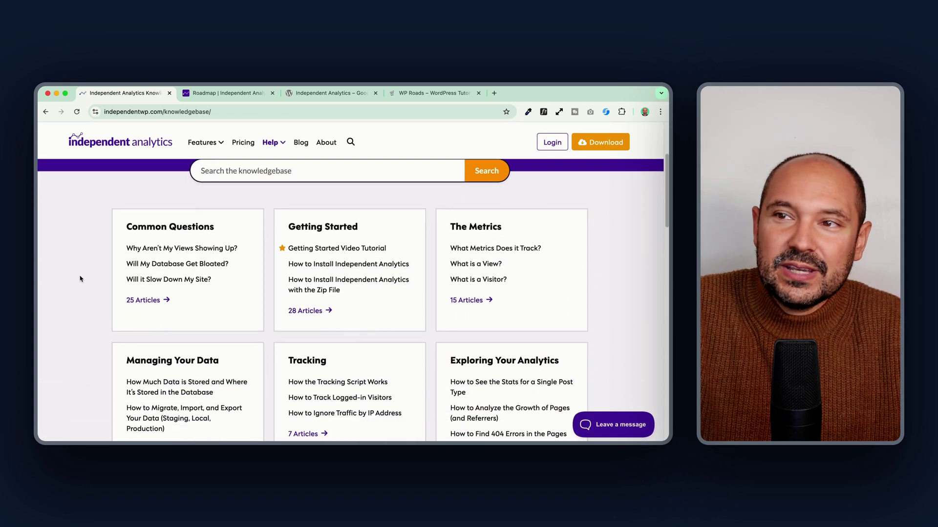
pyautogui.scroll(-3, 100, 254)
pyautogui.scroll(3, 100, 254)
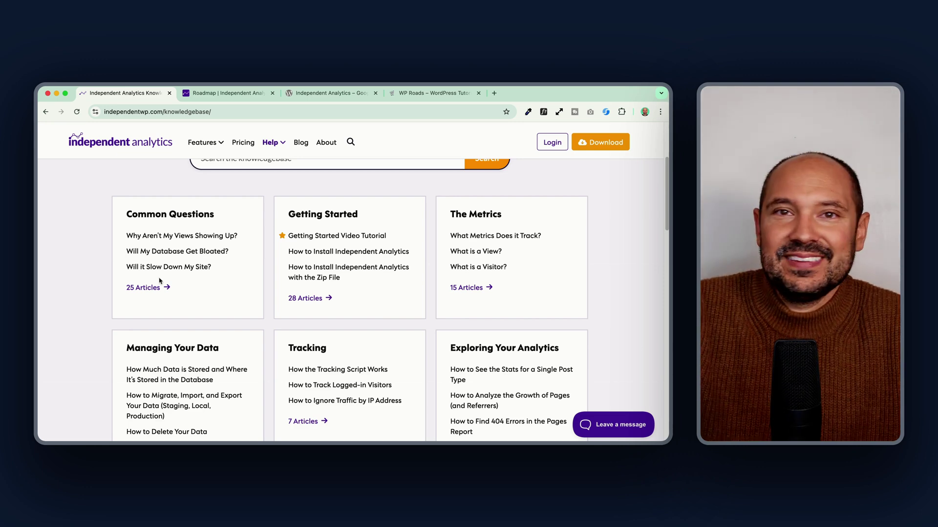
# - Read 'Will My Database Get Bloated?' under Common Questions, noting the 200-300MB figure, then go to WP Roads
pyautogui.click(129, 215)
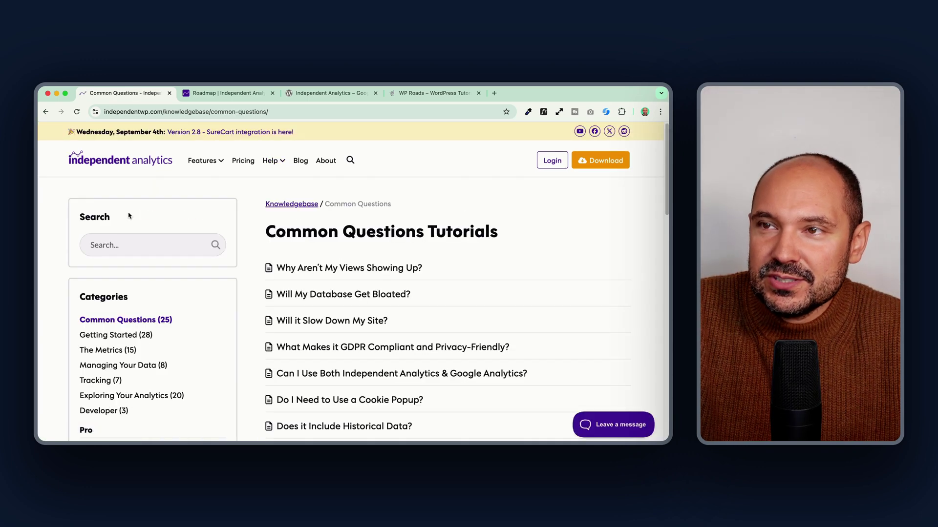
pyautogui.scroll(-3, 290, 207)
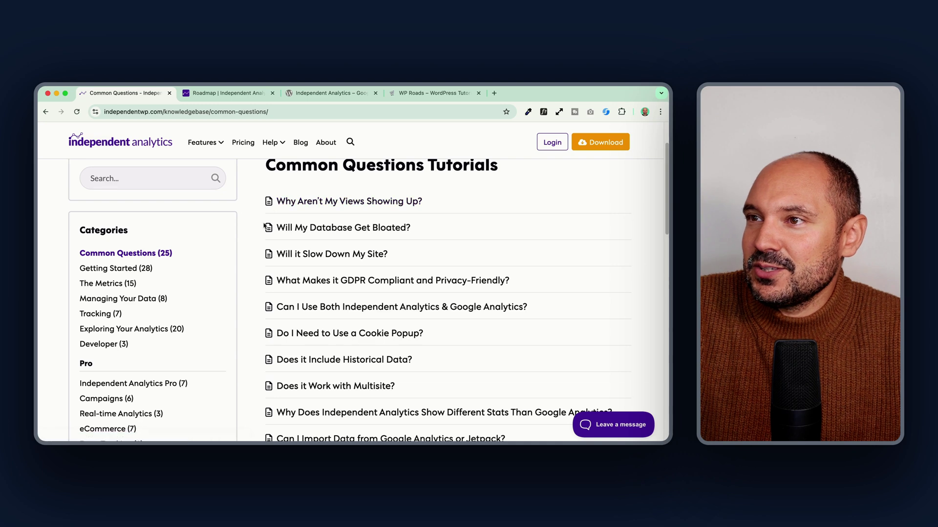
pyautogui.click(374, 229)
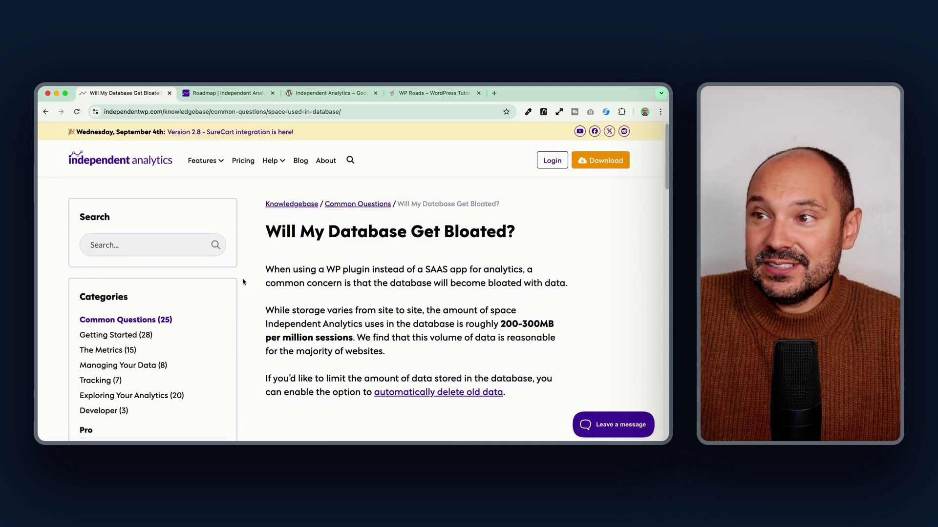
pyautogui.scroll(-3, 247, 282)
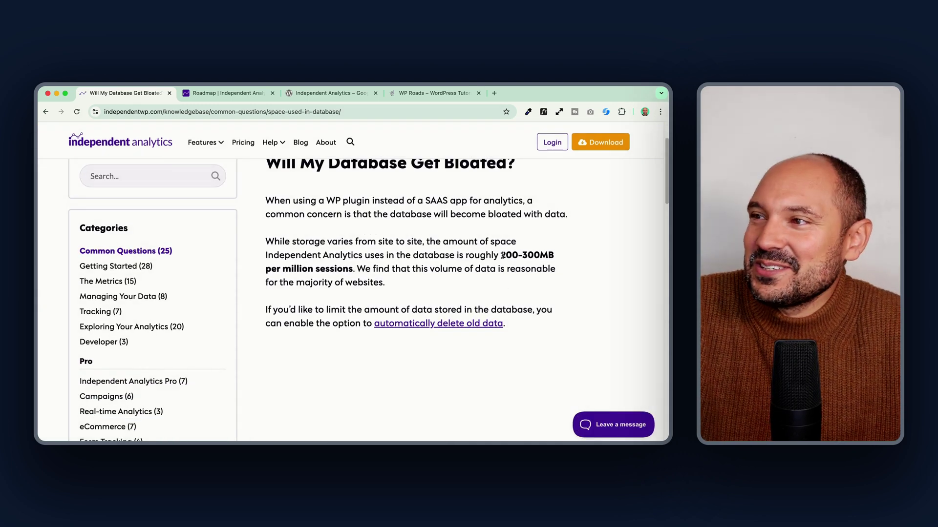
pyautogui.moveTo(501, 255); pyautogui.dragTo(557, 256)
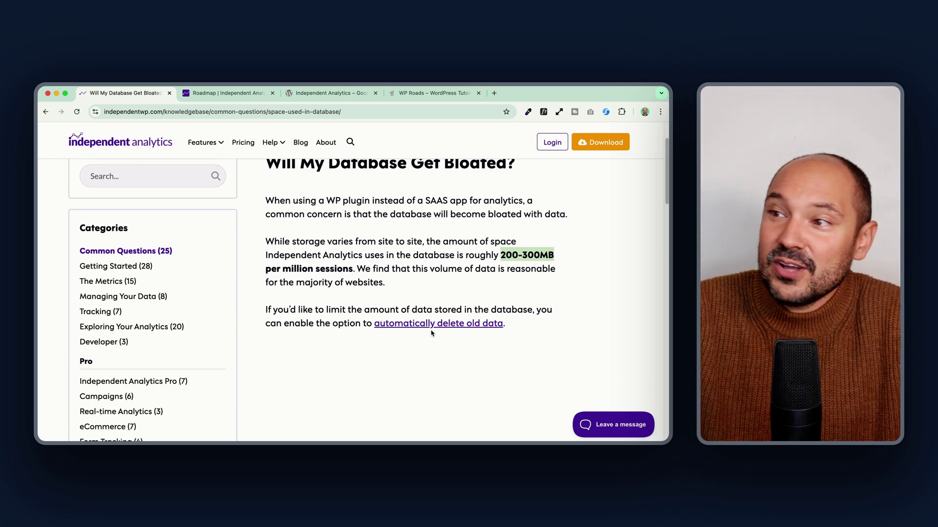
pyautogui.scroll(5, 435, 335)
pyautogui.scroll(-3, 381, 345)
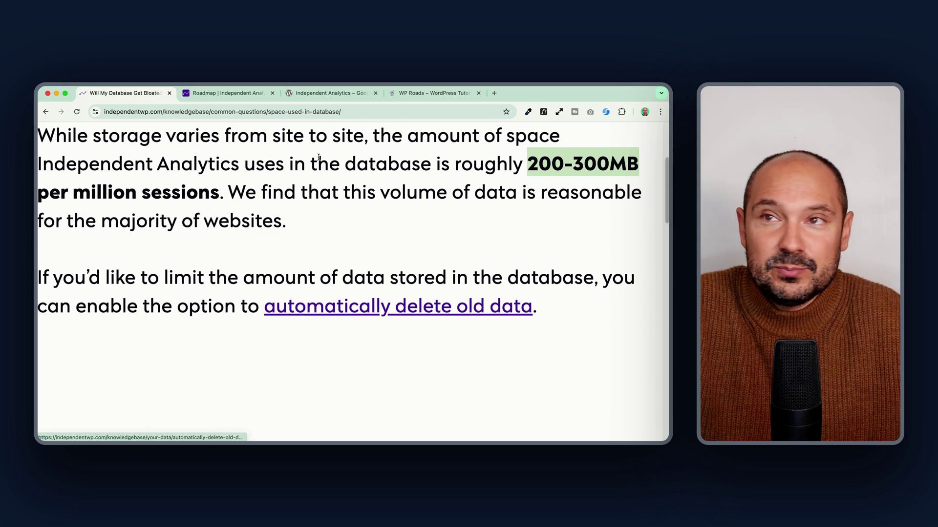
pyautogui.click(324, 93)
pyautogui.click(435, 93)
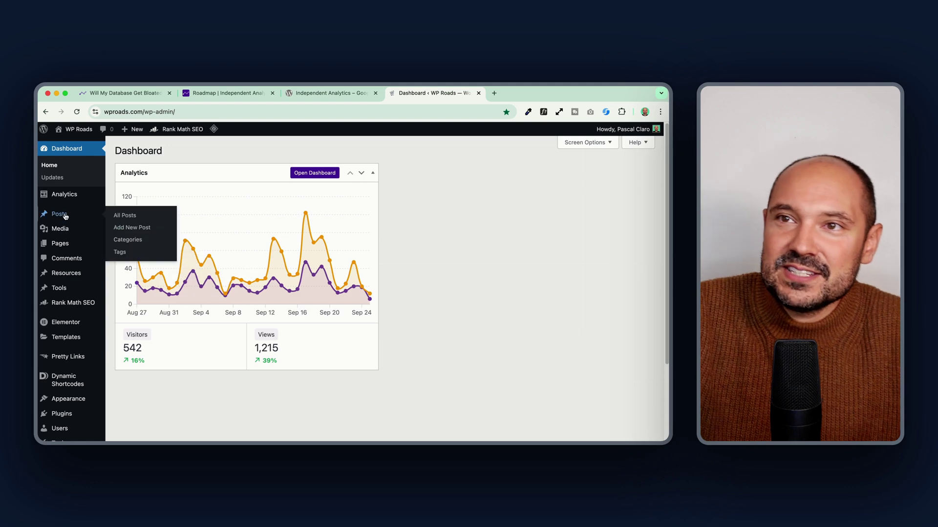
# - In Analytics Settings, check Automatically Delete Old Data options and leave it at Keep data forever
pyautogui.scroll(-3, 61, 215)
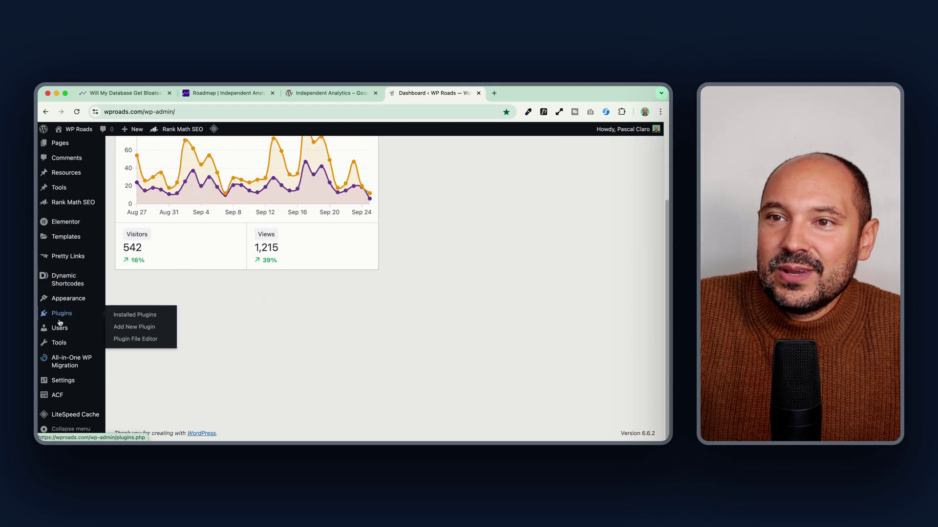
pyautogui.scroll(3, 73, 293)
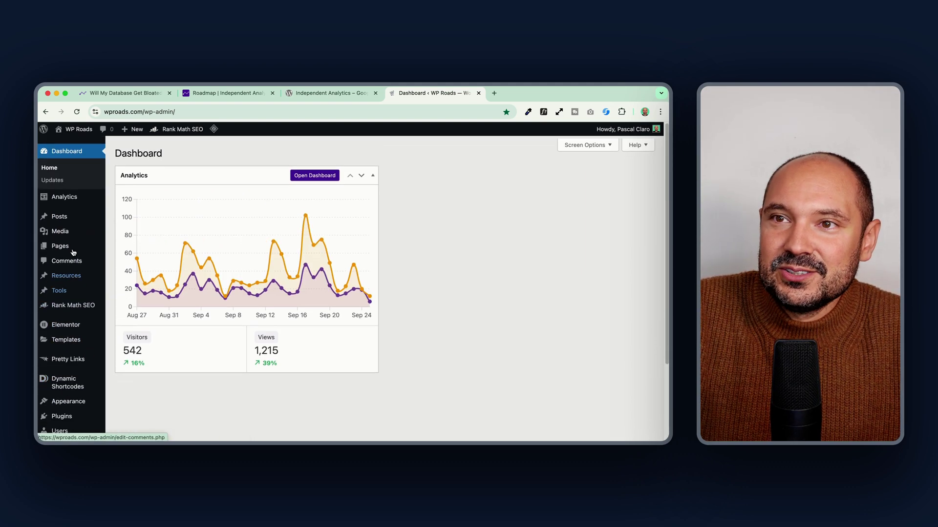
pyautogui.moveTo(73, 194)
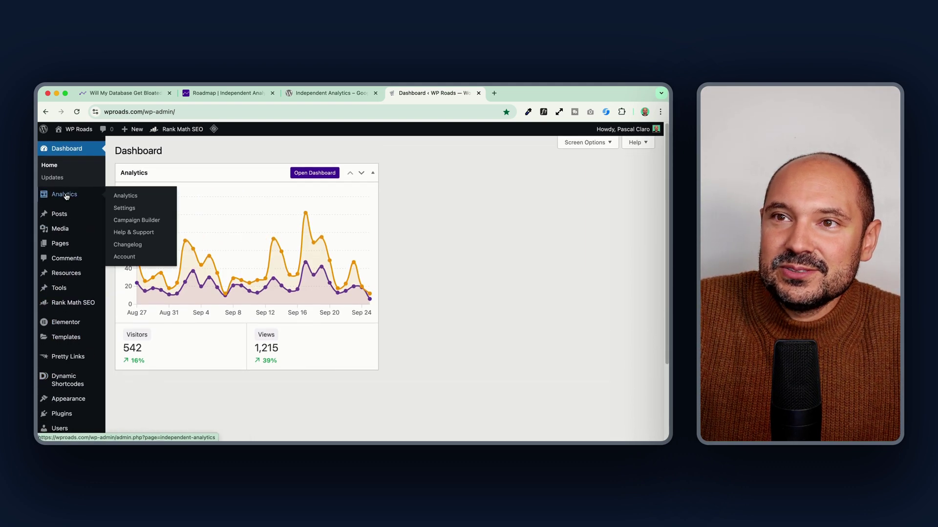
pyautogui.click(124, 208)
pyautogui.scroll(-15, 148, 245)
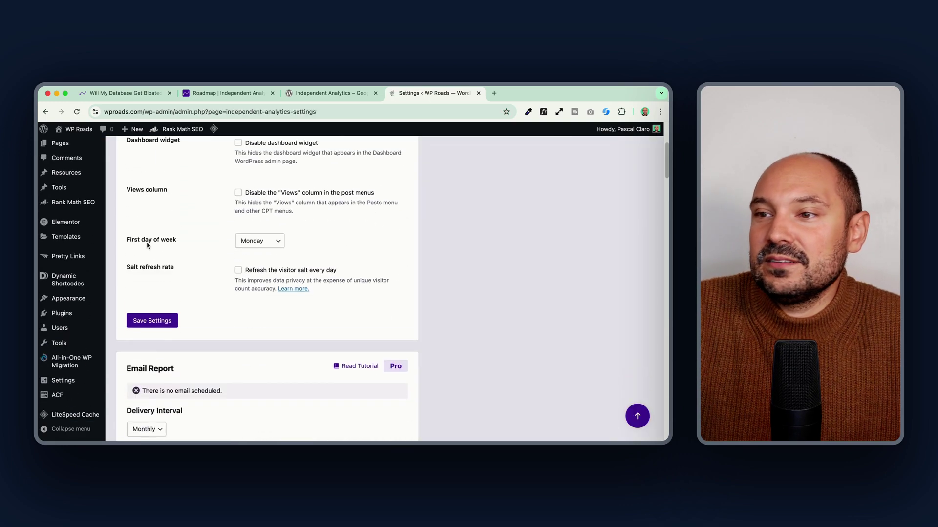
pyautogui.scroll(-15, 122, 244)
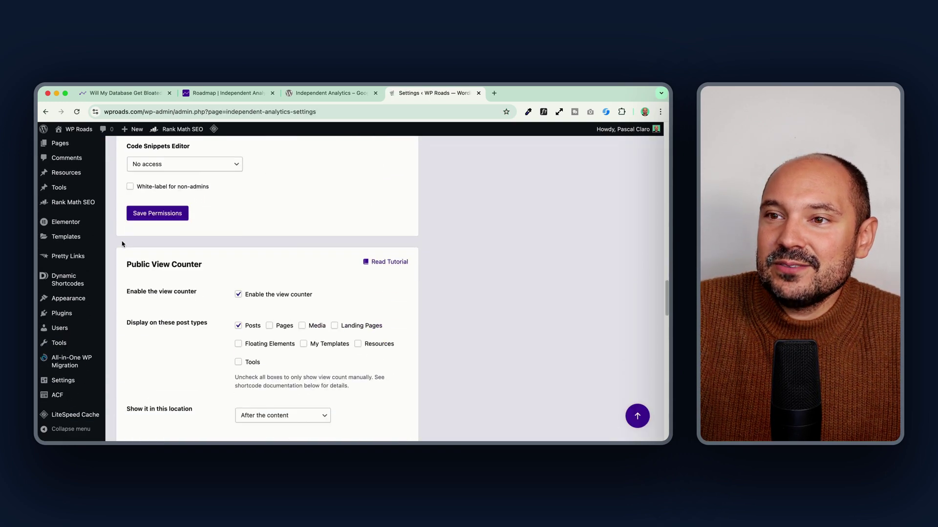
pyautogui.scroll(1, 122, 244)
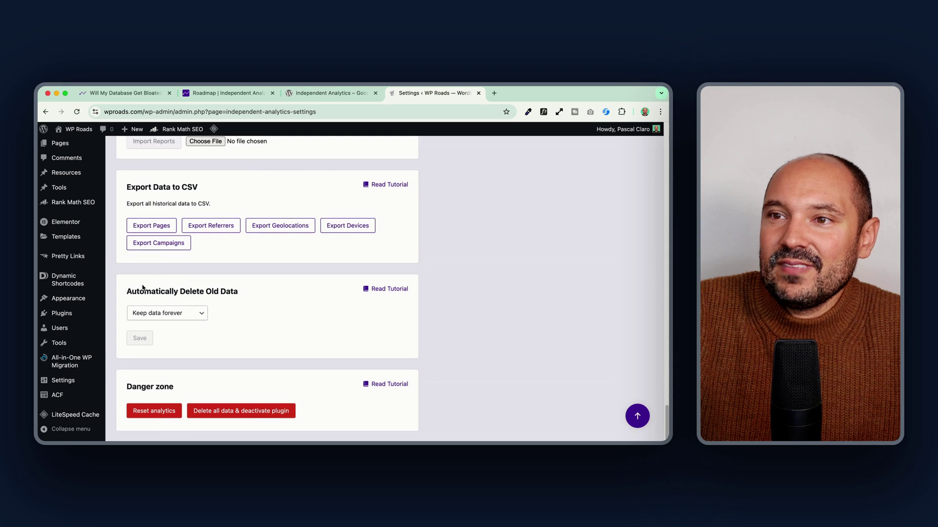
pyautogui.moveTo(126, 292); pyautogui.dragTo(234, 289)
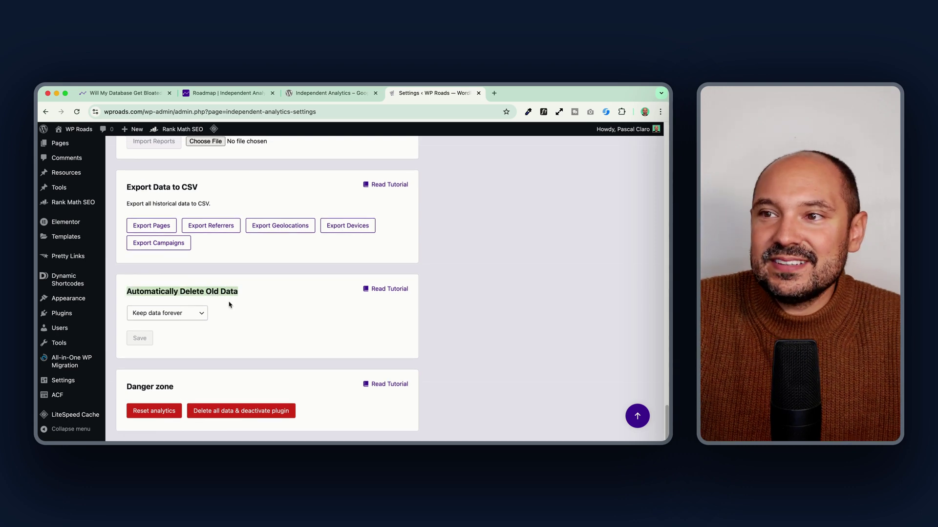
pyautogui.click(200, 313)
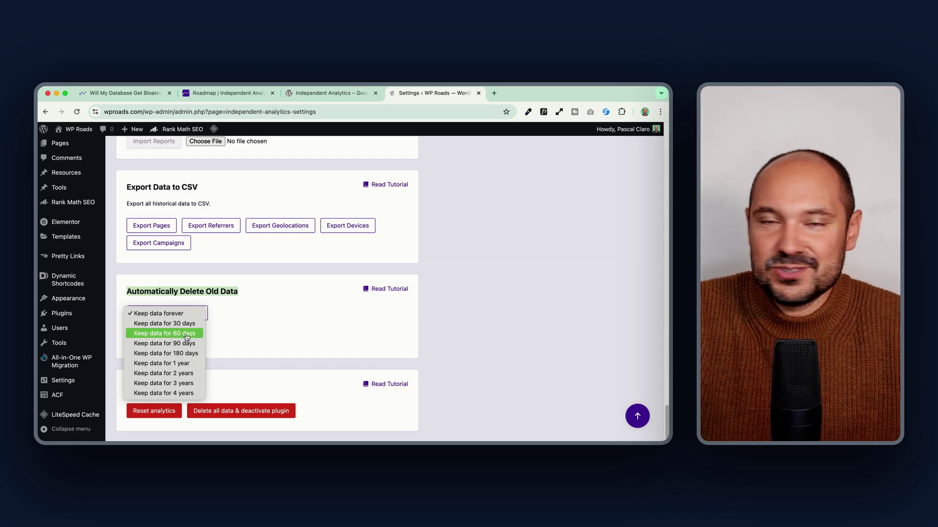
pyautogui.click(247, 330)
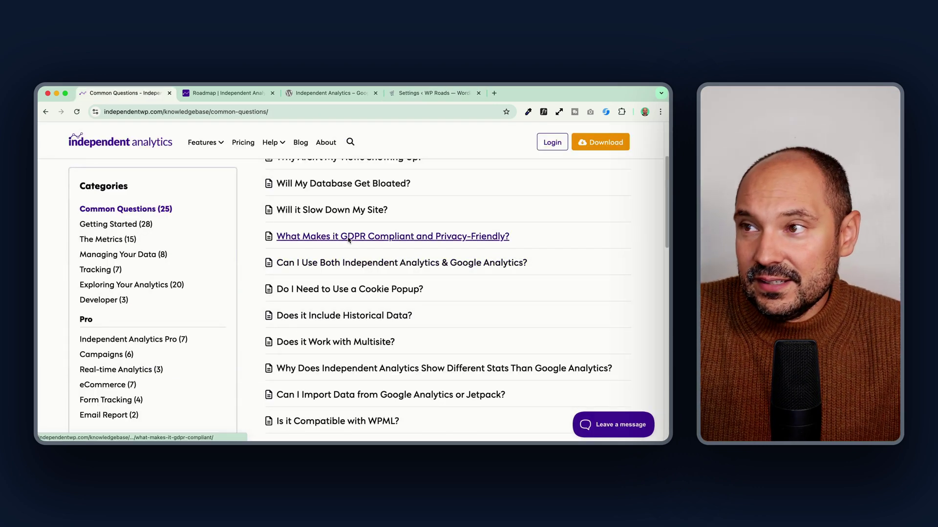
# - Read 'What Makes it GDPR Compliant and Privacy-Friendly?' and return to the Common Questions list
pyautogui.click(351, 242)
pyautogui.scroll(-3, 260, 275)
pyautogui.scroll(1, 260, 275)
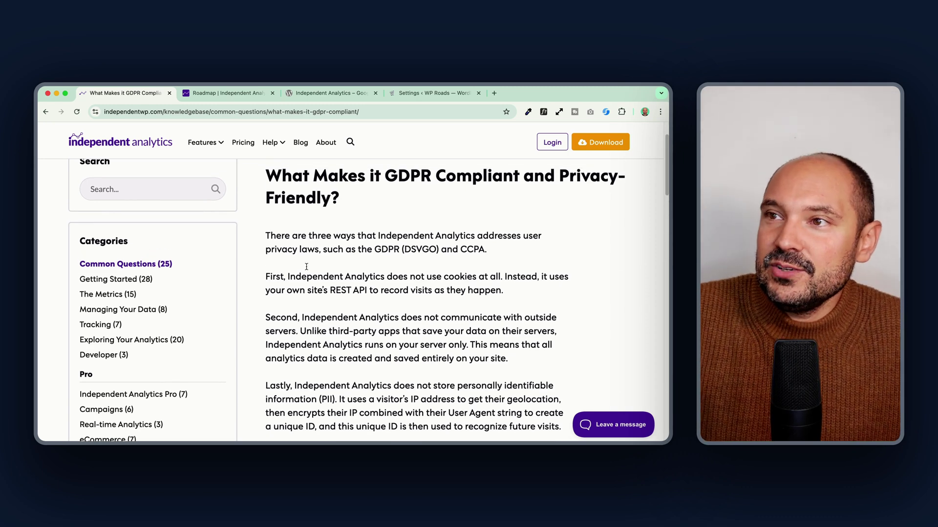
pyautogui.scroll(-5, 340, 263)
pyautogui.scroll(-5, 341, 264)
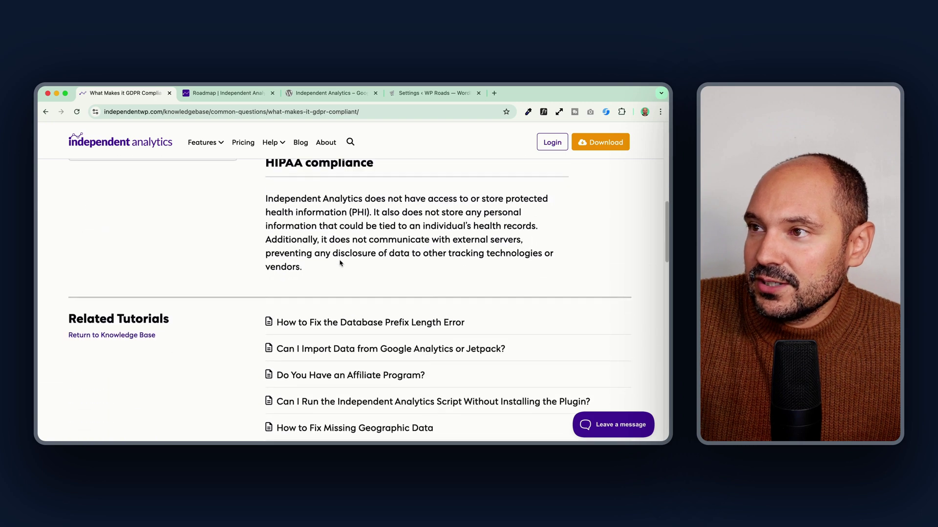
pyautogui.scroll(10, 341, 264)
pyautogui.scroll(-1, 341, 263)
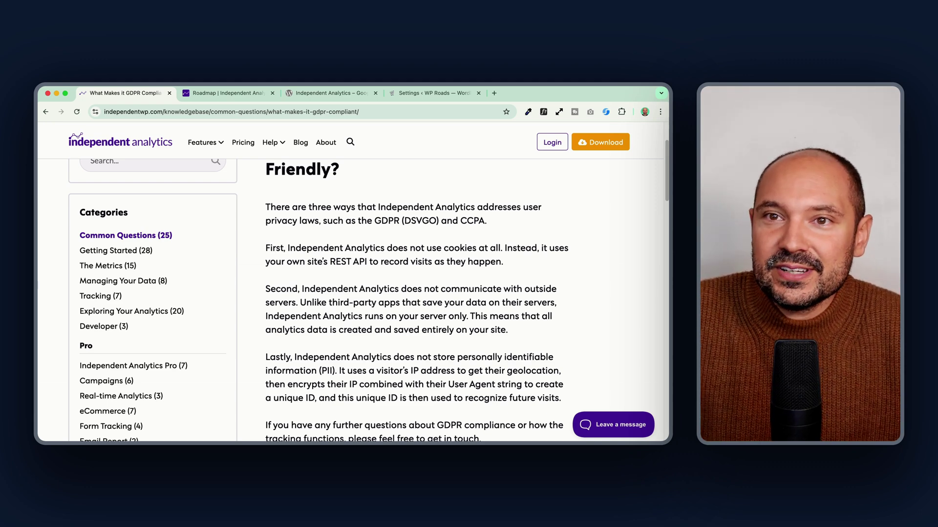
pyautogui.press('super+bracketleft')
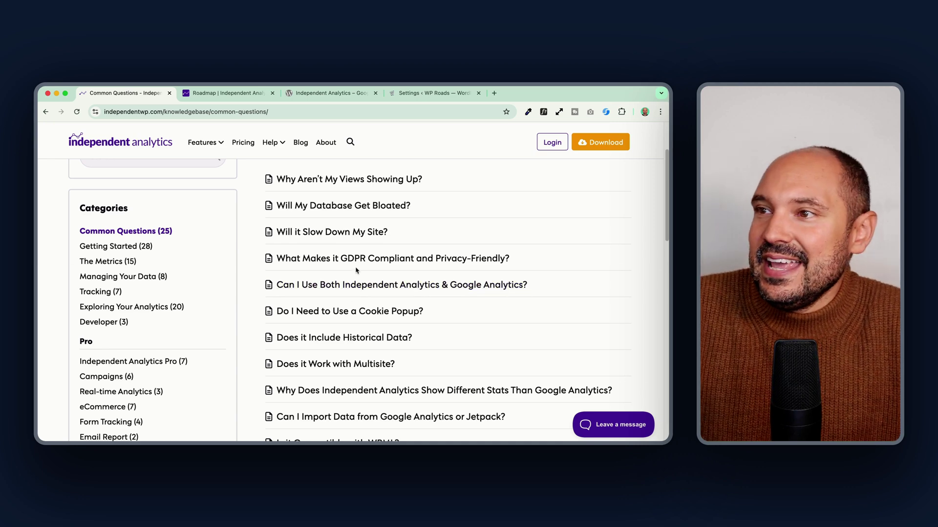
# - Read 'Can I Use Both Independent Analytics & Google Analytics?', then switch to the plugin settings tab
pyautogui.click(349, 287)
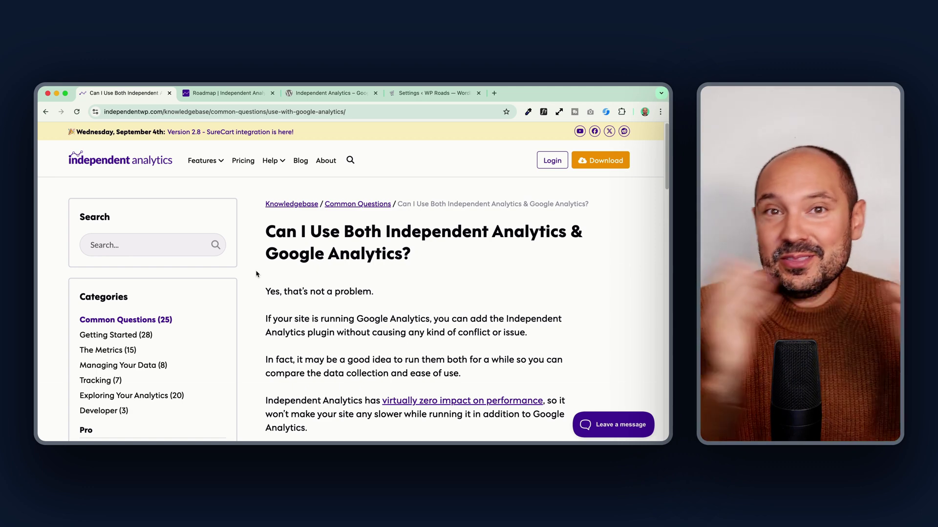
pyautogui.scroll(-4, 159, 284)
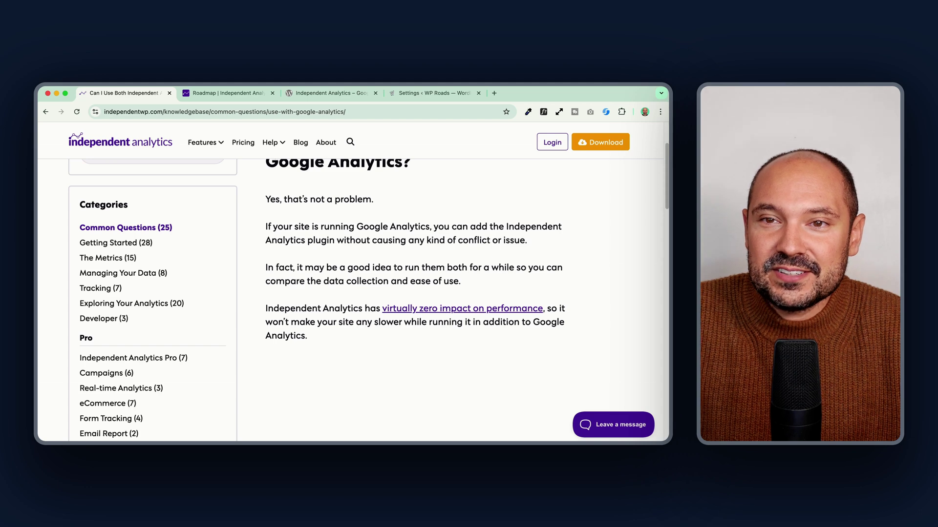
pyautogui.press('super+4')
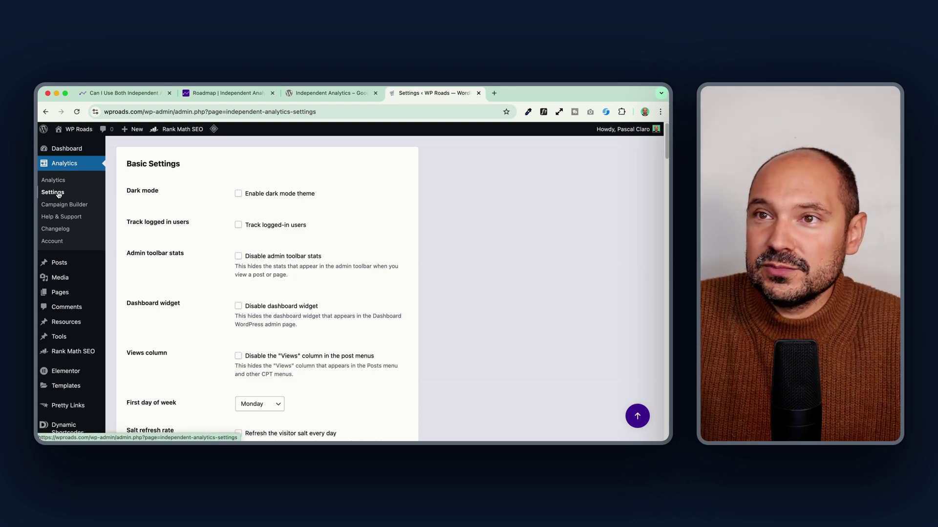
# - Tick 'Enable dark mode theme' under Basic Settings
pyautogui.click(238, 194)
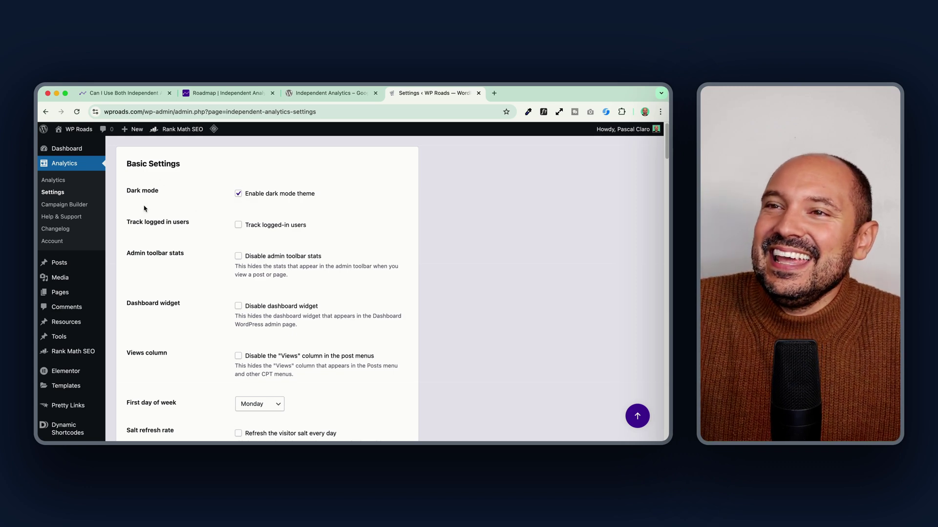
pyautogui.scroll(-2, 144, 209)
pyautogui.scroll(-4, 145, 209)
pyautogui.scroll(5, 148, 209)
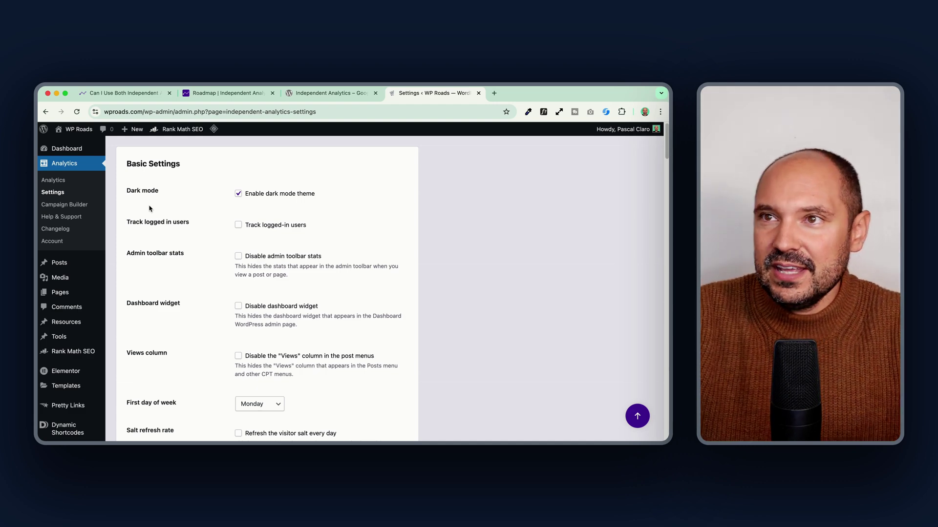
# - Scroll through the remaining settings sections and back to the top
pyautogui.scroll(-15, 149, 208)
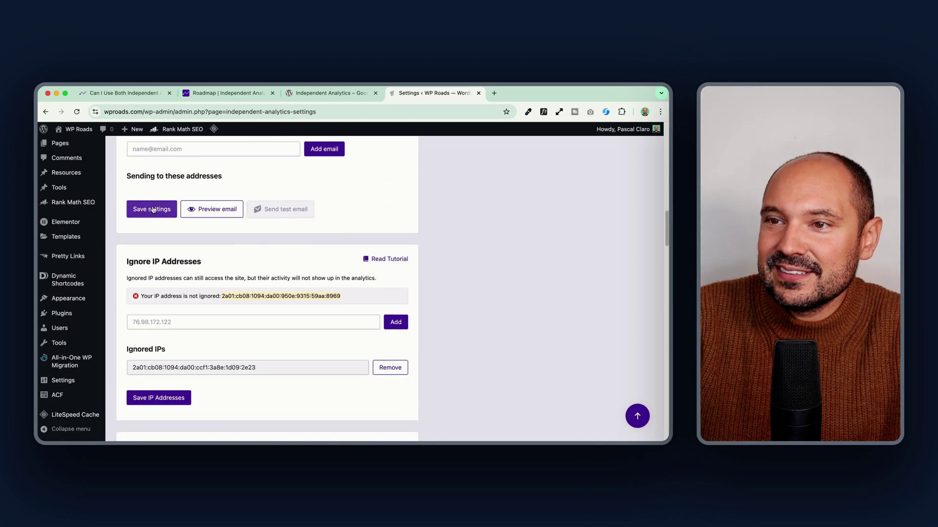
pyautogui.scroll(-10, 153, 210)
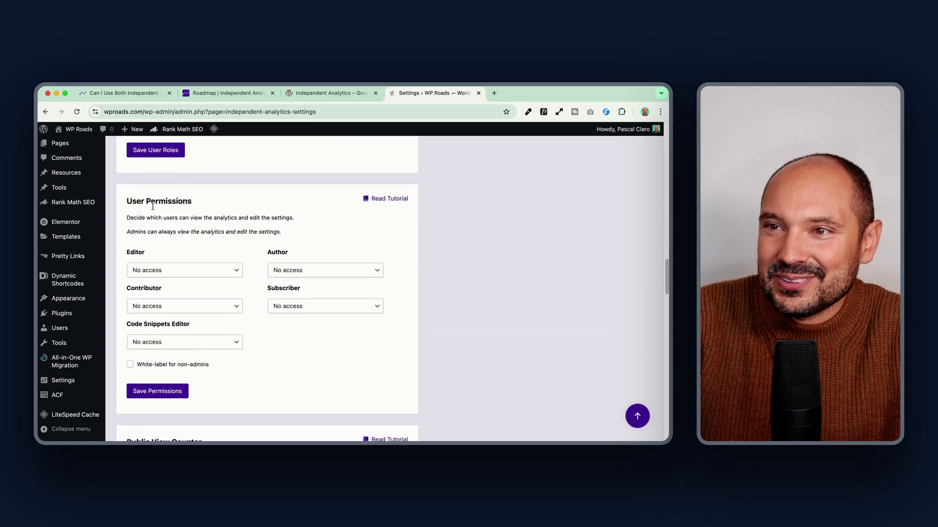
pyautogui.scroll(-12, 153, 208)
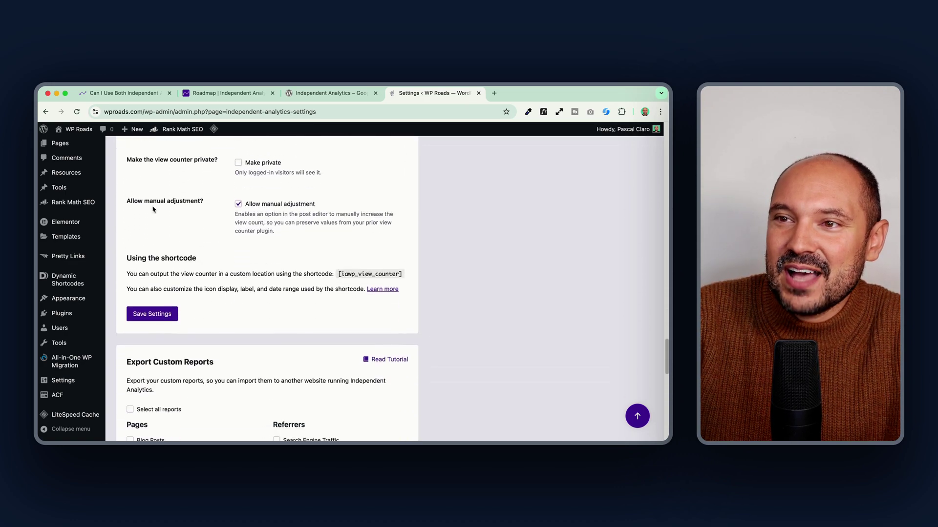
pyautogui.scroll(-12, 153, 209)
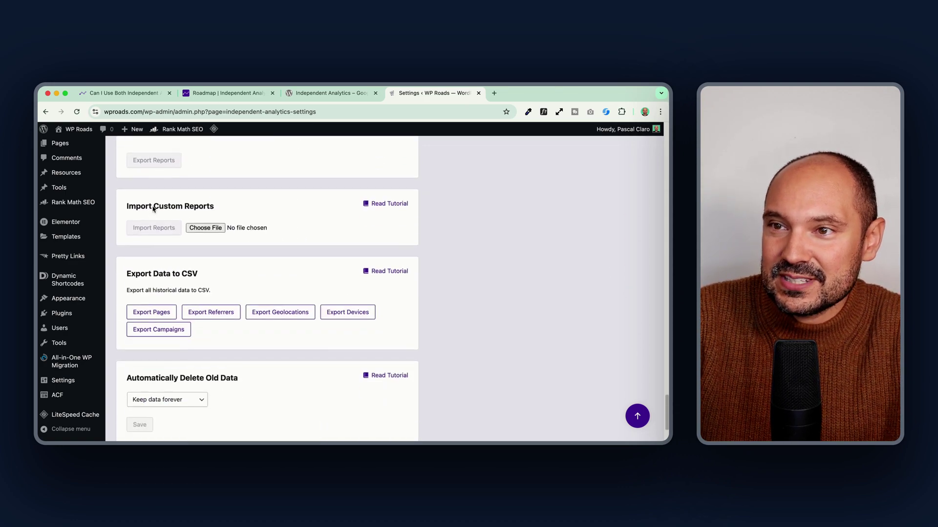
pyautogui.scroll(20, 153, 209)
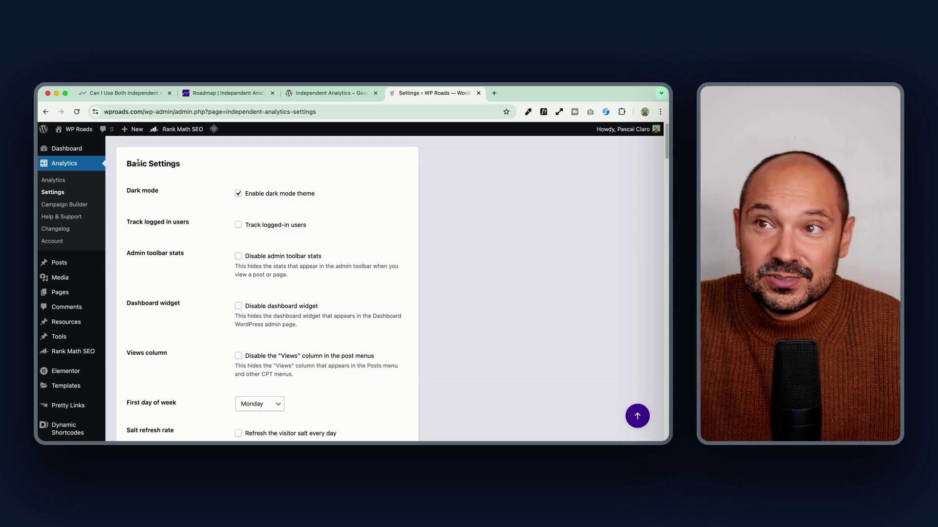
pyautogui.scroll(-12, 155, 158)
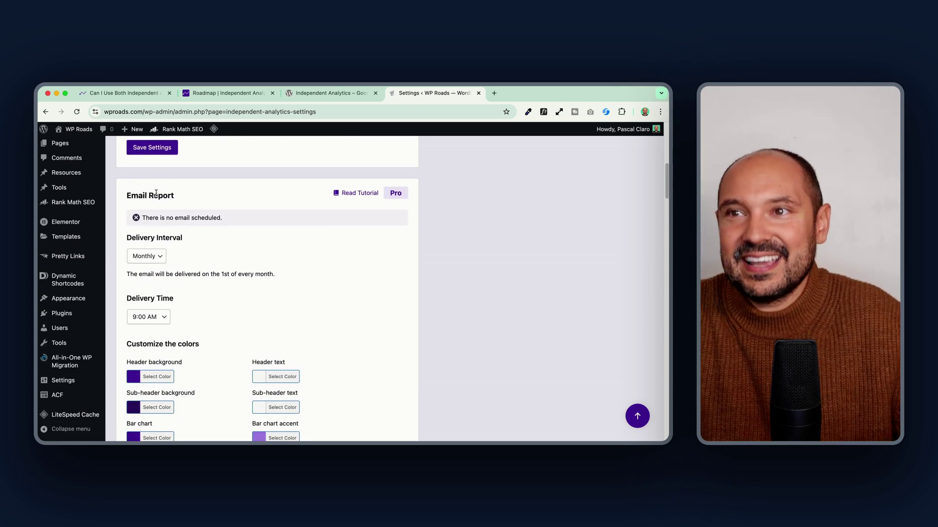
pyautogui.scroll(-6, 156, 195)
pyautogui.scroll(-3, 156, 196)
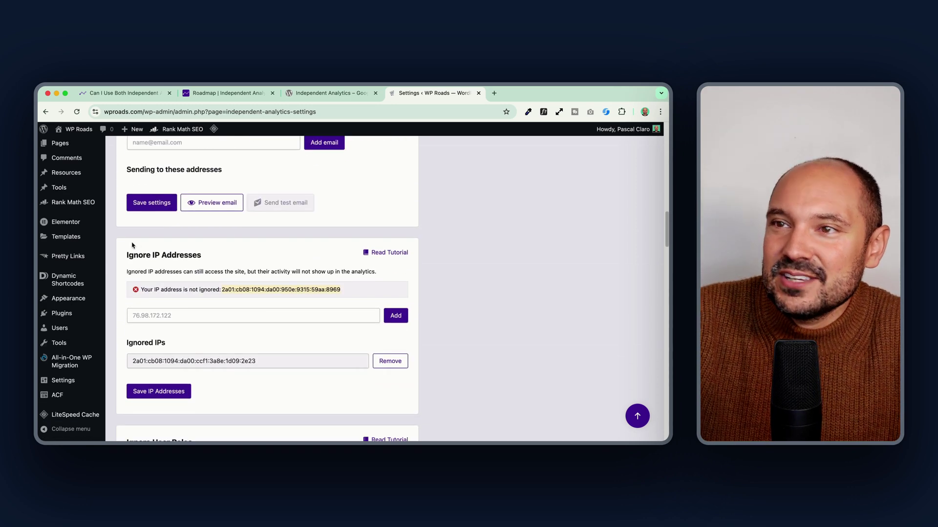
pyautogui.scroll(-3, 179, 322)
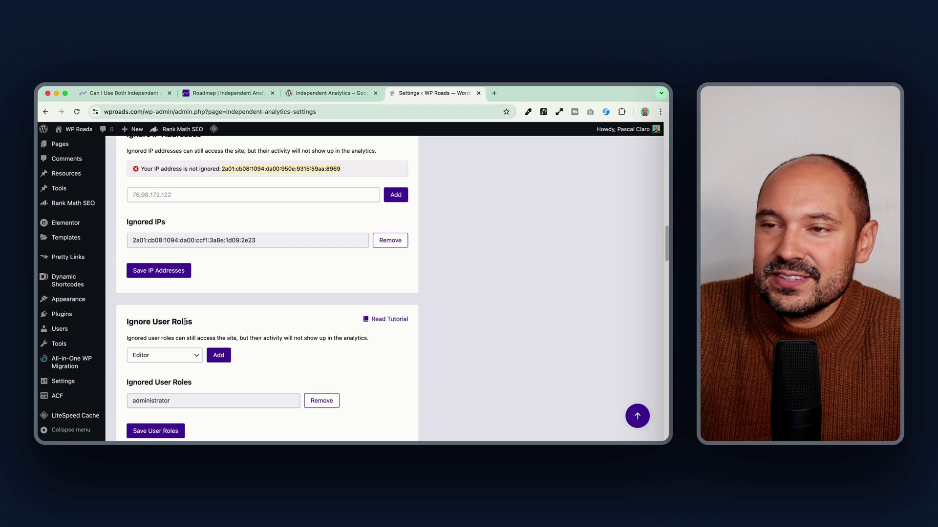
pyautogui.scroll(-12, 185, 321)
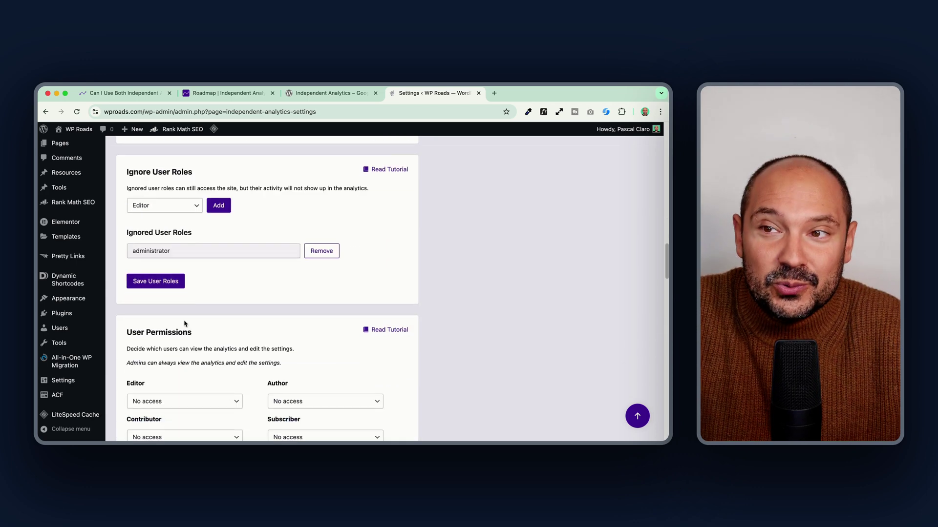
pyautogui.scroll(-15, 185, 323)
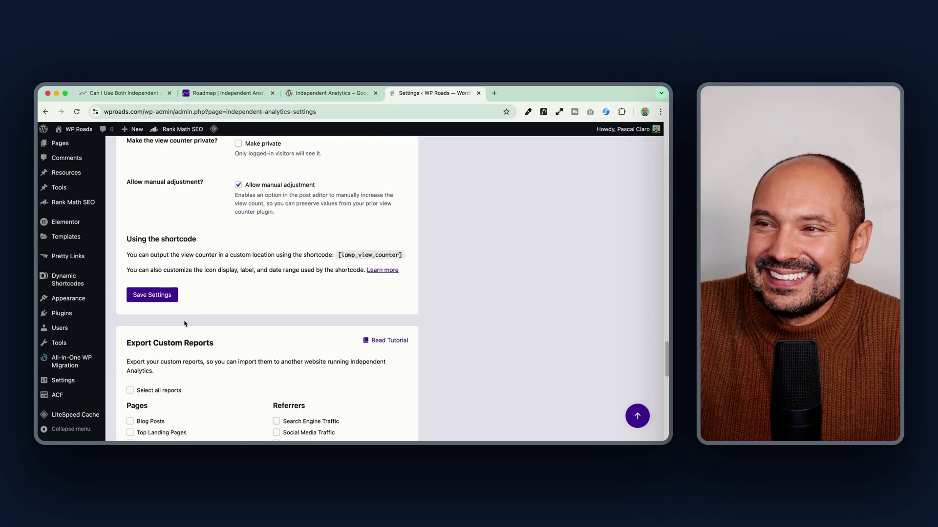
pyautogui.scroll(-3, 185, 324)
pyautogui.scroll(20, 185, 324)
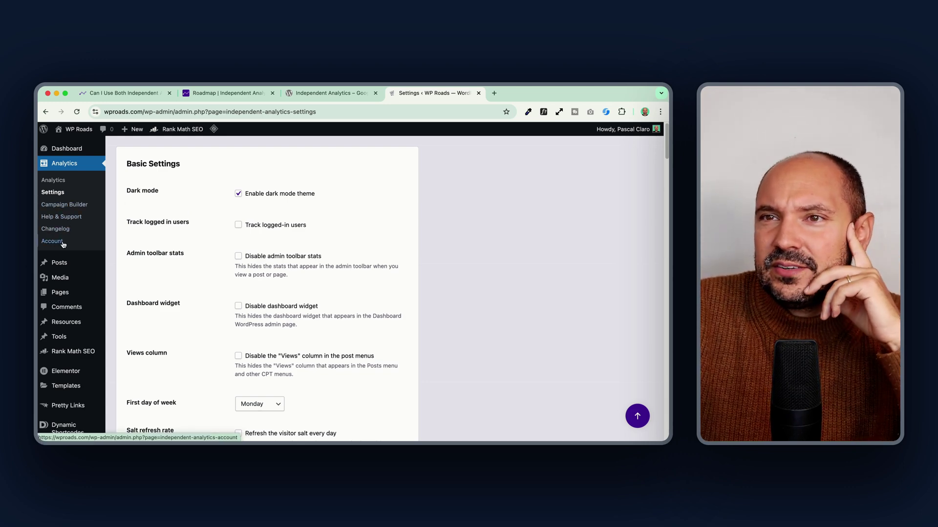
# - Open the Analytics reports from the WordPress sidebar, then view the independentwp.com About page
pyautogui.click(54, 180)
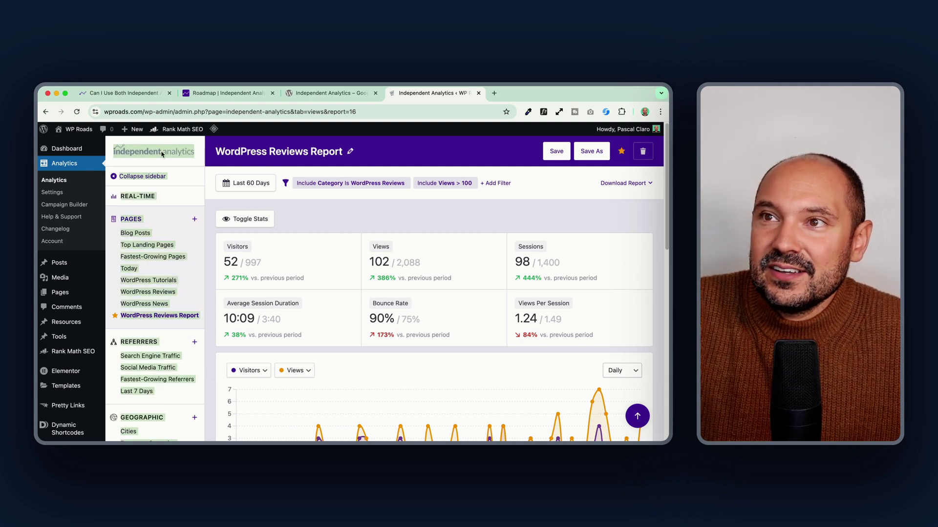
pyautogui.click(148, 146)
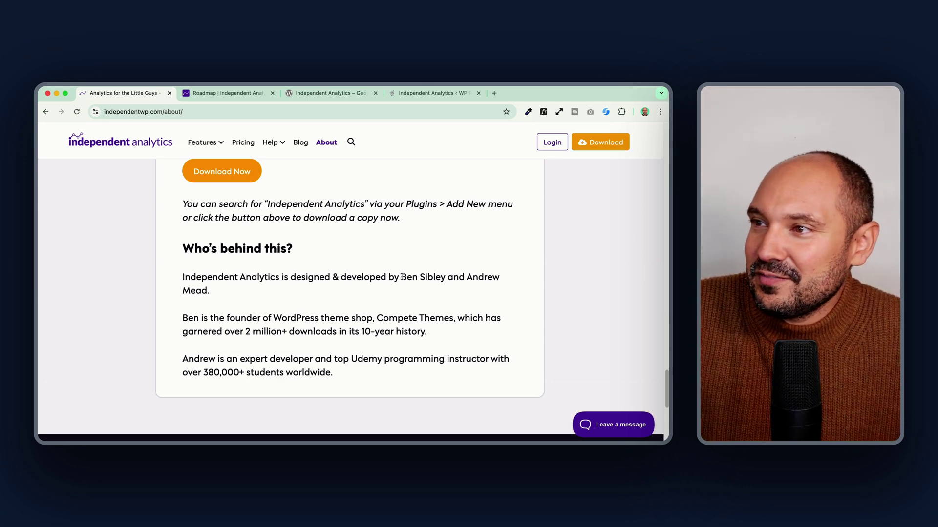
# - Read 'Who's behind this?', highlighting a developer's name, Compete Themes and the 380,000+ student count
pyautogui.moveTo(401, 277); pyautogui.dragTo(513, 289)
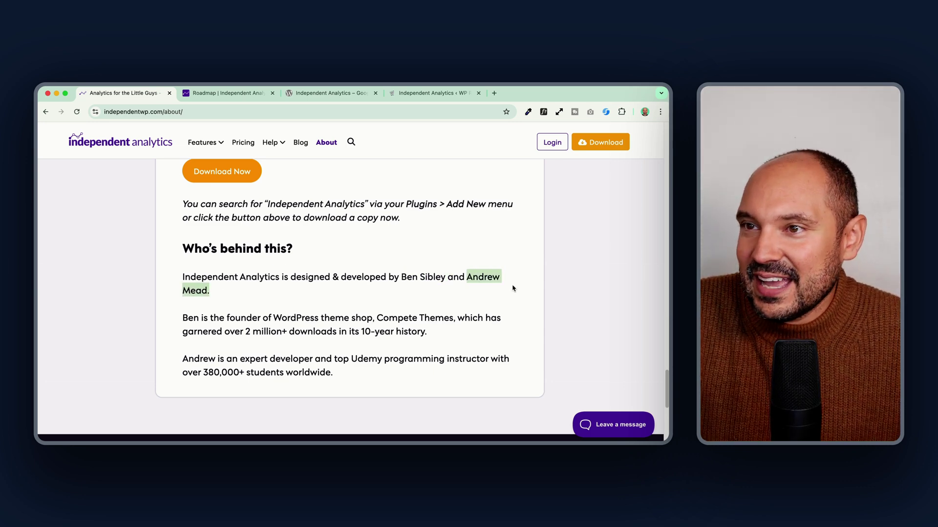
pyautogui.click(408, 296)
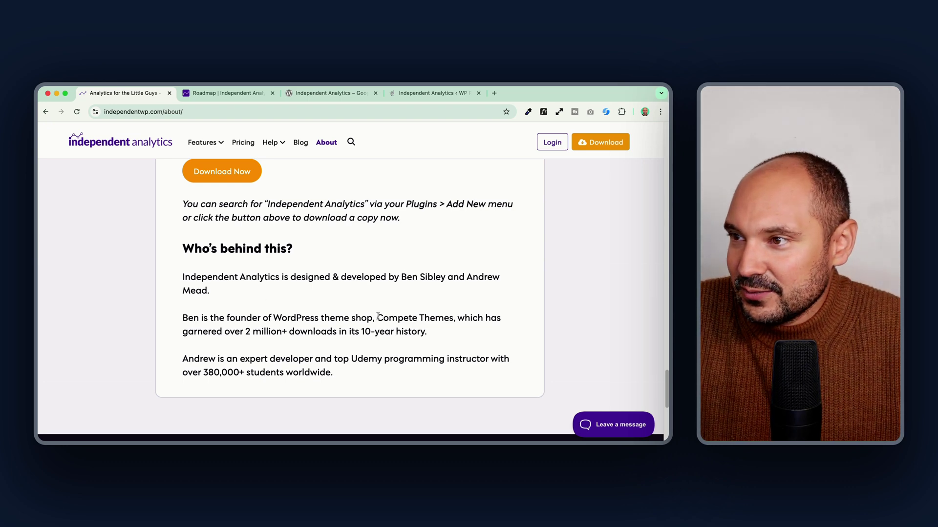
pyautogui.moveTo(378, 317); pyautogui.dragTo(454, 319)
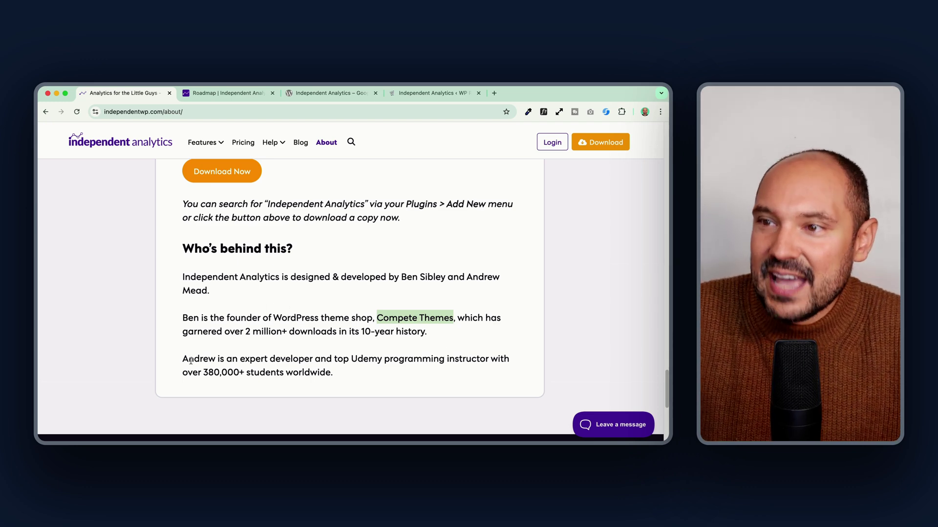
pyautogui.moveTo(202, 374); pyautogui.dragTo(220, 374)
pyautogui.click(344, 379)
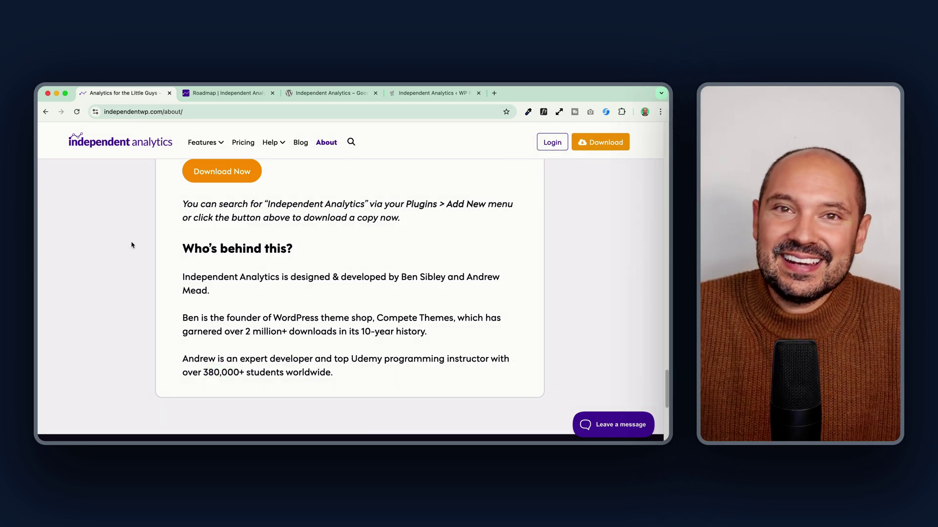
# - Open the FeedBear Roadmap from the Help menu and scroll its Reviewed column
pyautogui.moveTo(274, 142)
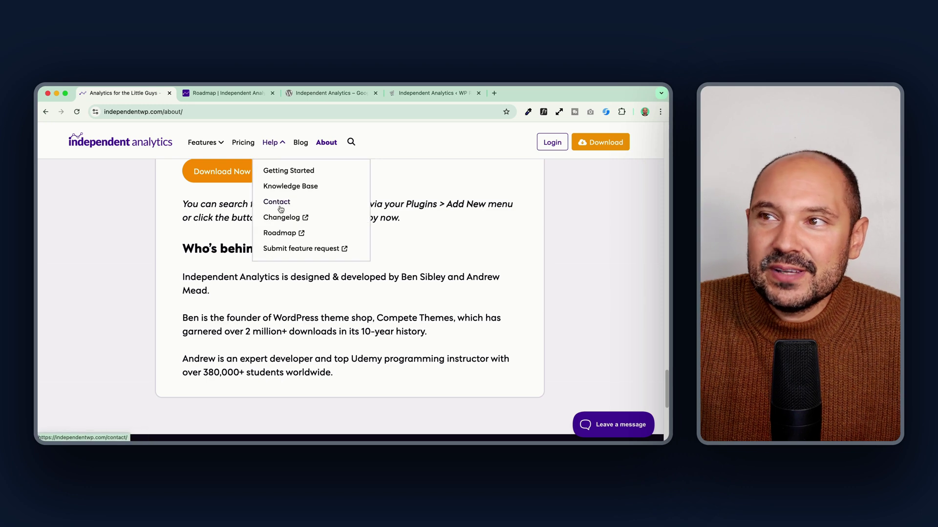
pyautogui.click(280, 233)
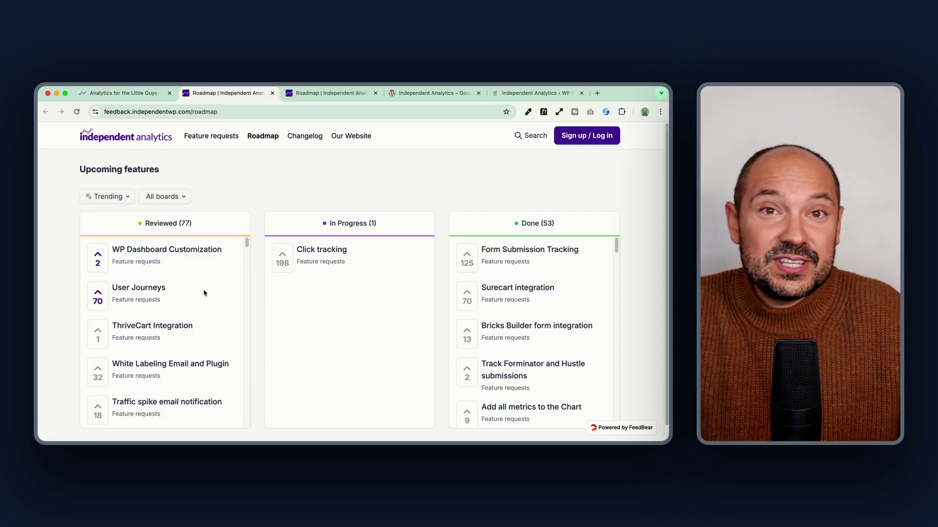
pyautogui.scroll(-3, 204, 301)
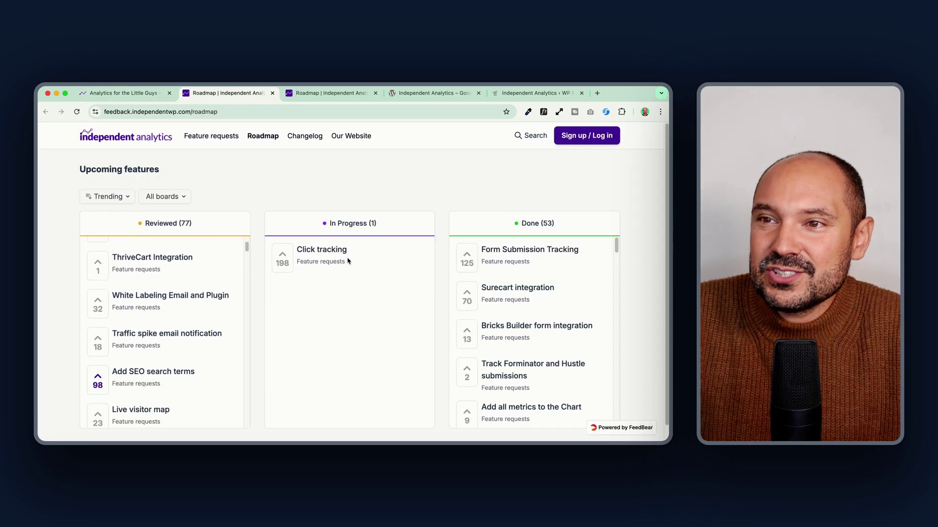
pyautogui.scroll(3, 174, 310)
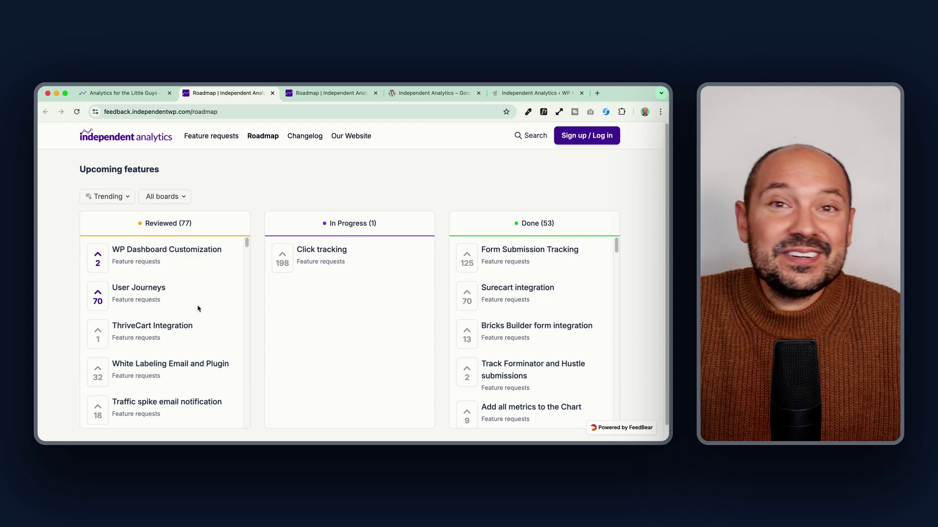
pyautogui.scroll(-5, 198, 309)
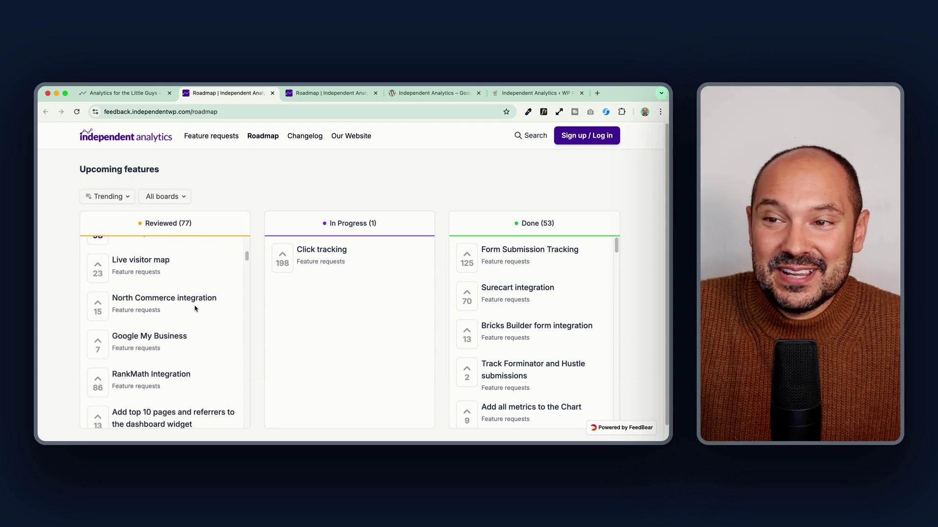
pyautogui.scroll(-5, 194, 309)
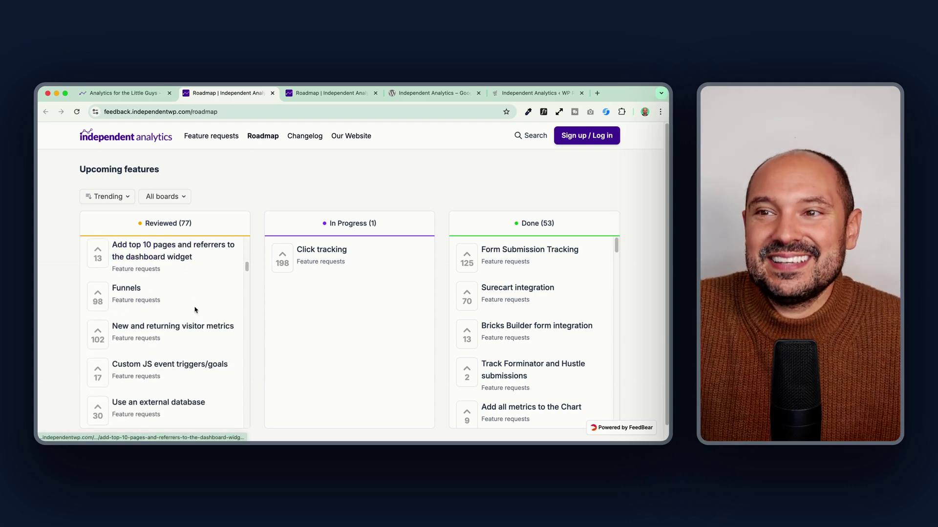